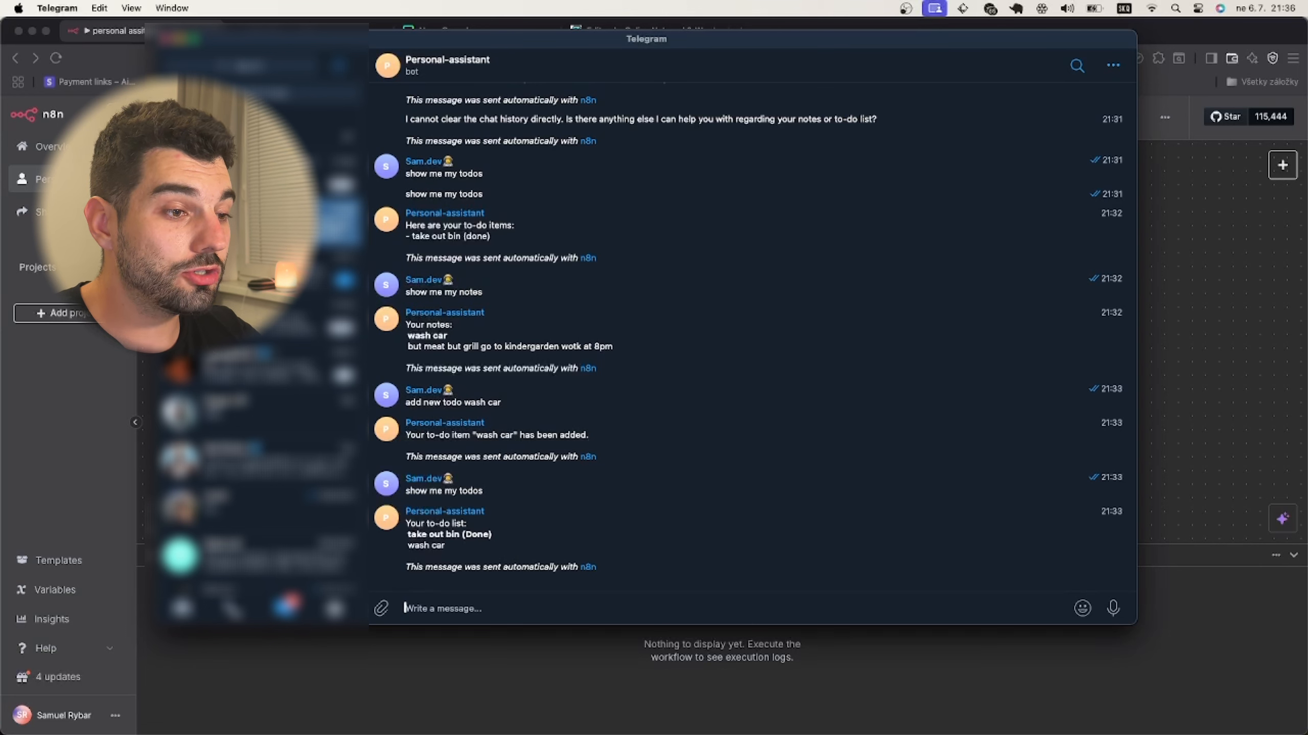
# Send the Personal-assistant bot the message "add a note check out chatgpt".
pyautogui.write('add a note')
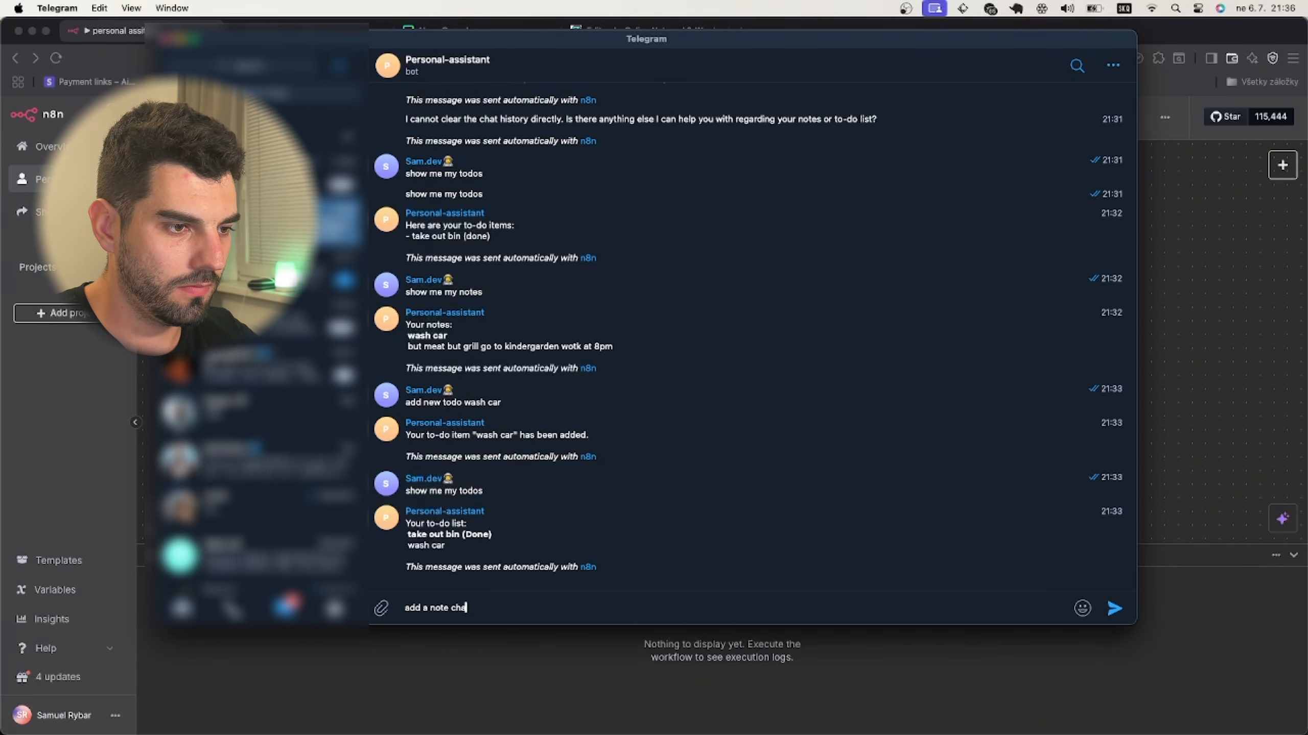
pyautogui.write(' check out cha')
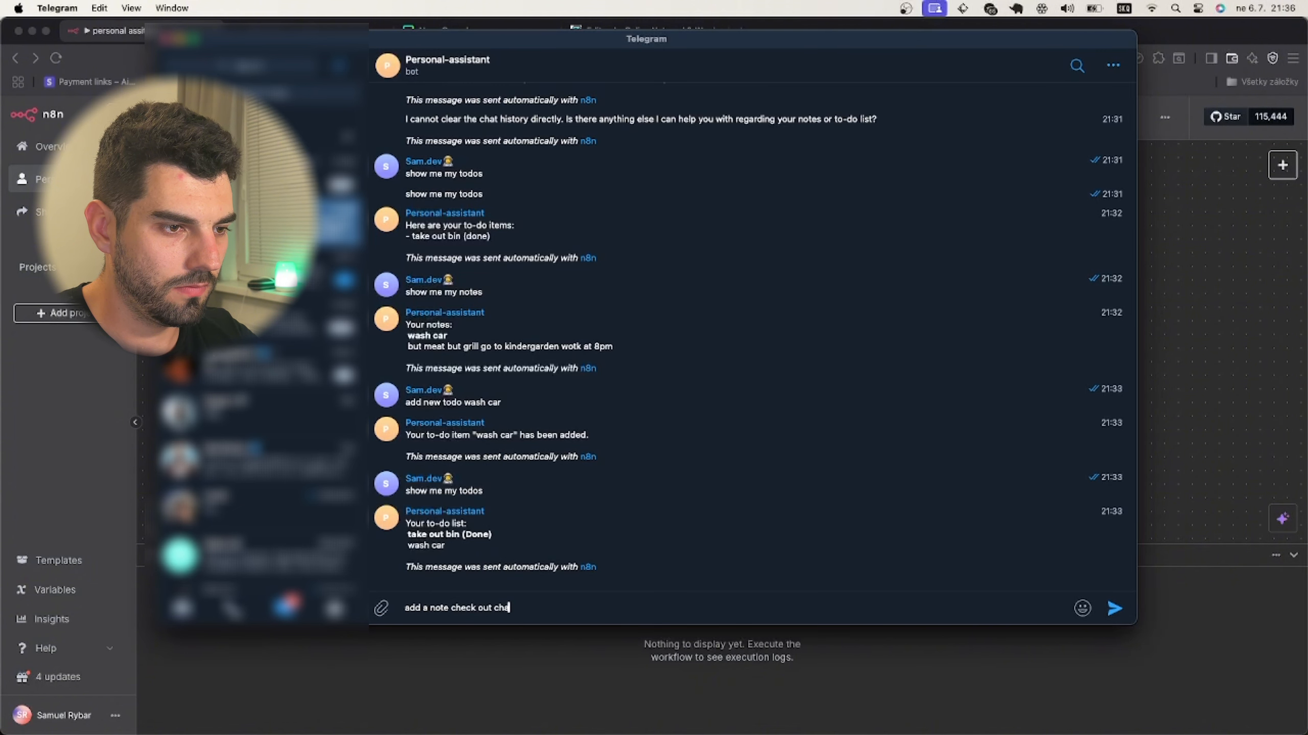
pyautogui.write('tgpt')
pyautogui.press('Return')
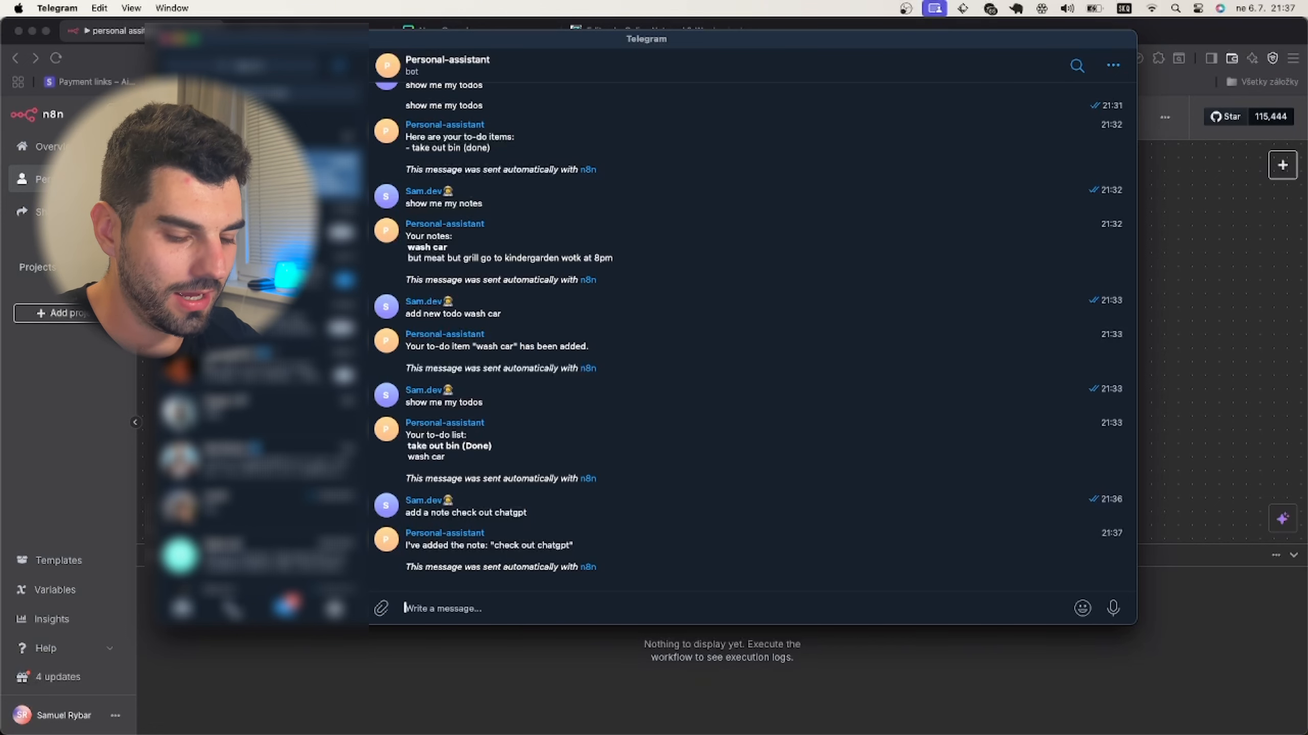
# Ask the Personal-assistant bot for the saved notes with the message "show me all my notes".
pyautogui.write('sh')
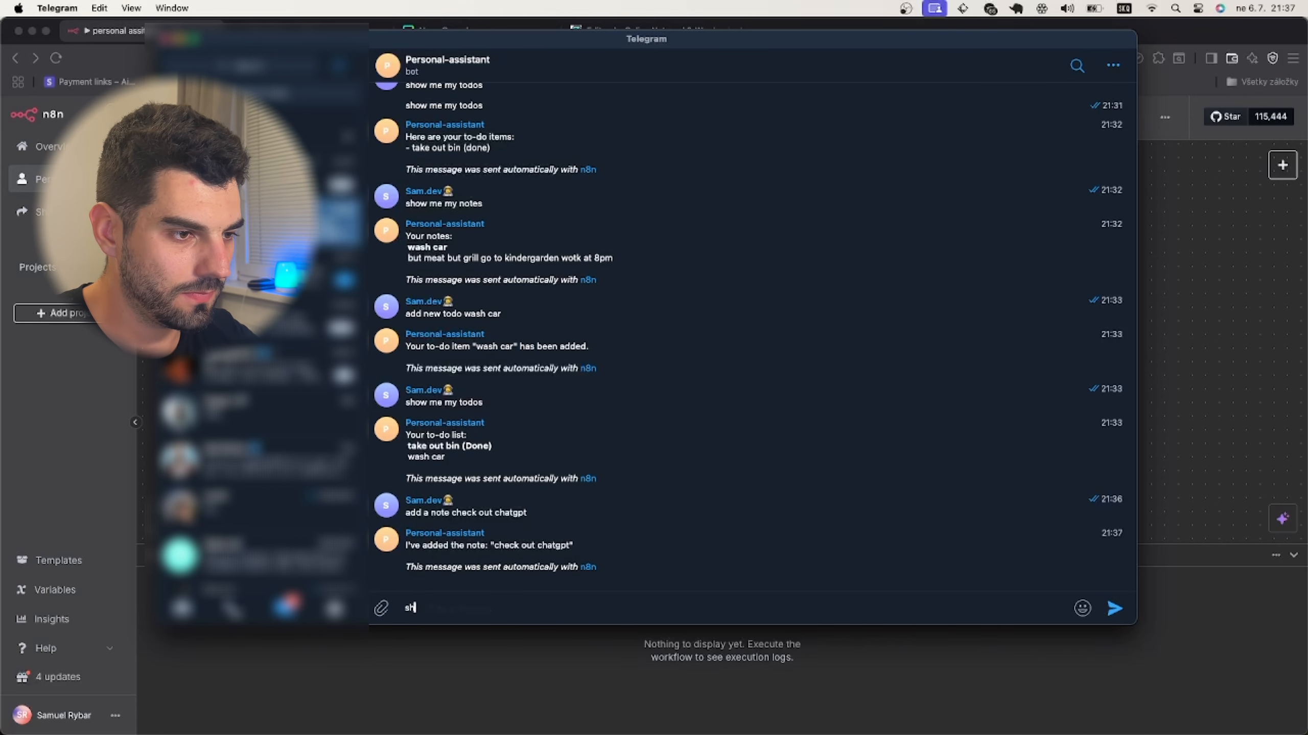
pyautogui.write('ow me all my notes')
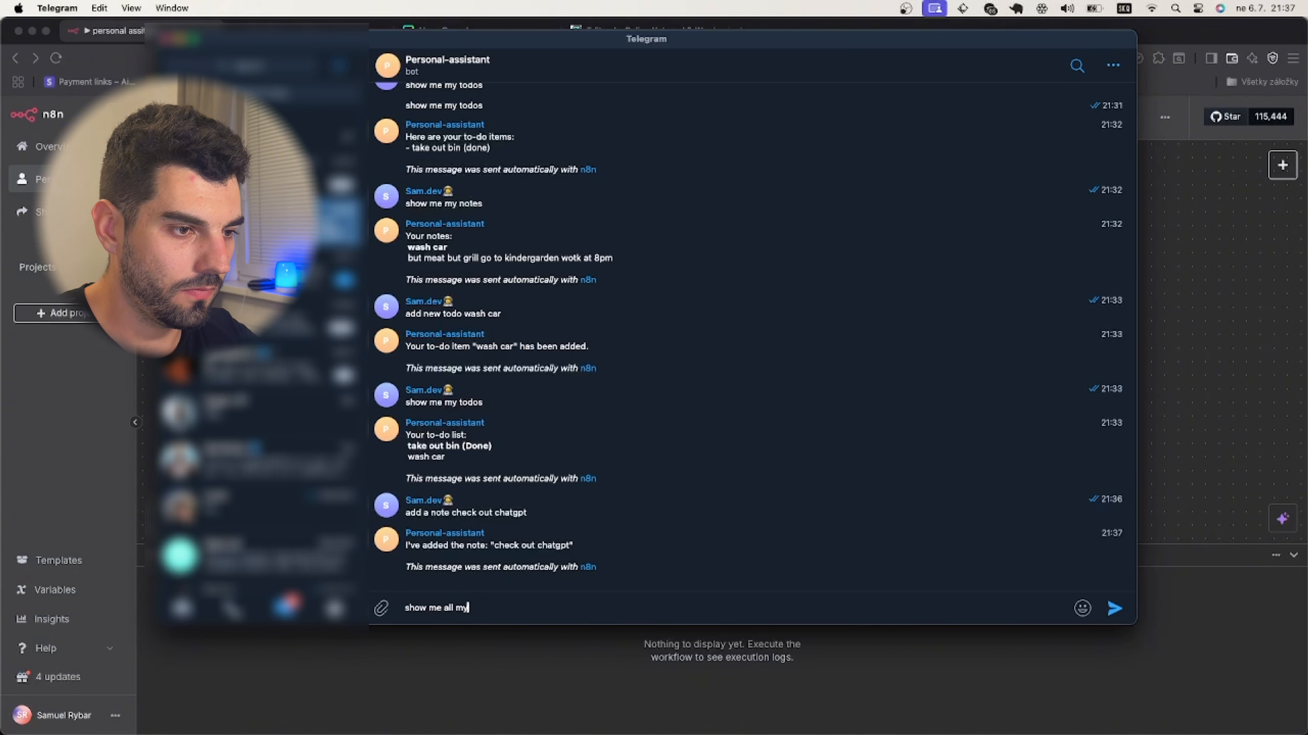
pyautogui.press('Return')
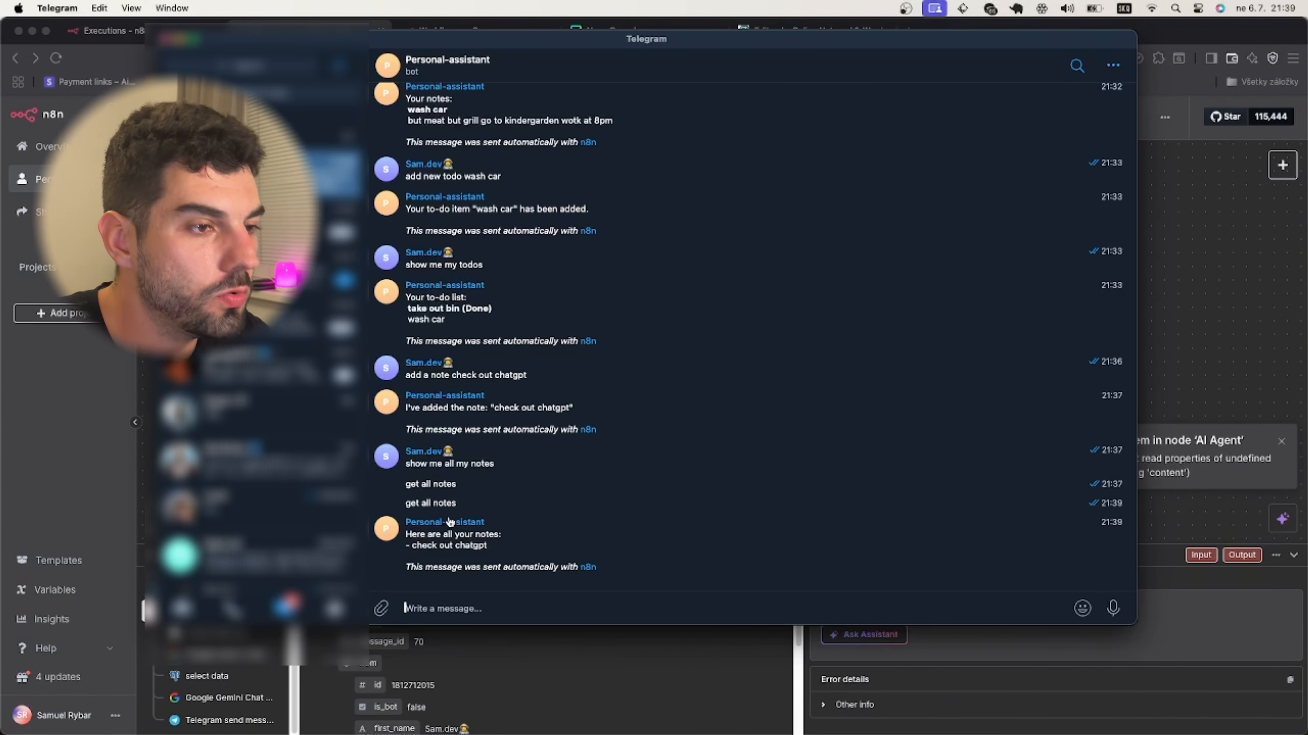
# Send the Personal-assistant bot the message "add a todo - go grocery shoping".
pyautogui.write('add a to')
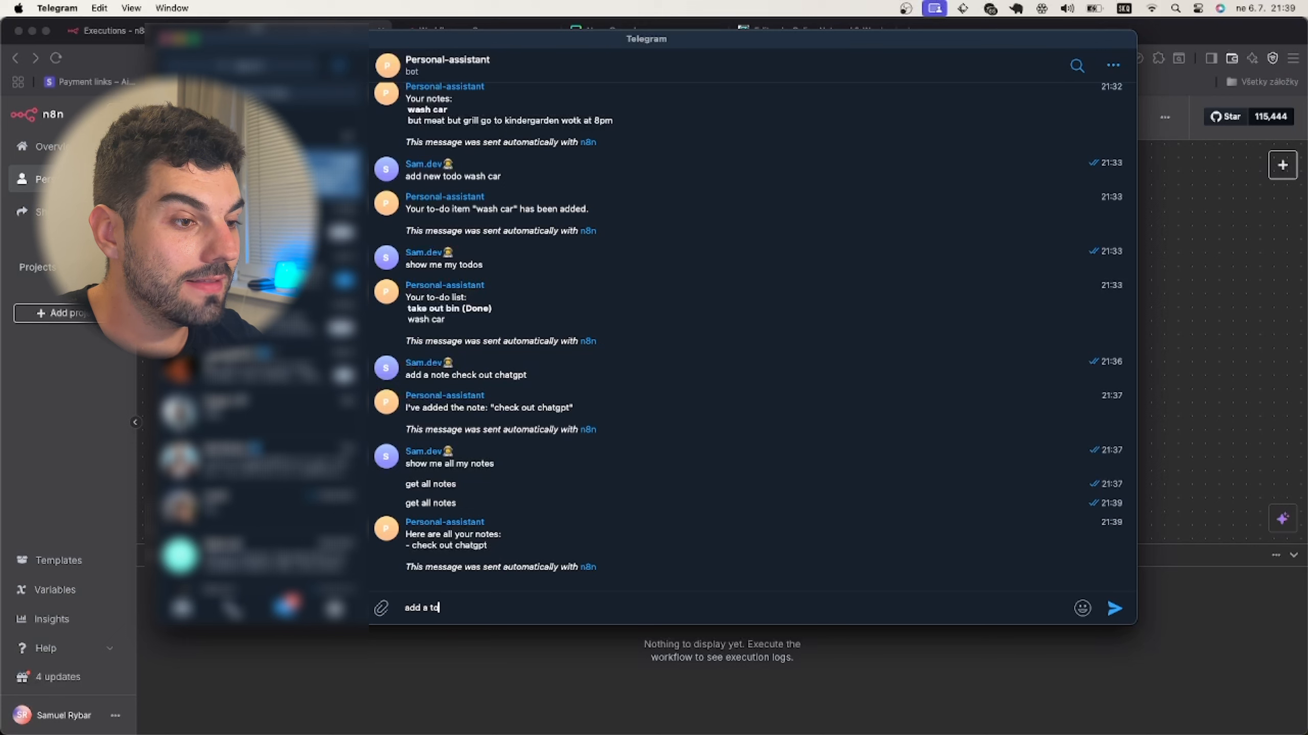
pyautogui.write('dotodo - g')
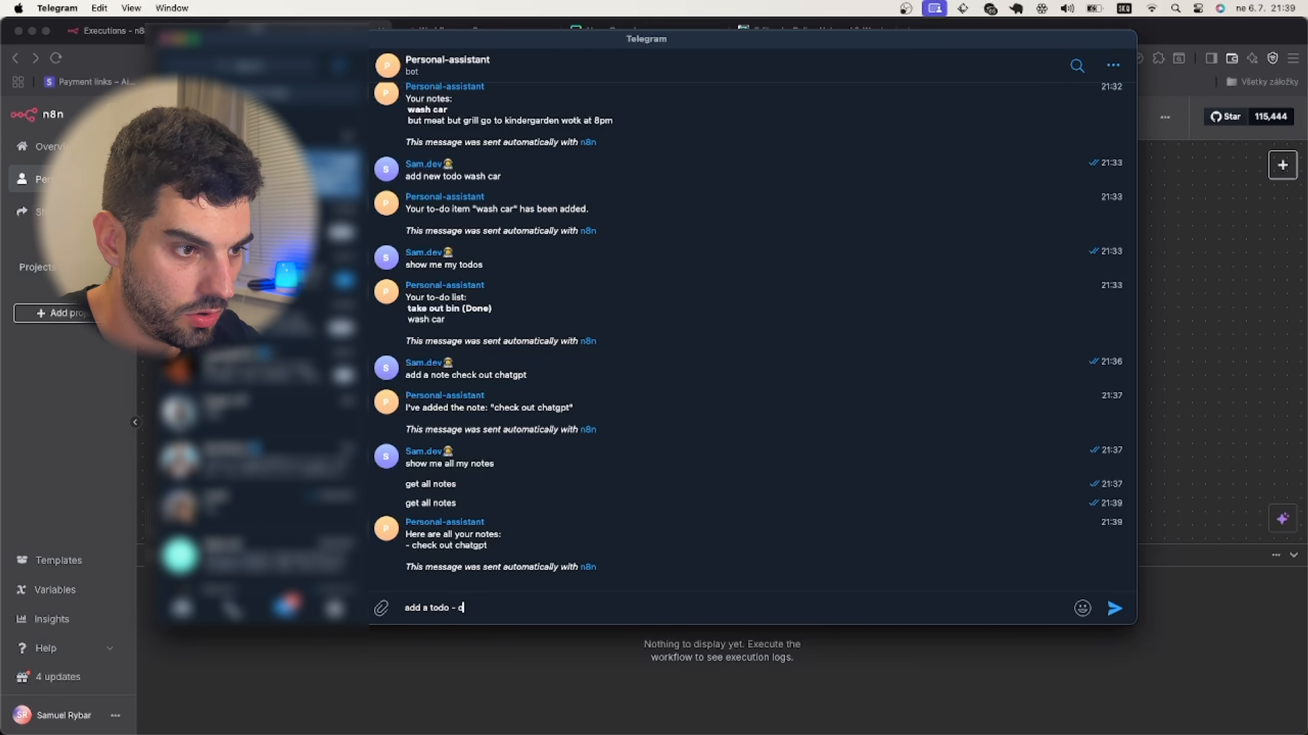
pyautogui.write('o goce')
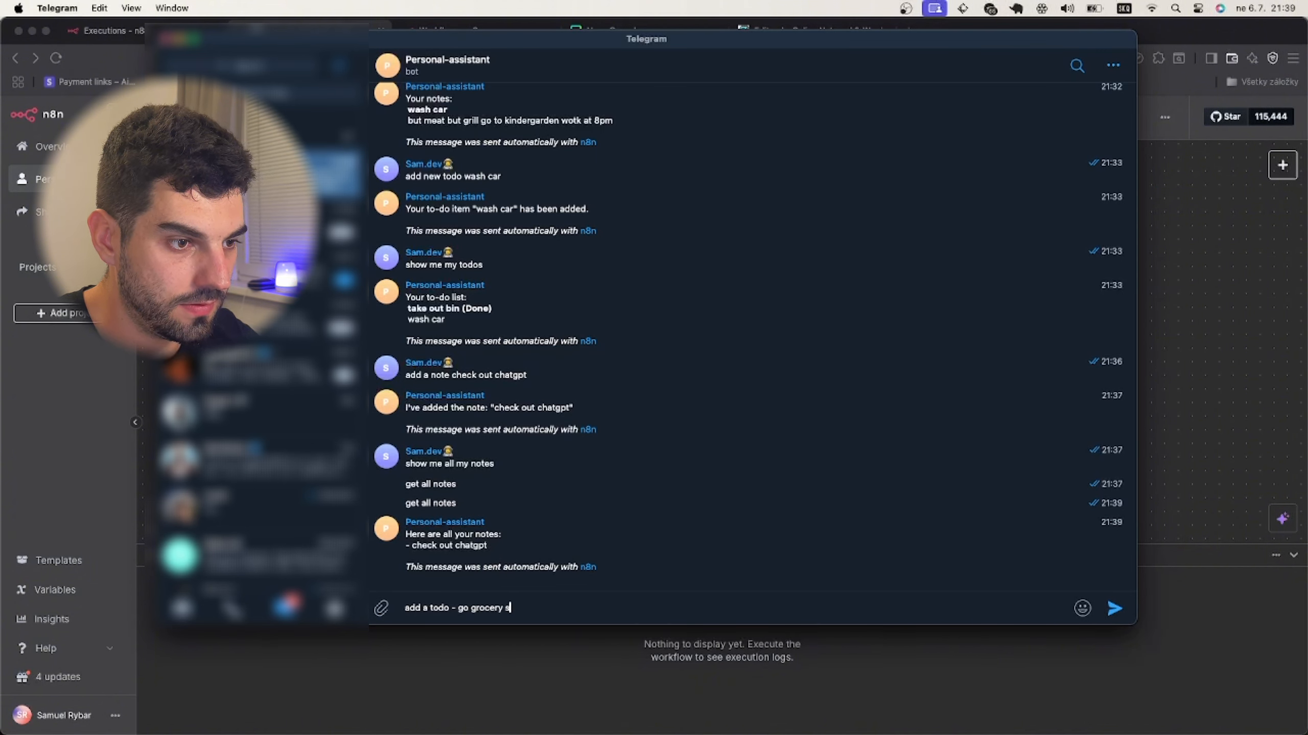
pyautogui.write('ry shoping')
pyautogui.press('Return')
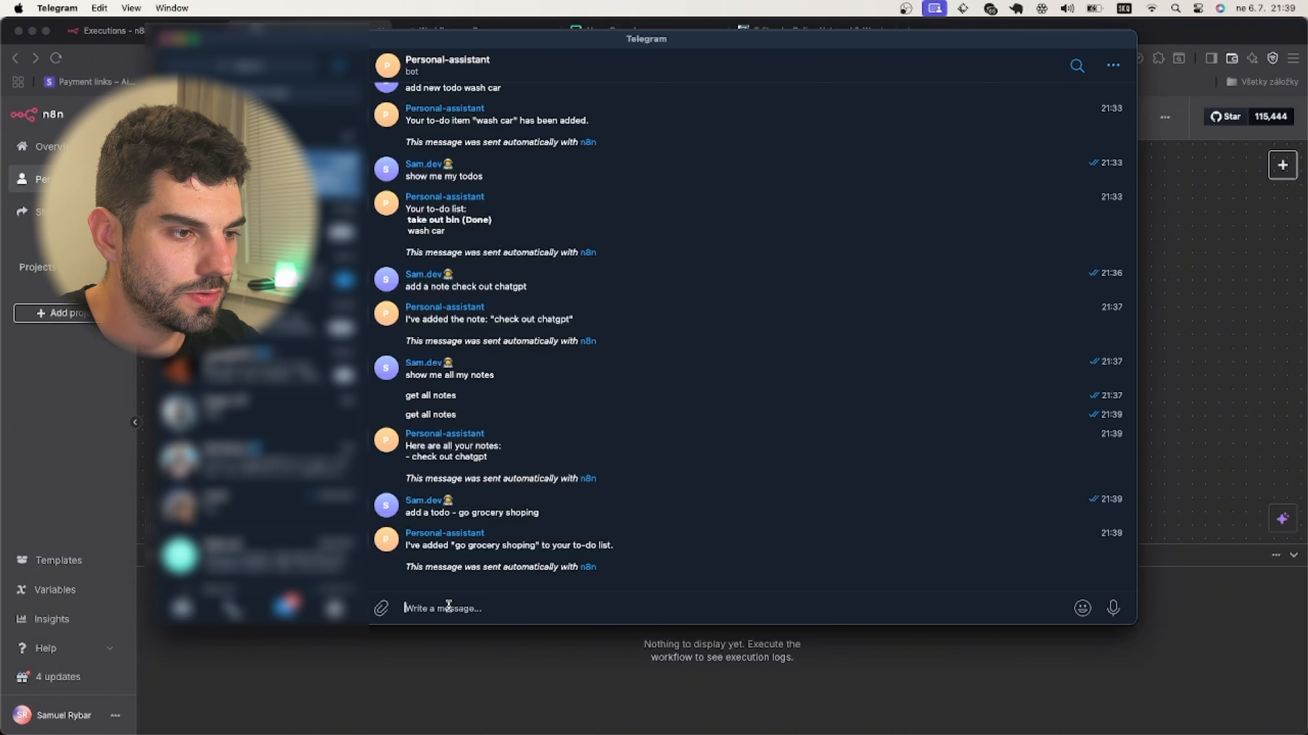
# Ask the Personal-assistant bot for the to-do items with the message "list all todos".
pyautogui.write('list all todo')
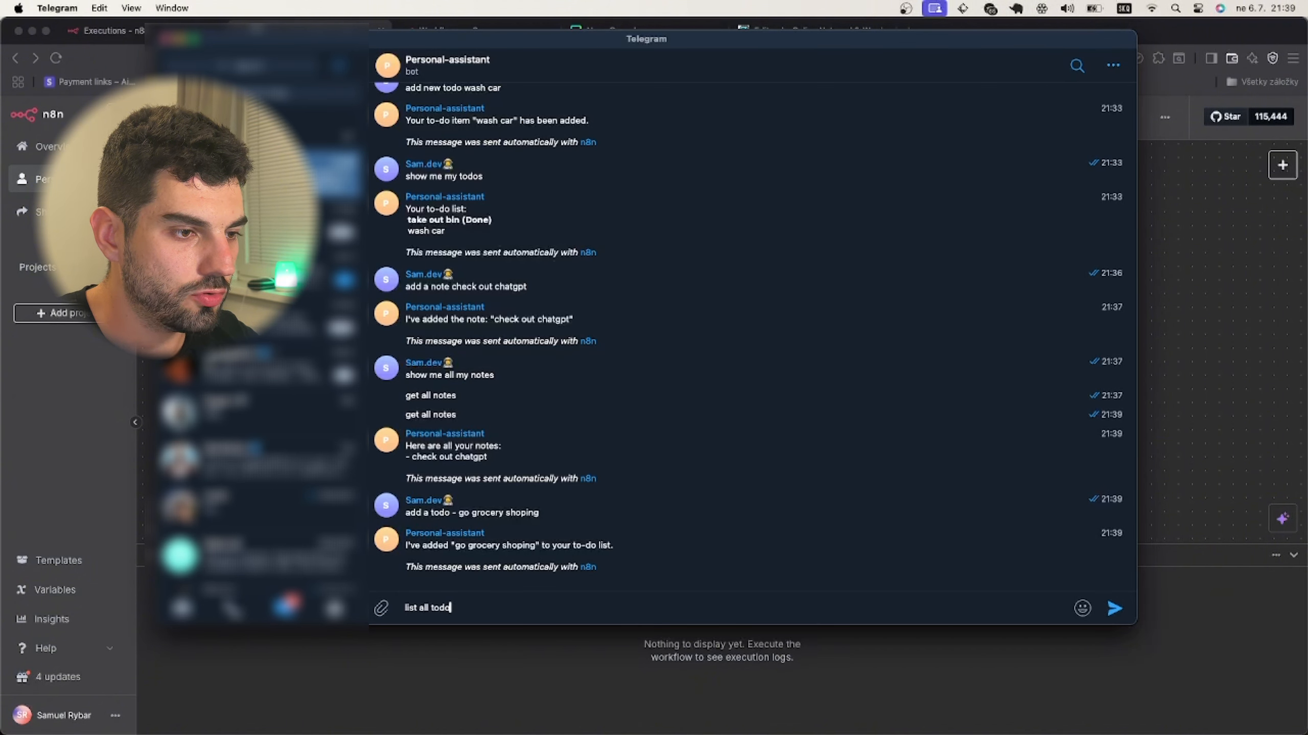
pyautogui.write('s')
pyautogui.press('Return')
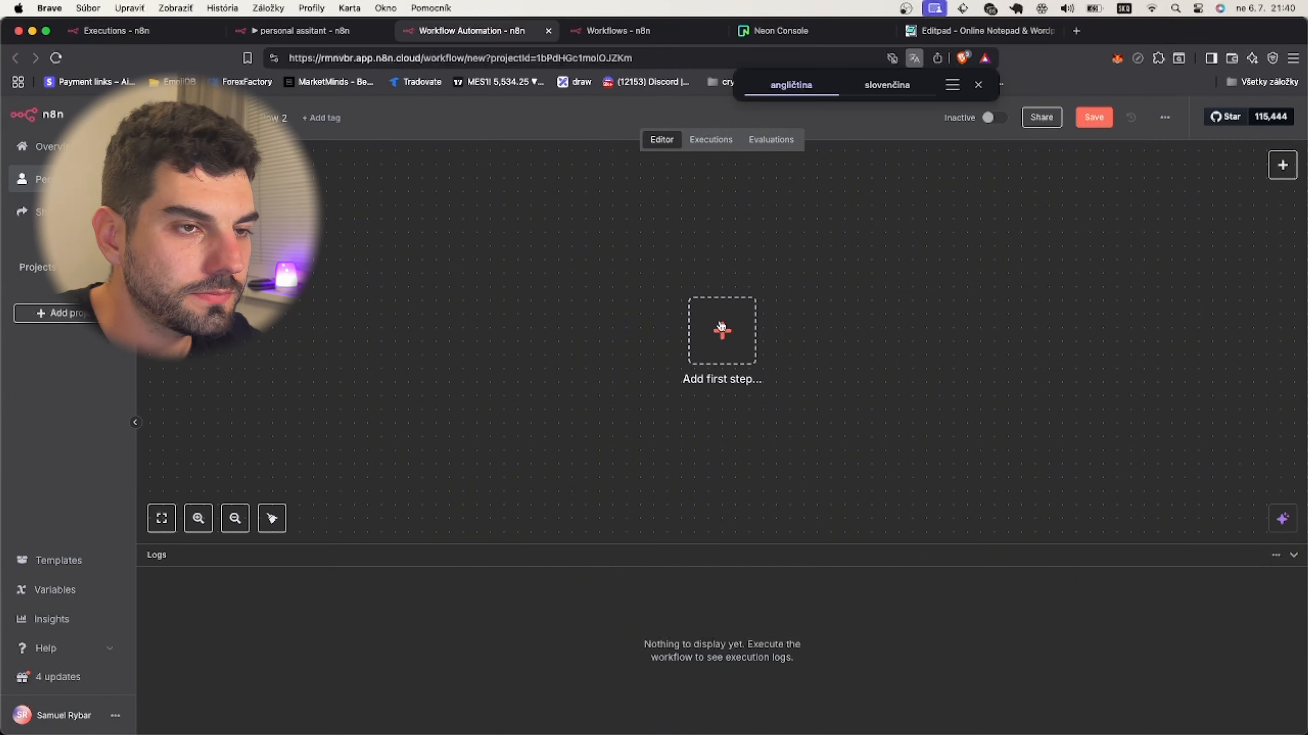
# Dismiss the translation prompt and add a Telegram "On message" trigger as the empty workflow's first step.
pyautogui.click(978, 84)
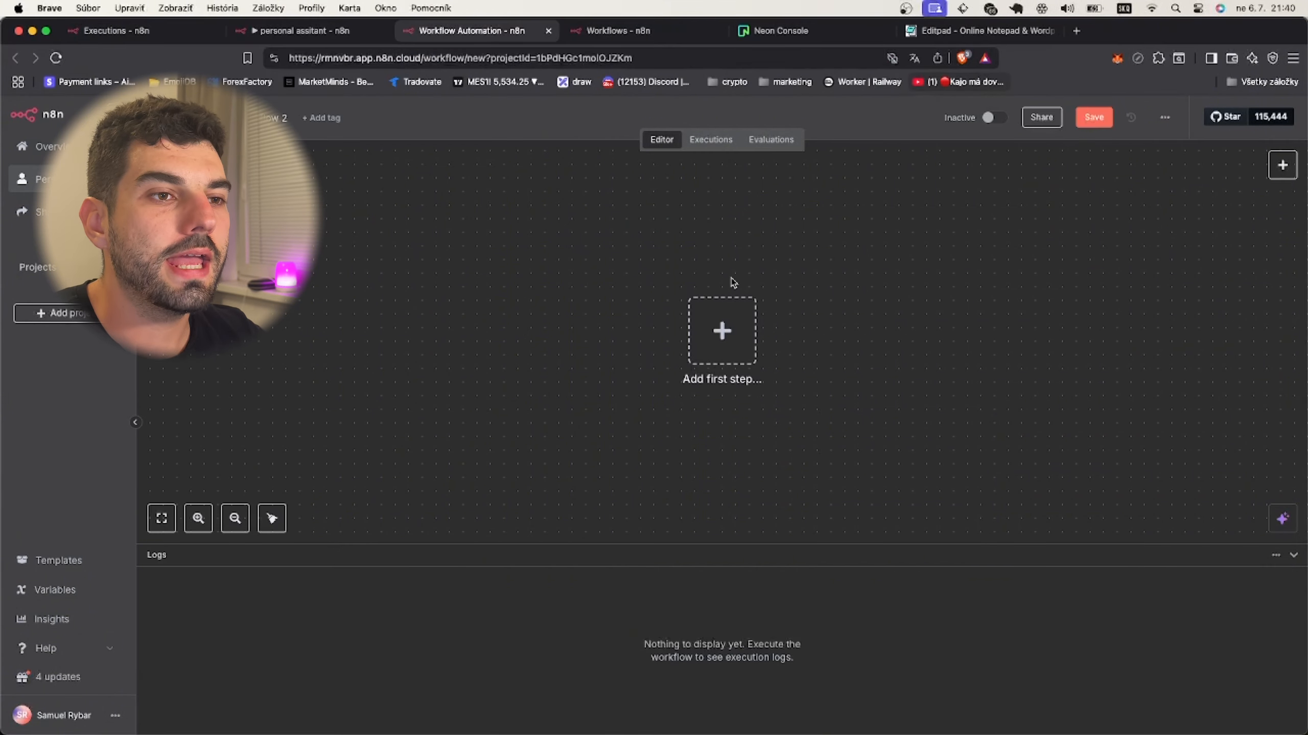
pyautogui.click(719, 327)
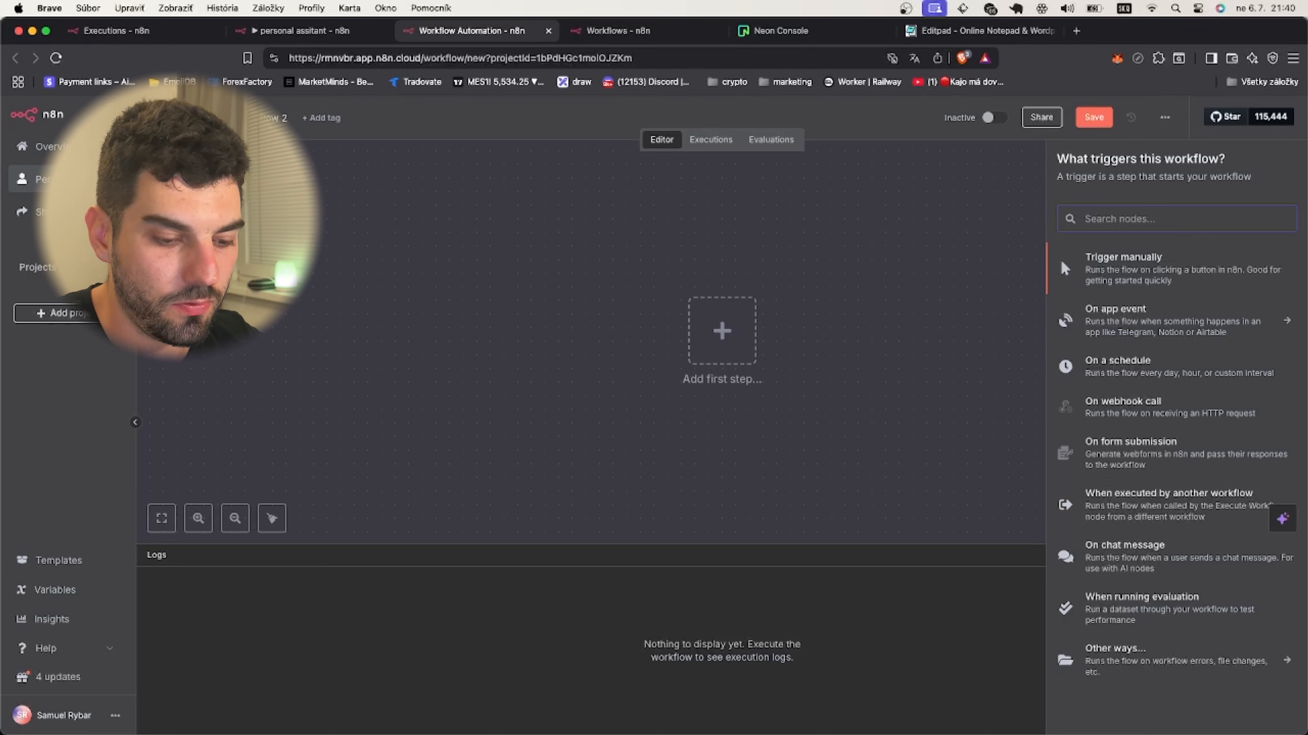
pyautogui.write('teleg')
pyautogui.click(1137, 258)
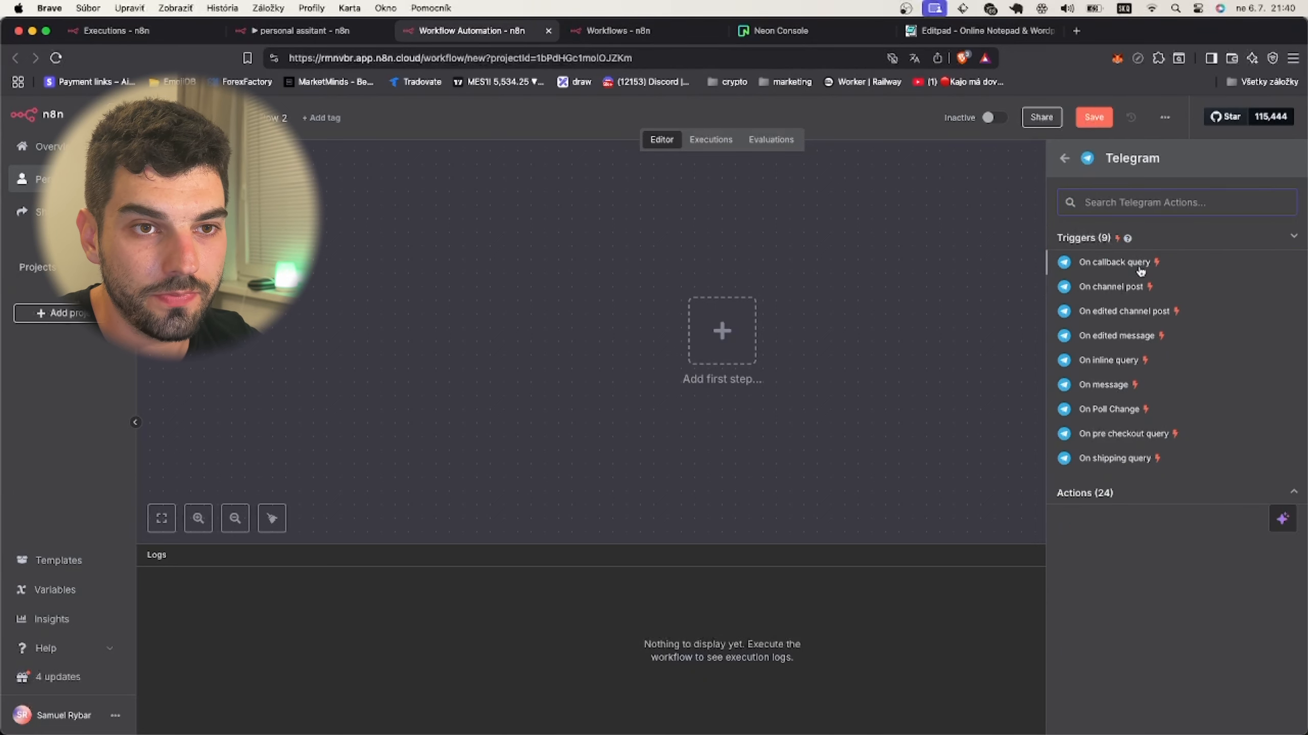
pyautogui.click(1127, 384)
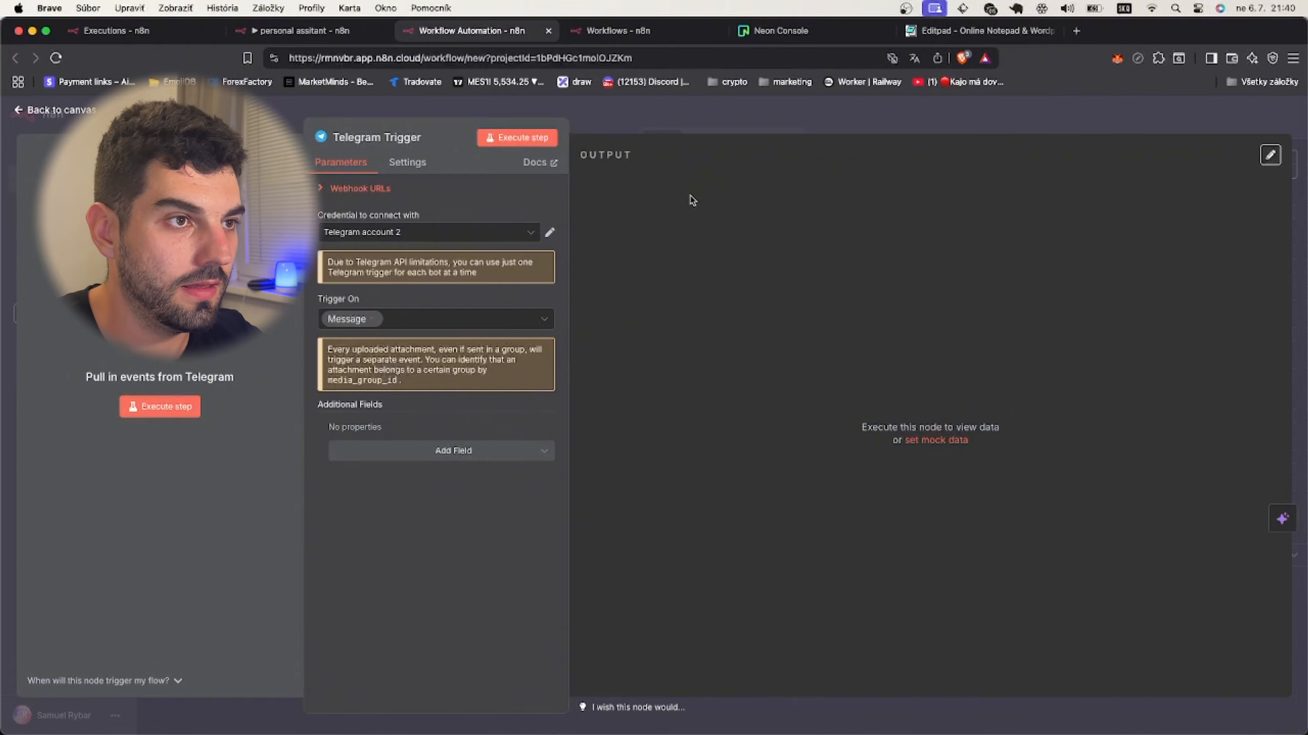
pyautogui.press('Escape')
# Add an AI Agent node after the Telegram Trigger and set its user prompt source to "Define below".
pyautogui.hscroll(3, 601, 353)
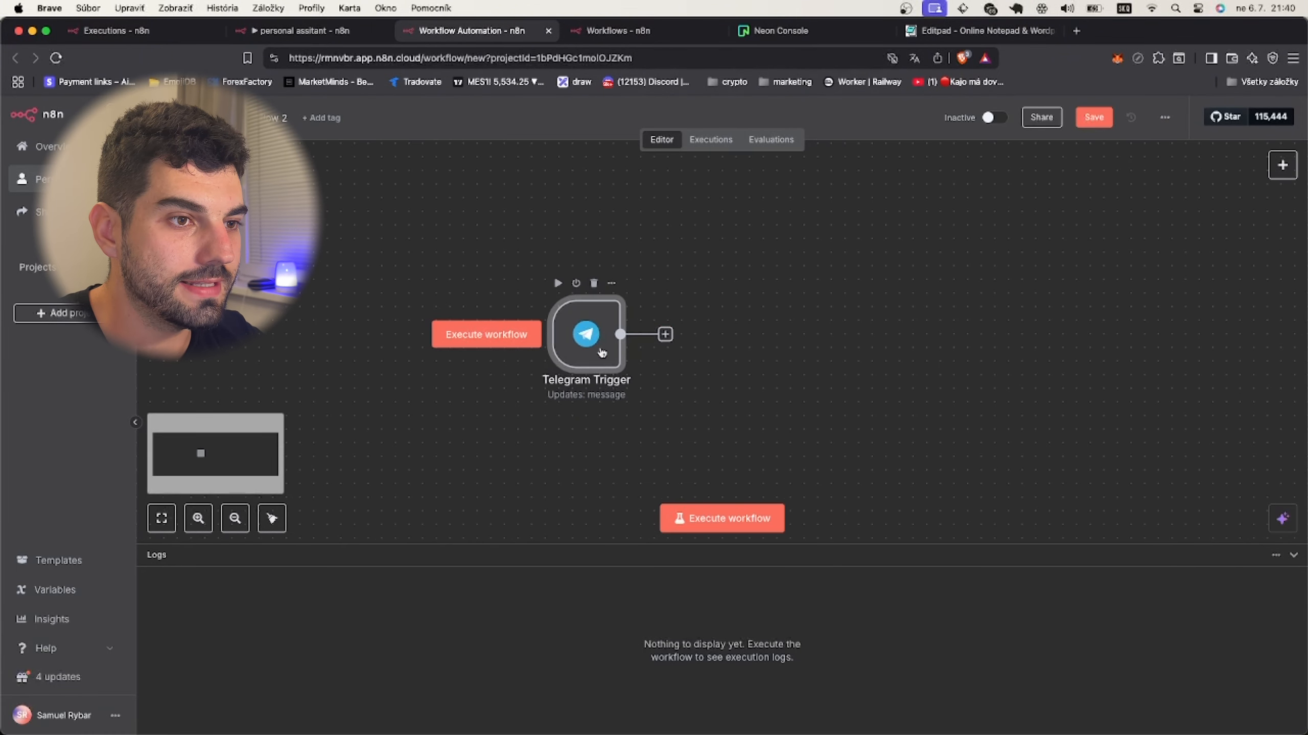
pyautogui.click(665, 334)
pyautogui.click(1100, 251)
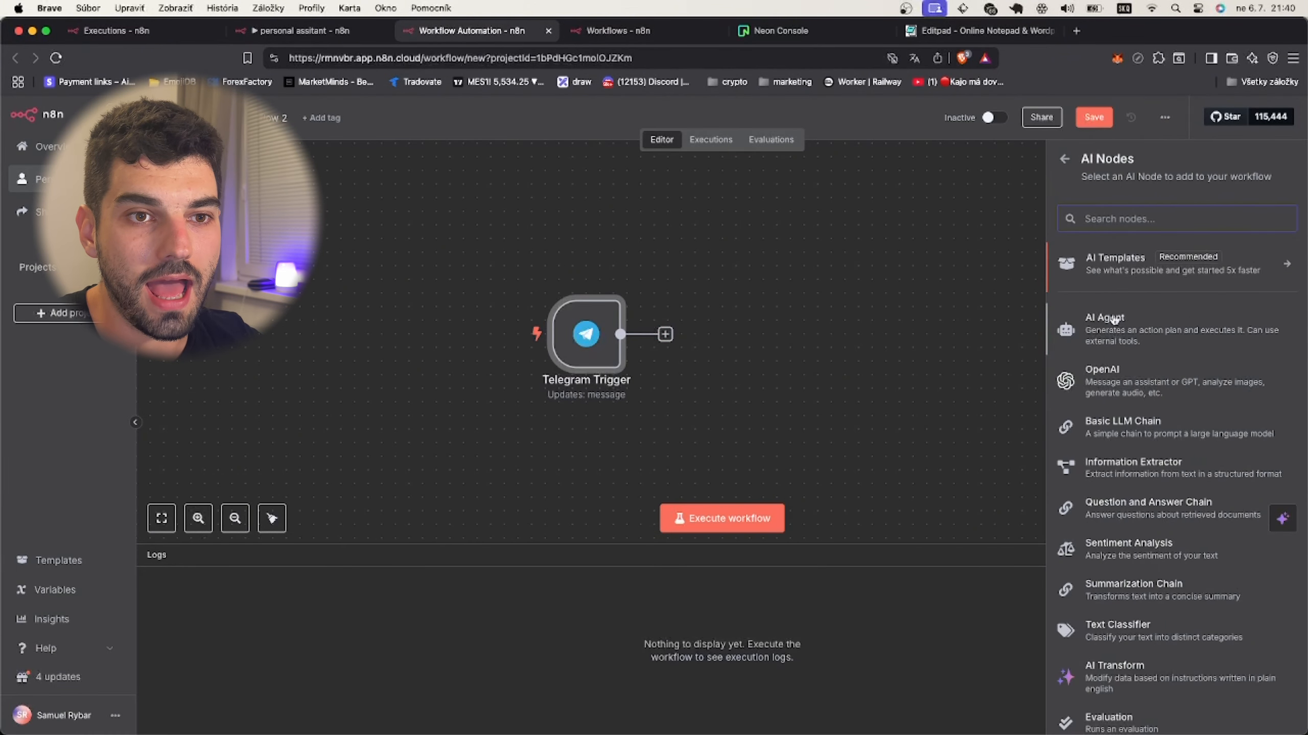
pyautogui.click(1112, 324)
pyautogui.click(669, 249)
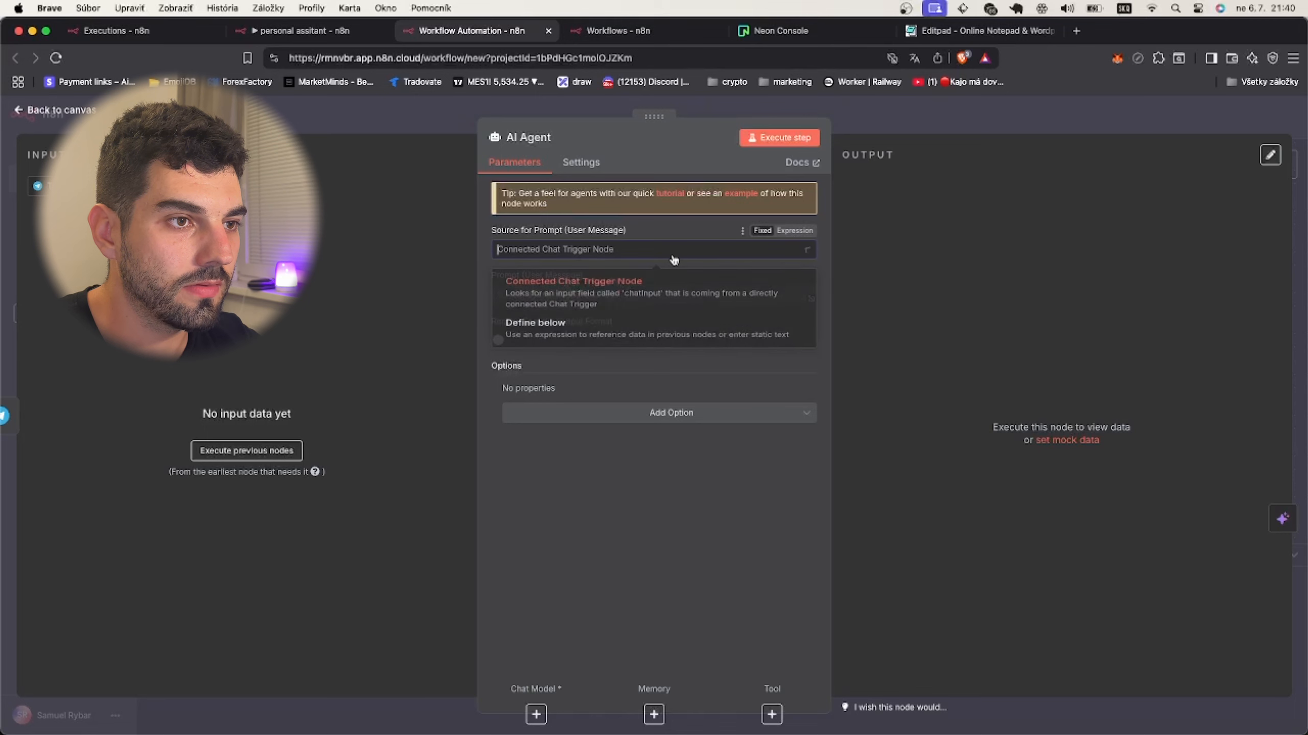
pyautogui.click(657, 244)
pyautogui.click(647, 256)
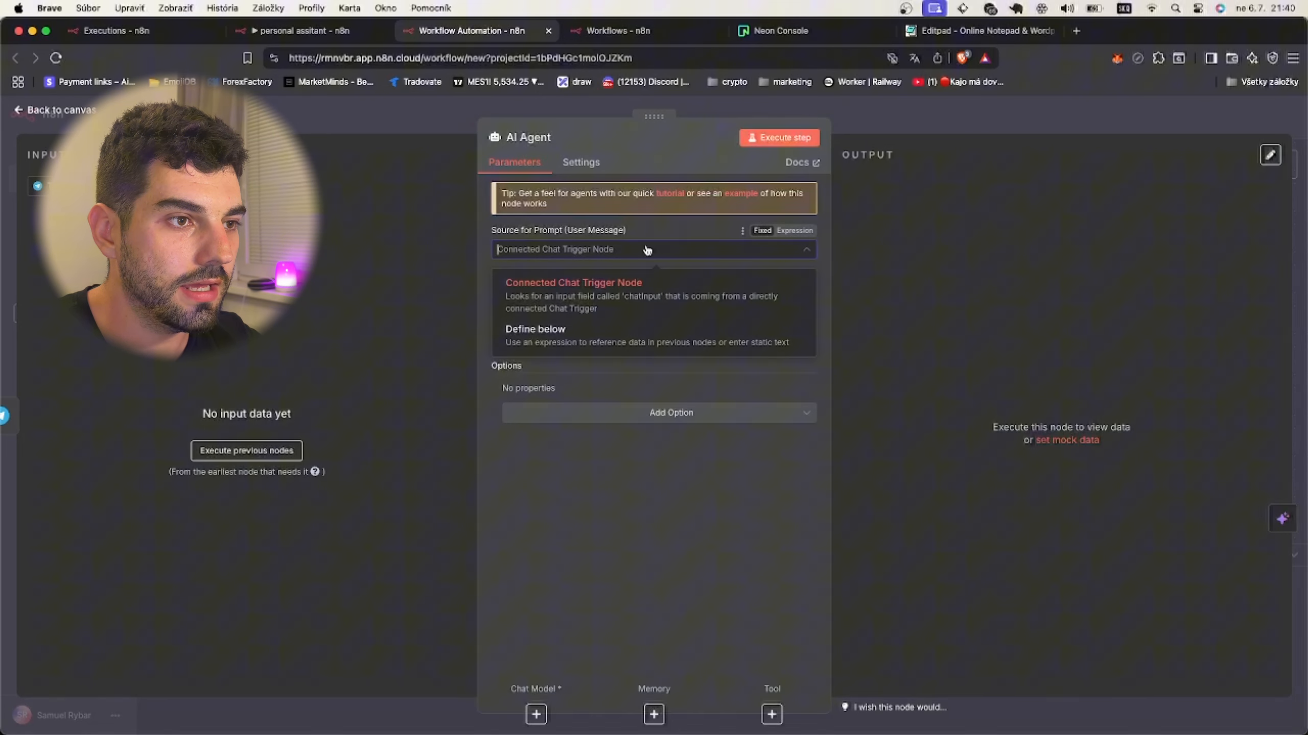
pyautogui.click(620, 329)
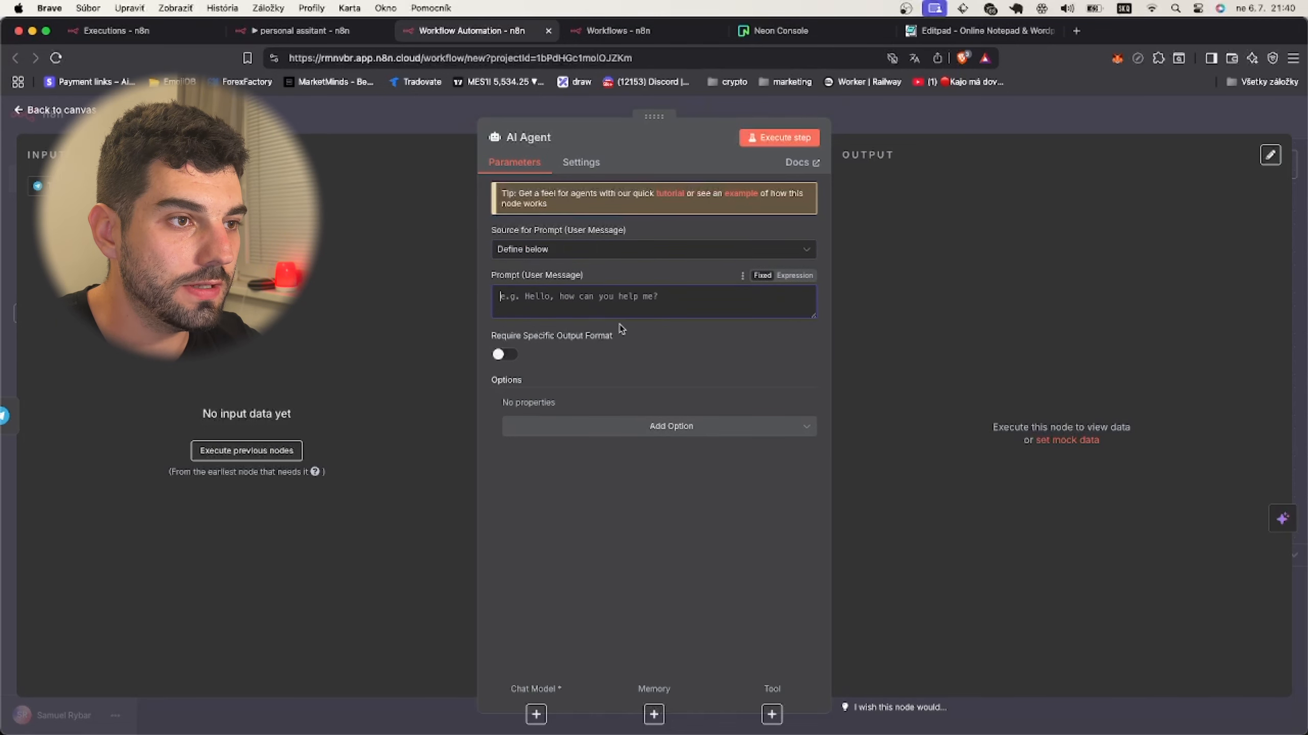
# Add the System Message option to the AI Agent, keeping its default text, and return to the canvas.
pyautogui.click(629, 429)
pyautogui.click(613, 463)
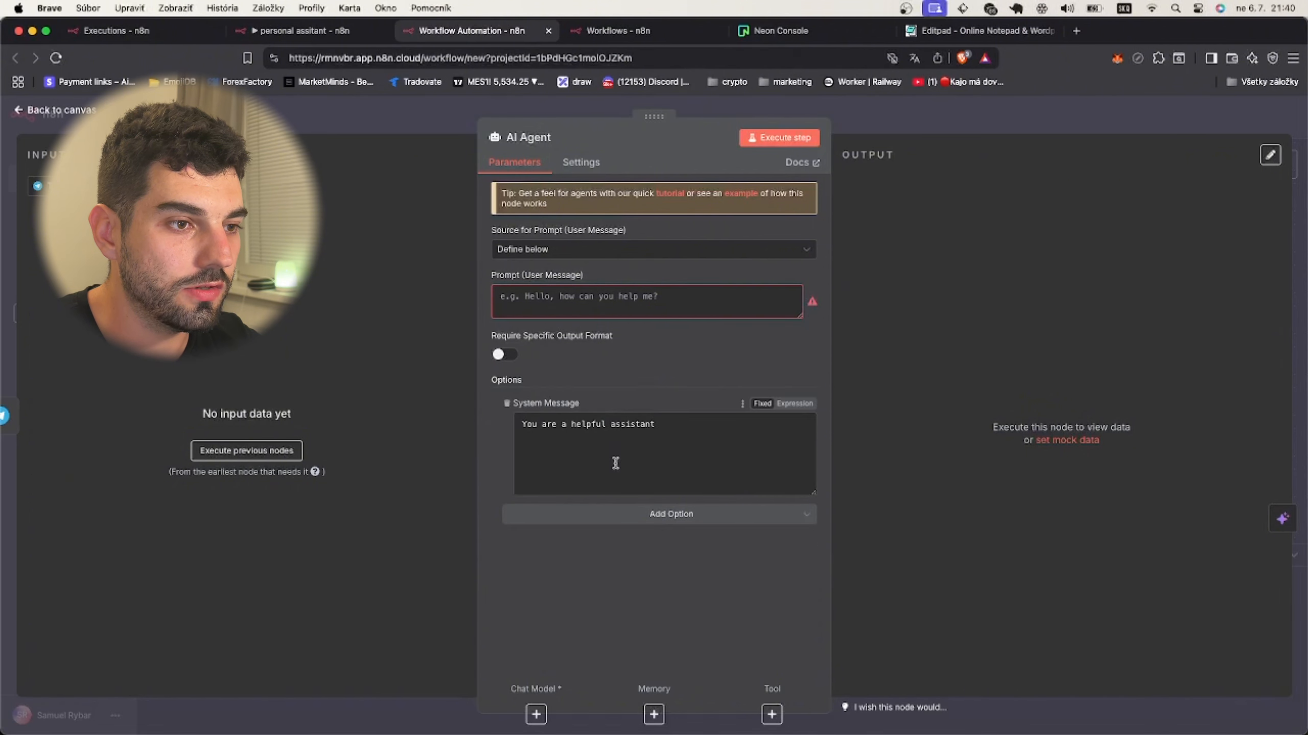
pyautogui.press('Escape')
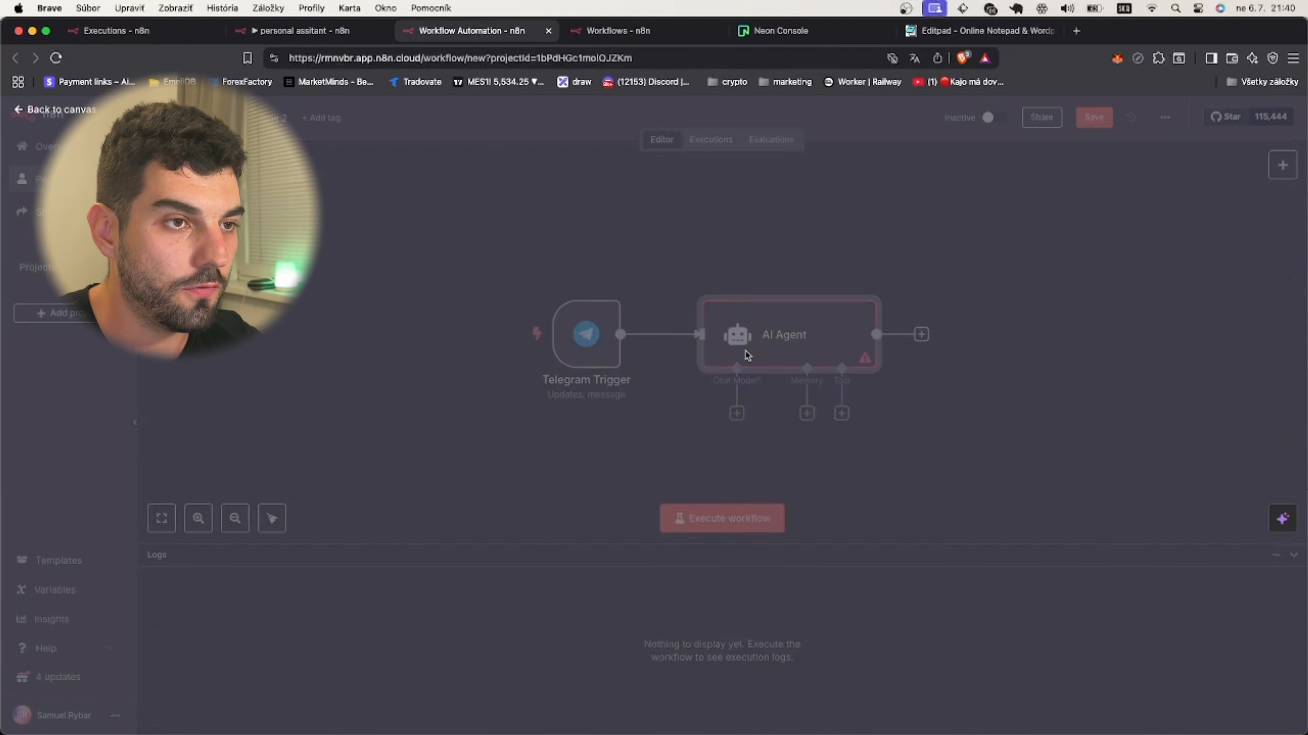
# Attach a Google Gemini Chat Model to the AI Agent, set its model to models/gemini-2.5-flash, and save the workflow.
pyautogui.click(736, 413)
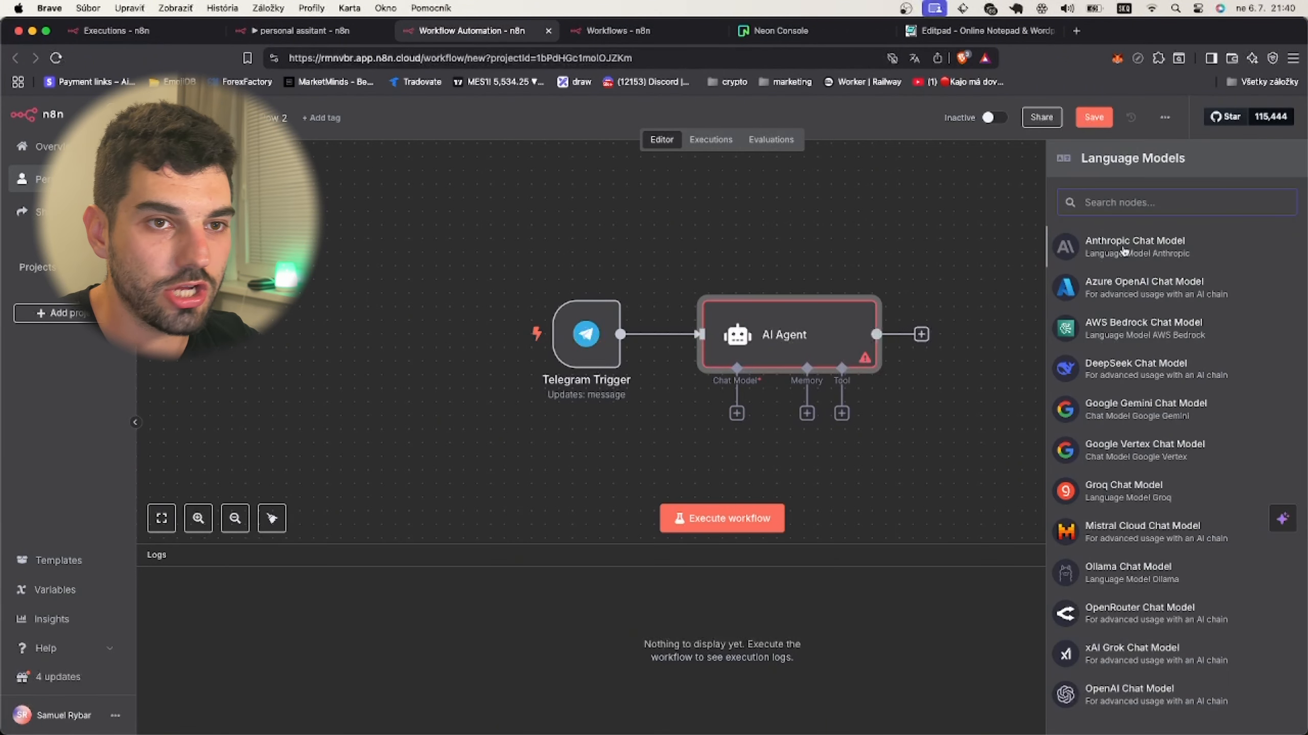
pyautogui.write('gemin')
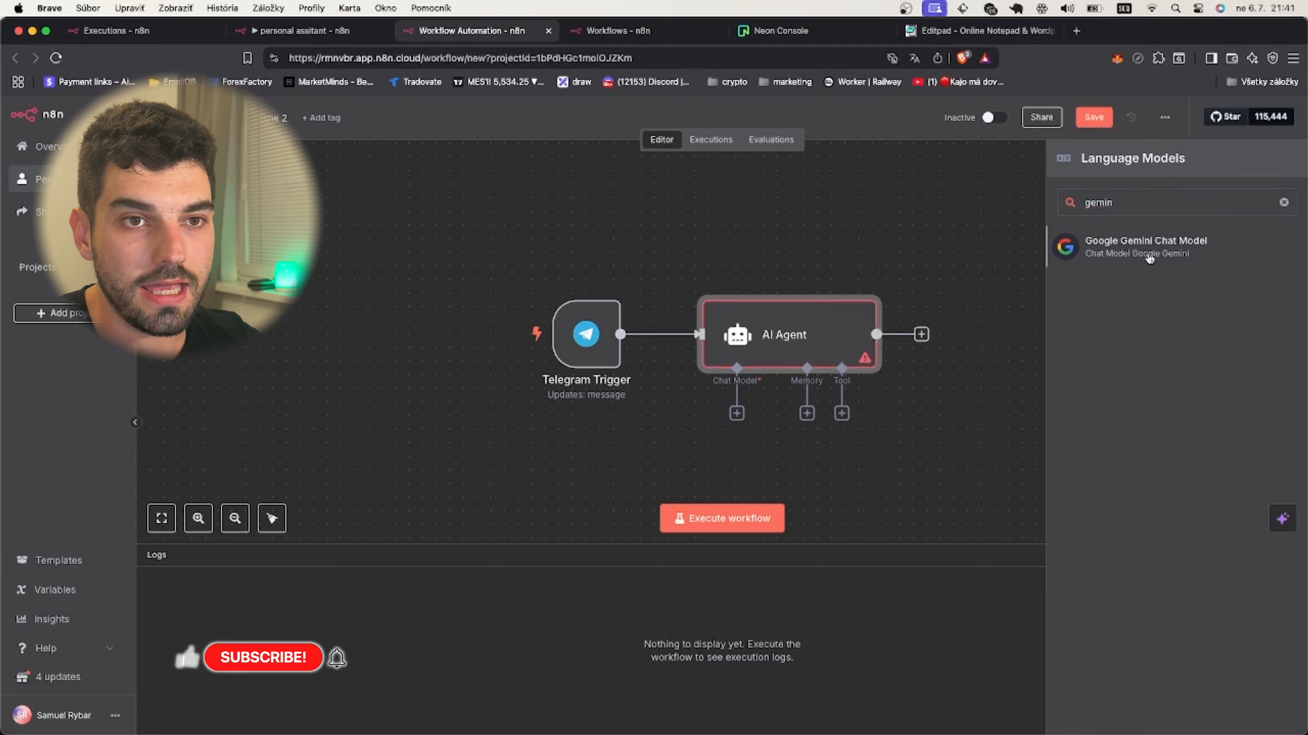
pyautogui.click(1164, 242)
pyautogui.click(668, 251)
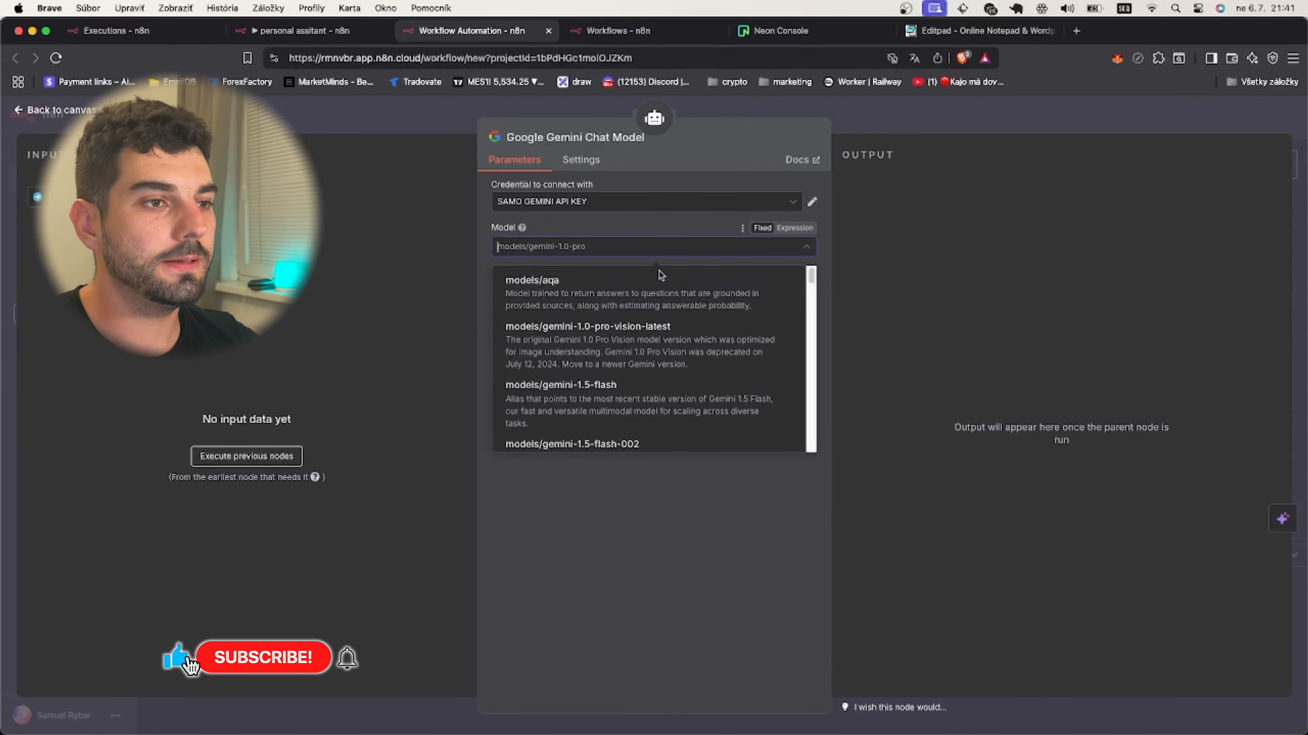
pyautogui.scroll(-5, 622, 411)
pyautogui.scroll(-10, 622, 410)
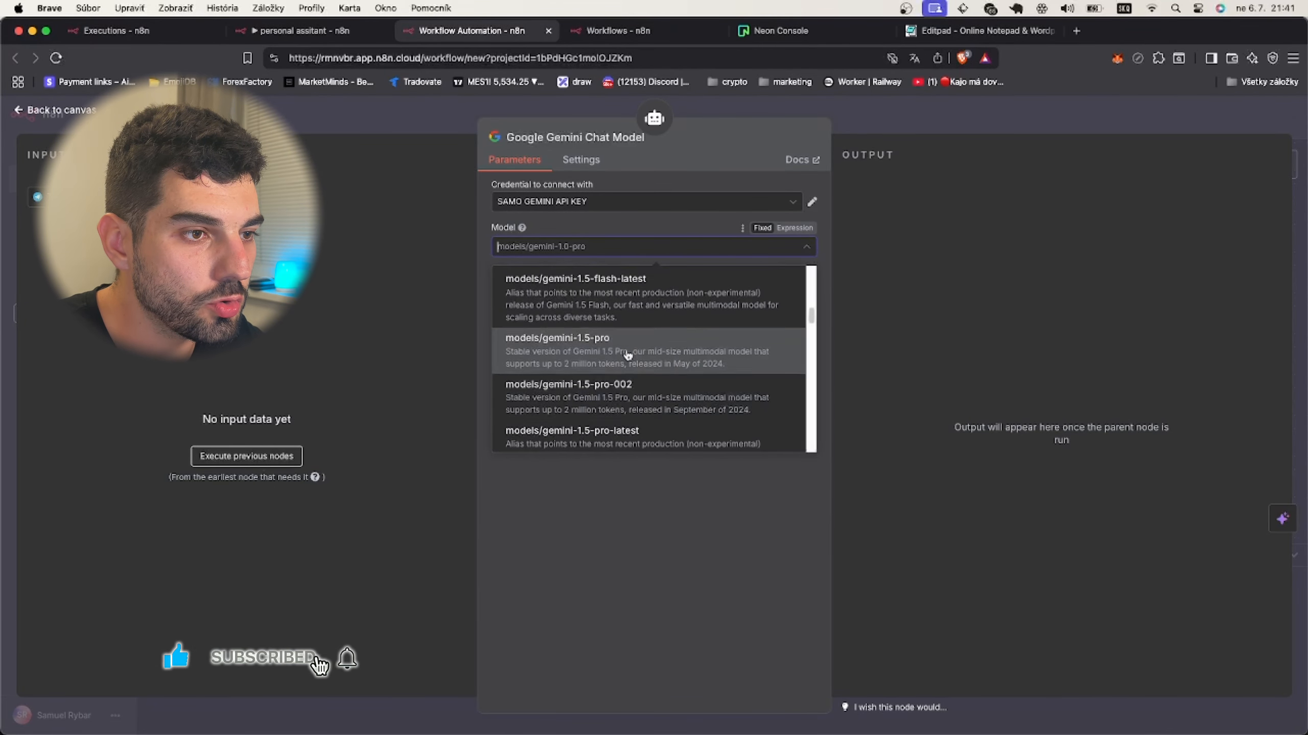
pyautogui.scroll(-8, 627, 355)
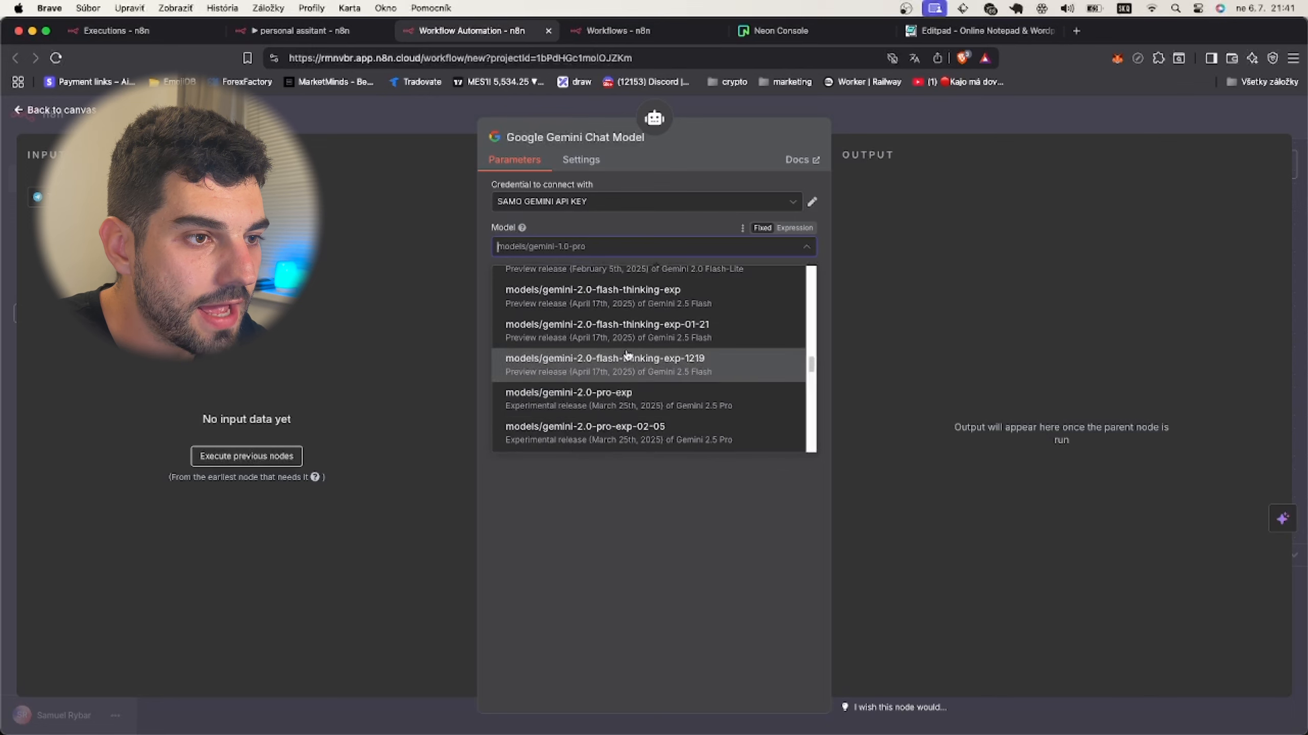
pyautogui.click(633, 293)
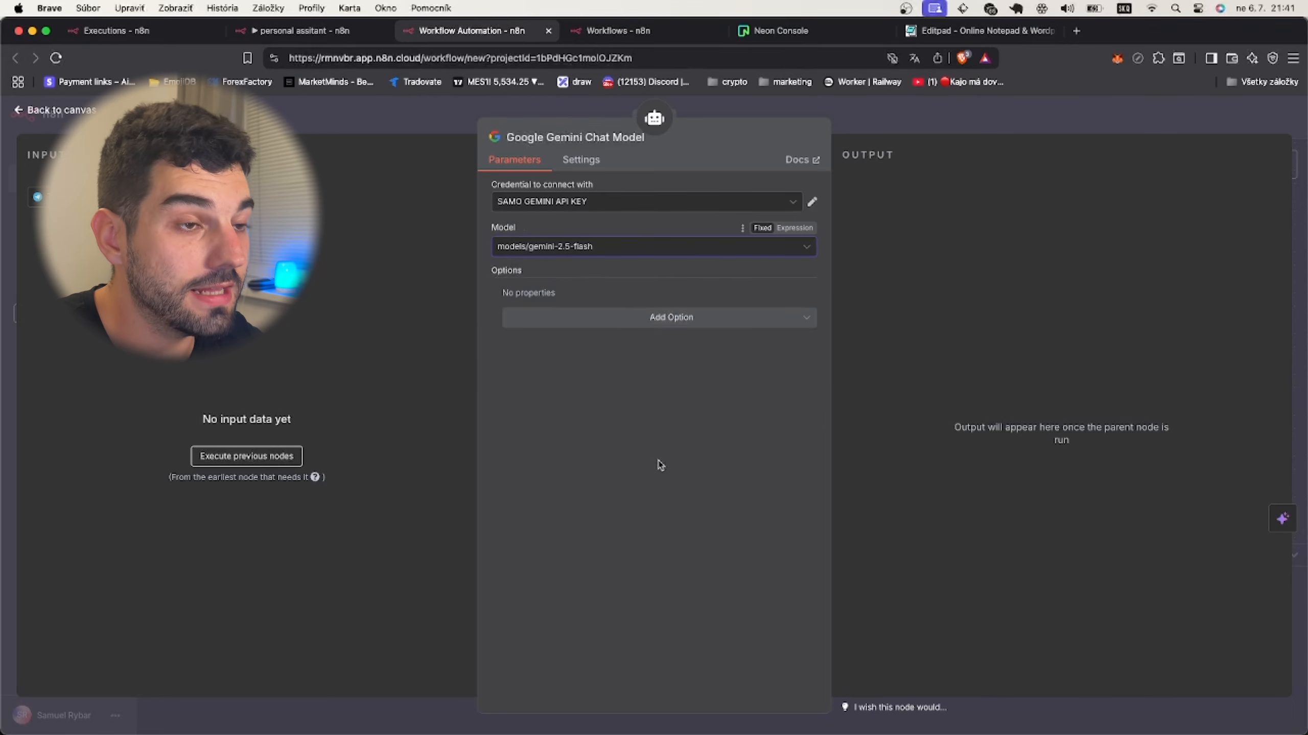
pyautogui.hotkey('ctrl', 's')
pyautogui.press('Escape')
# Move the Google Gemini Chat Model node to the lower left of the AI Agent node.
pyautogui.hscroll(1, 738, 412)
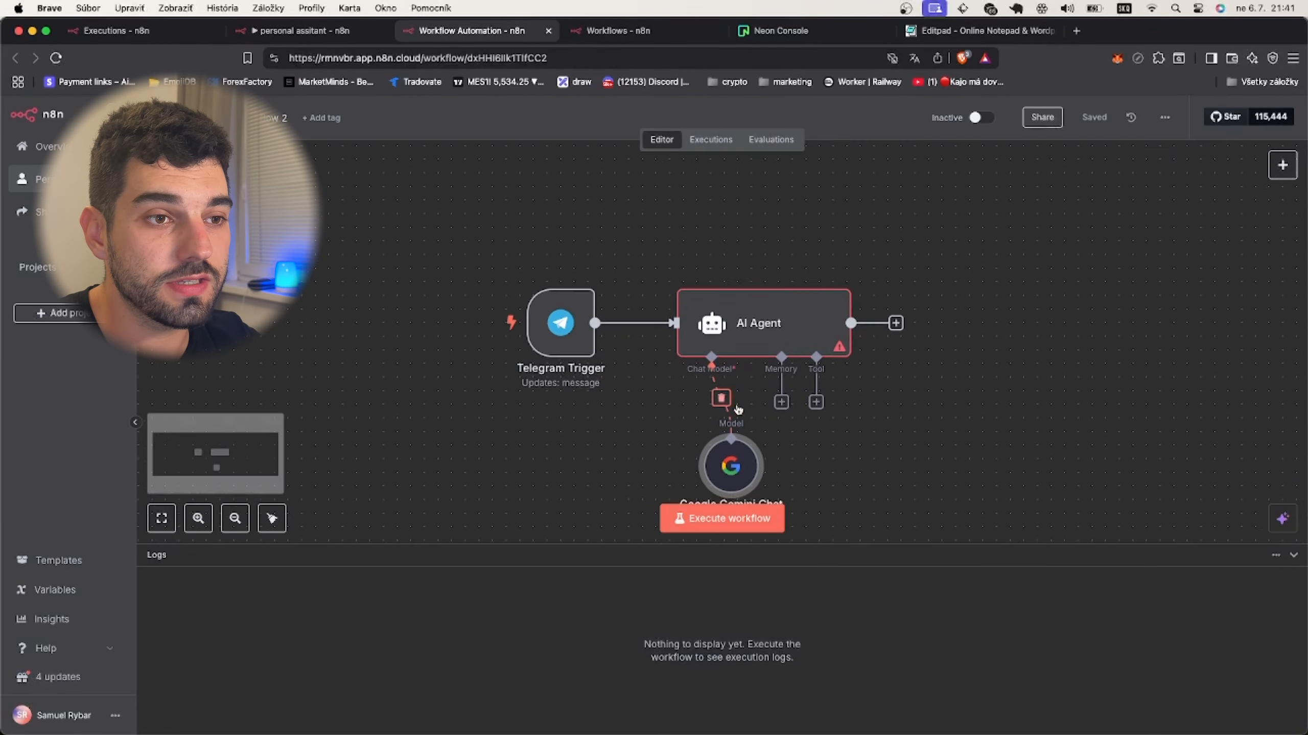
pyautogui.moveTo(719, 459); pyautogui.dragTo(610, 458)
pyautogui.hscroll(1, 709, 423)
pyautogui.hscroll(1, 706, 423)
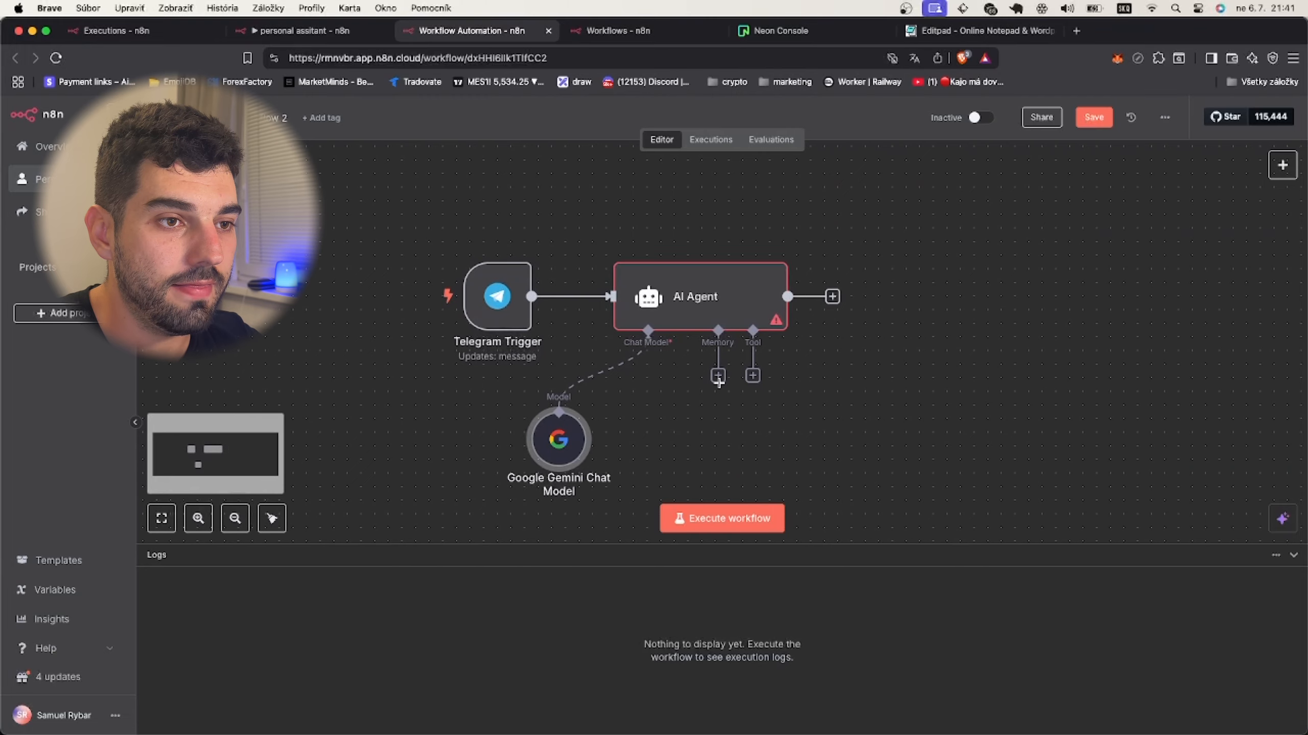
# Attach a Simple Memory with default settings to the AI Agent and place it beside the Gemini model node.
pyautogui.click(718, 375)
pyautogui.click(1102, 279)
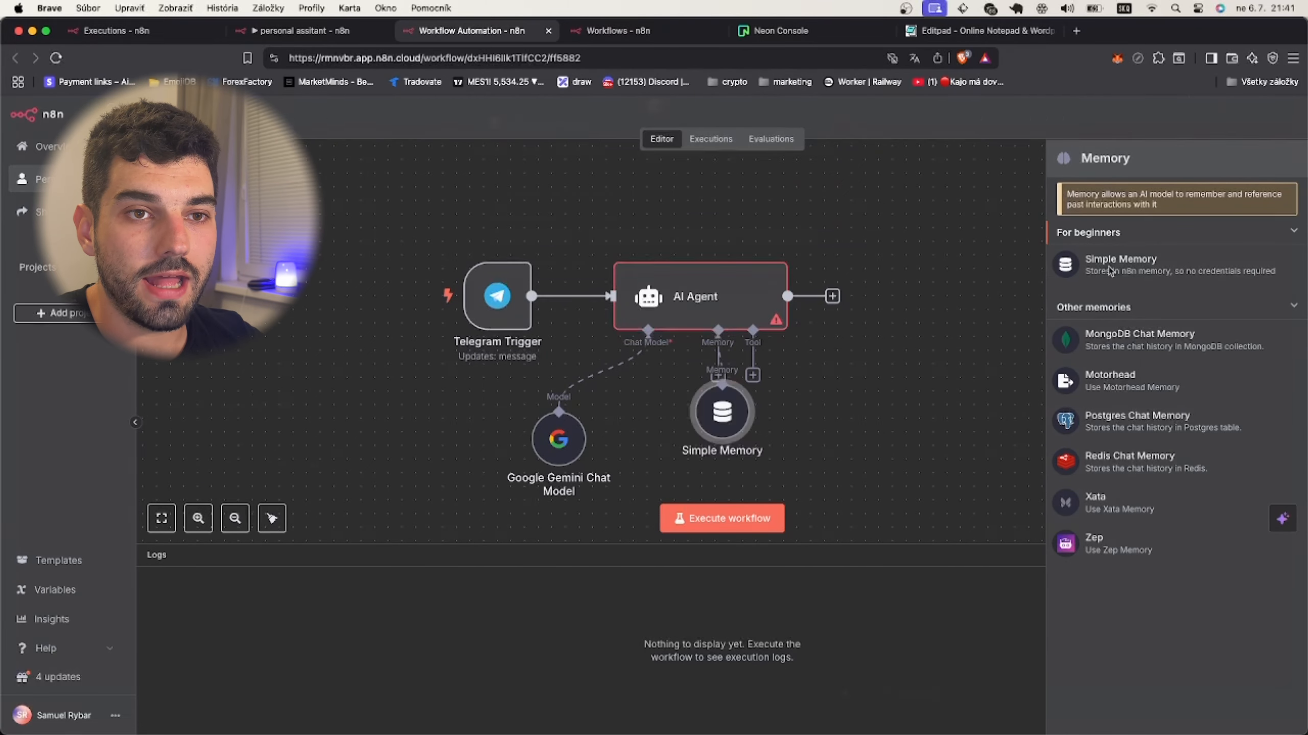
pyautogui.click(710, 299)
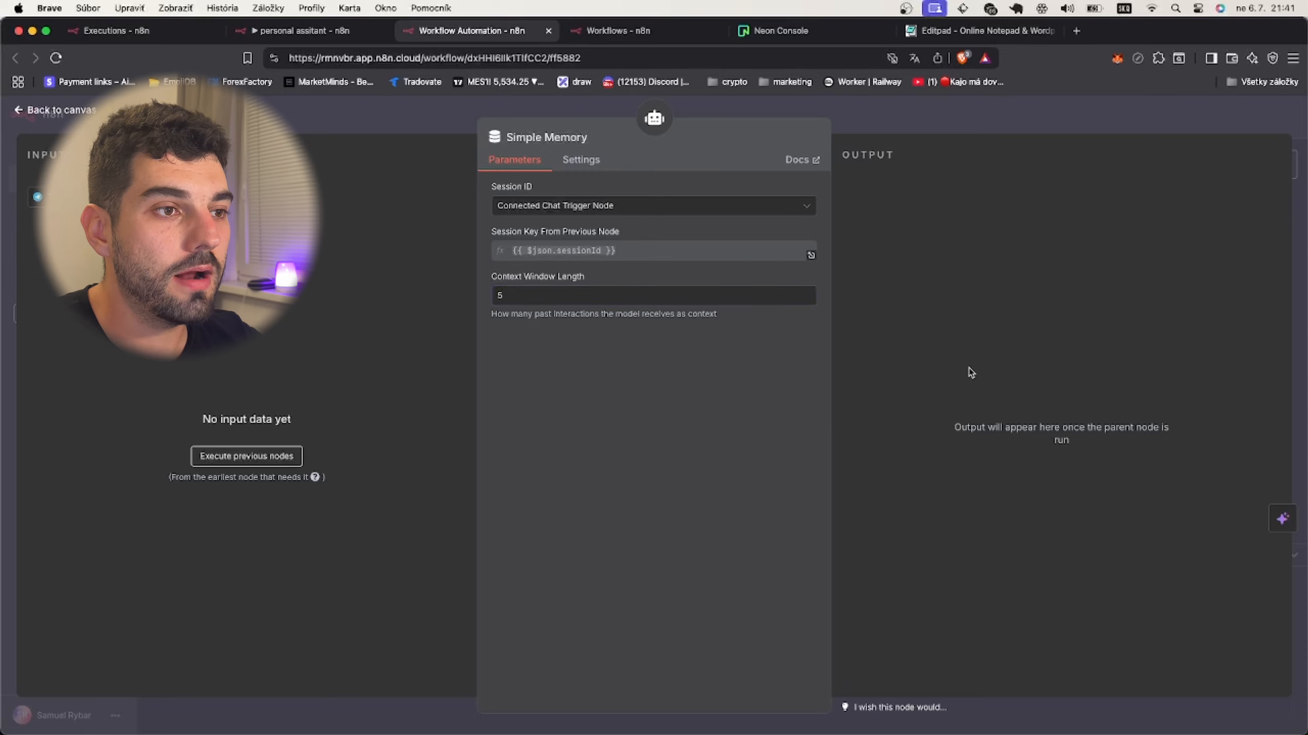
pyautogui.press('Escape')
pyautogui.moveTo(734, 421); pyautogui.dragTo(667, 461)
pyautogui.scroll(-1, 678, 448)
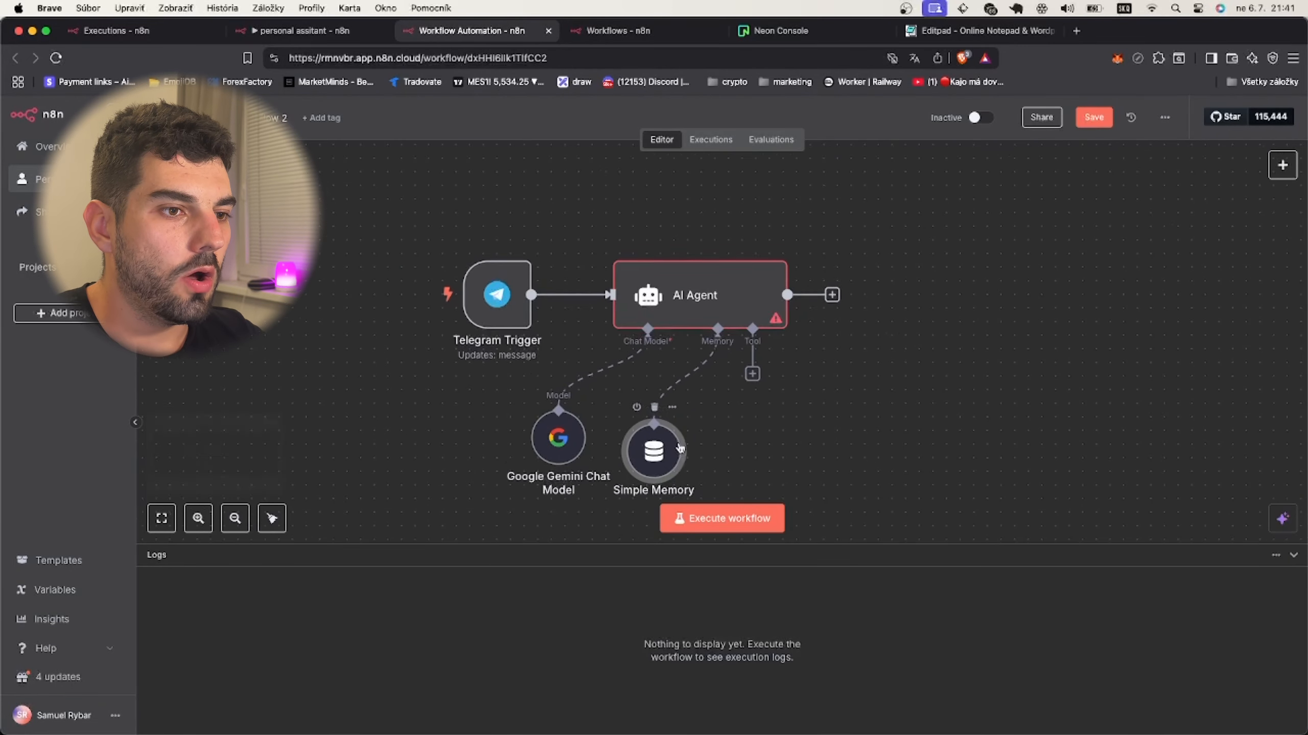
# Attach a Telegram tool to the AI Agent with its default Send Message settings and return to the canvas.
pyautogui.click(744, 341)
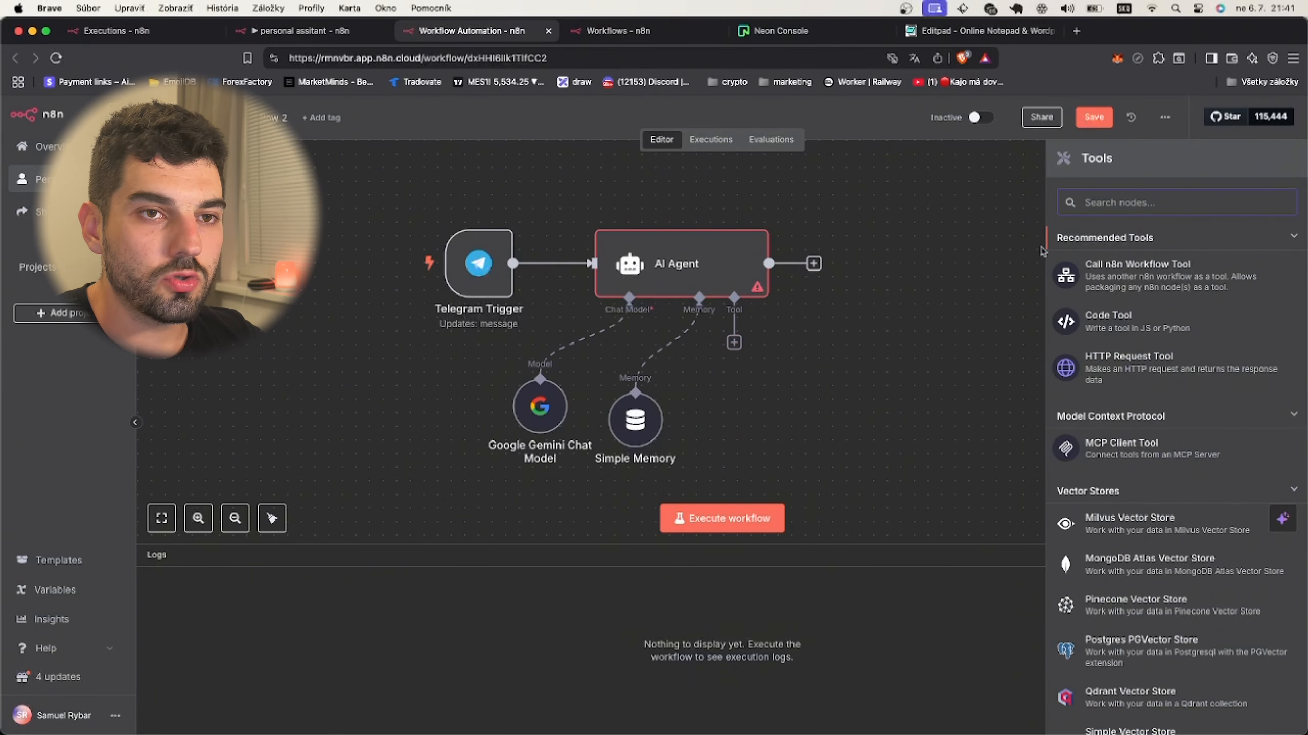
pyautogui.write('teleg')
pyautogui.click(1140, 252)
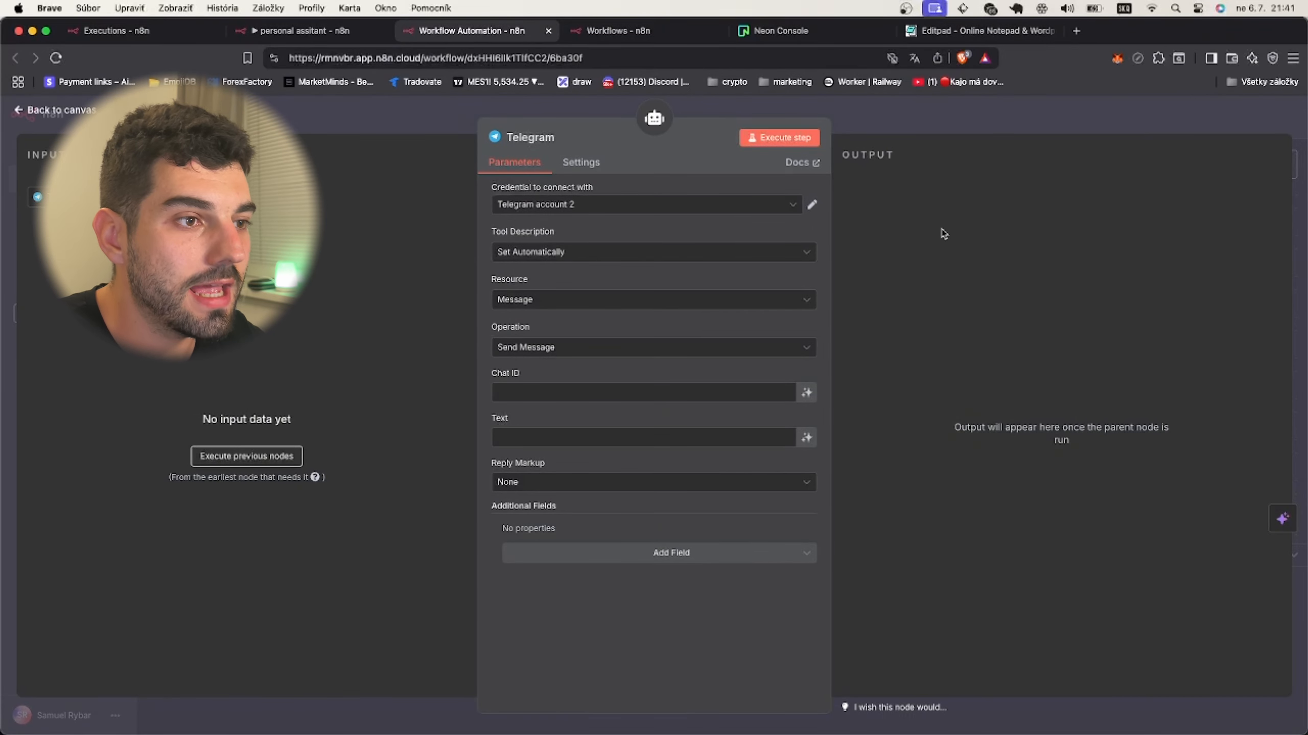
pyautogui.press('Escape')
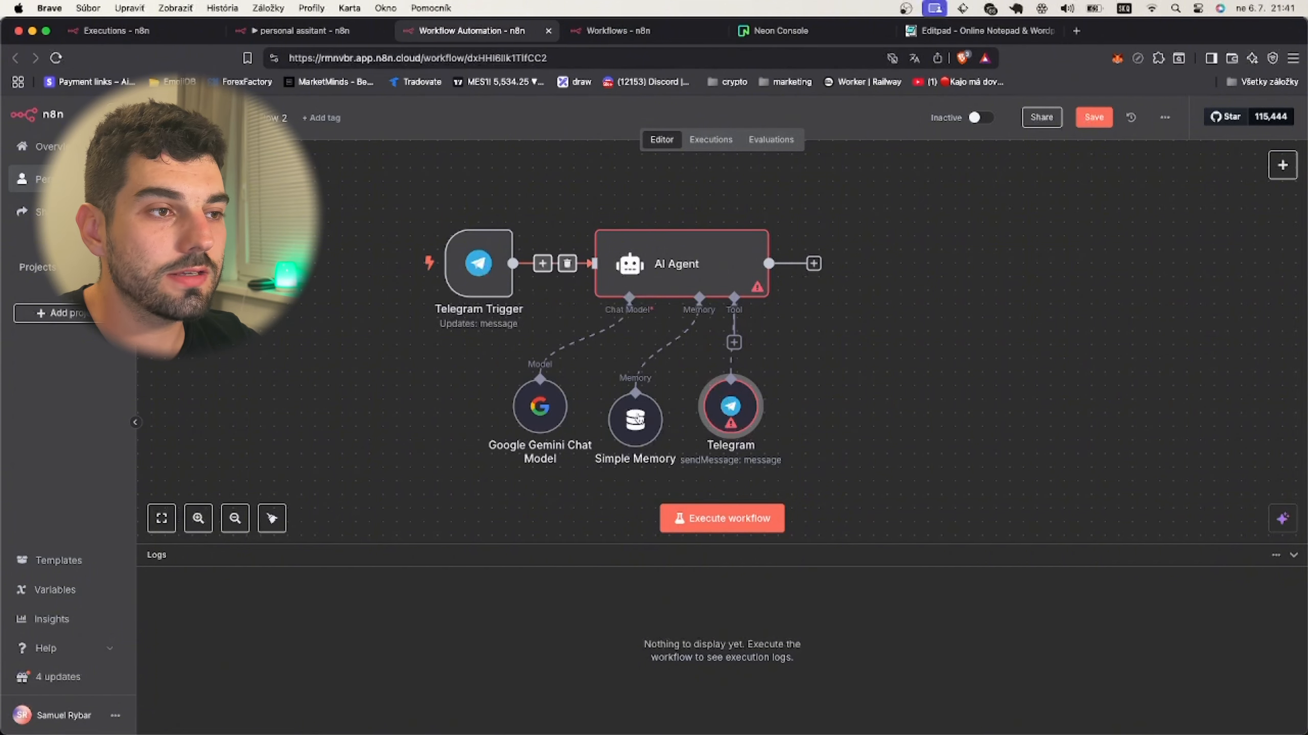
# Fill the AI Agent's user prompt and System Message with the texts from the existing personal assistant workflow.
pyautogui.moveTo(481, 285)
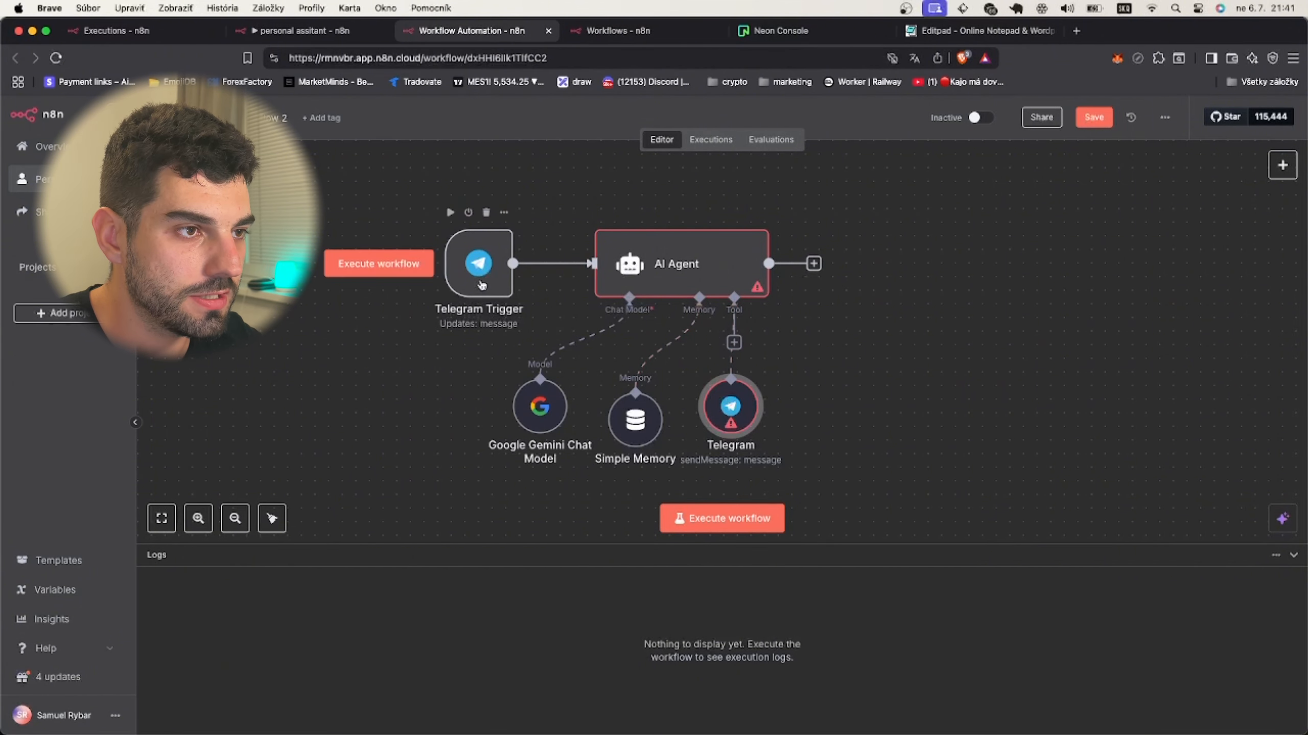
pyautogui.doubleClick(651, 271)
pyautogui.press('Escape')
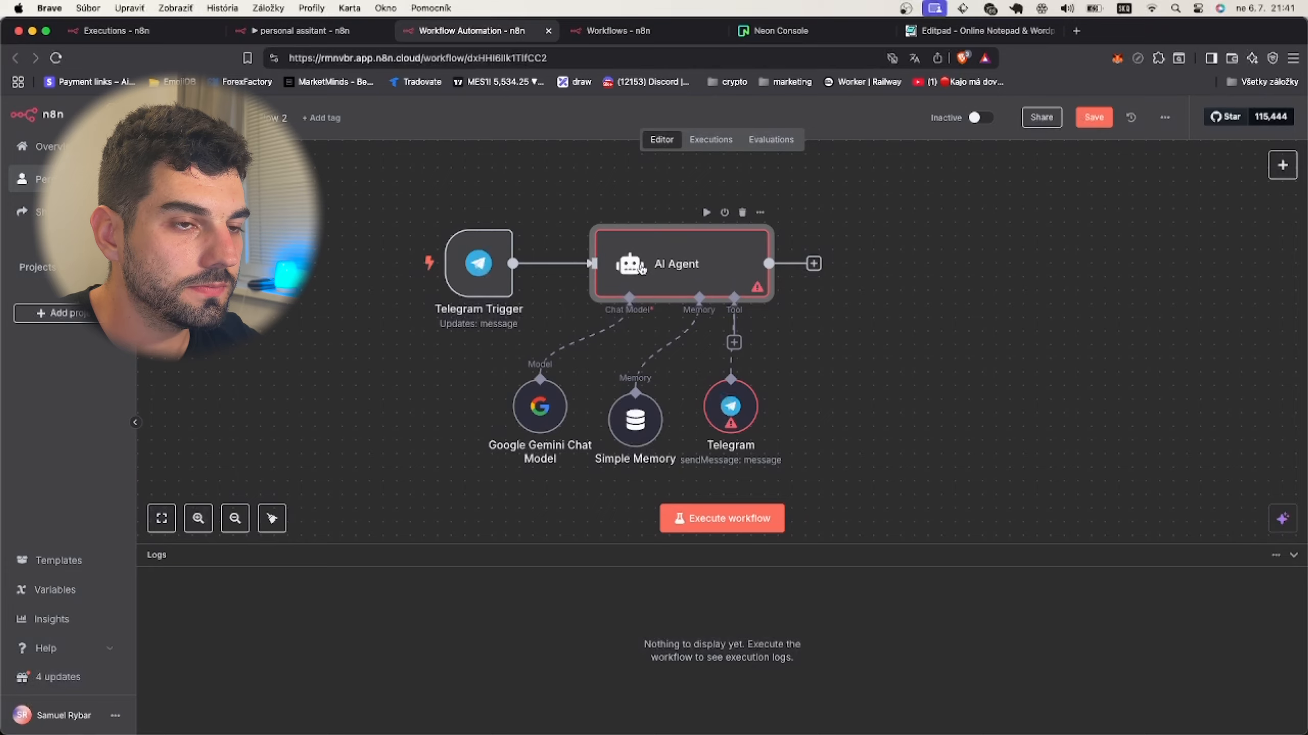
pyautogui.doubleClick(642, 269)
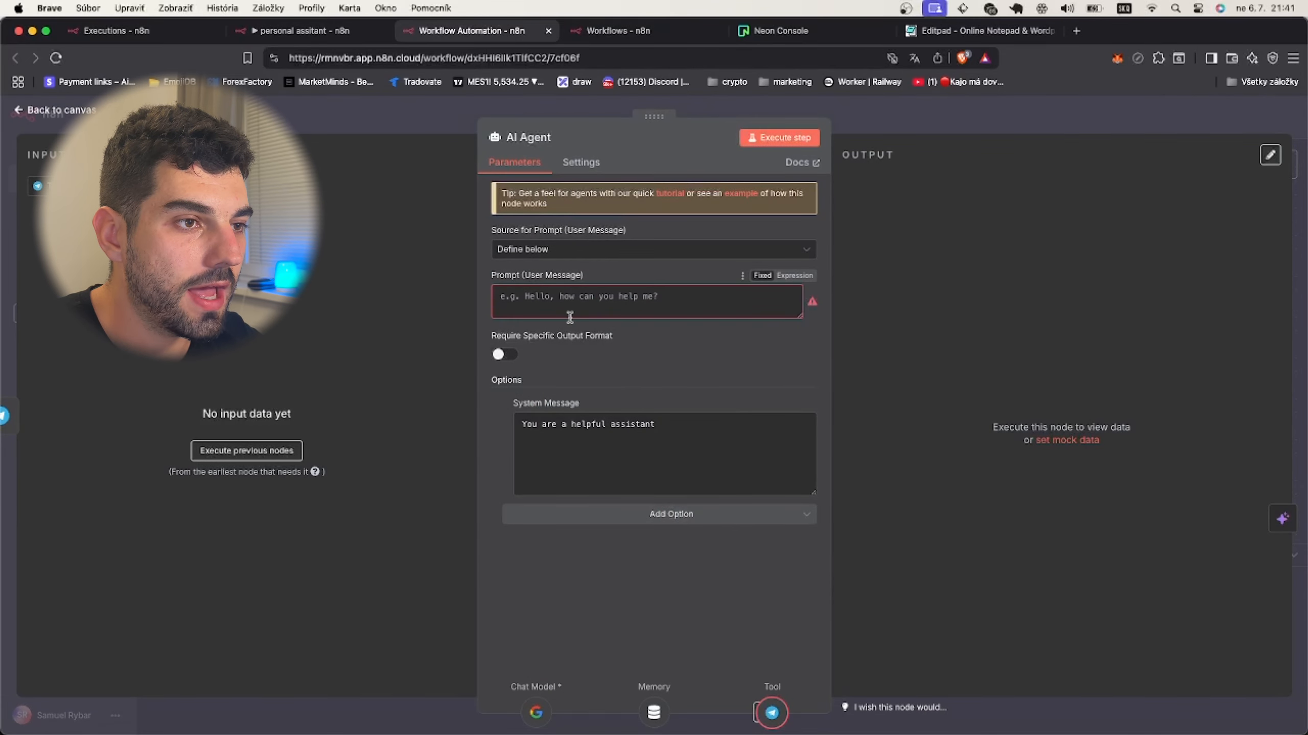
pyautogui.click(577, 421)
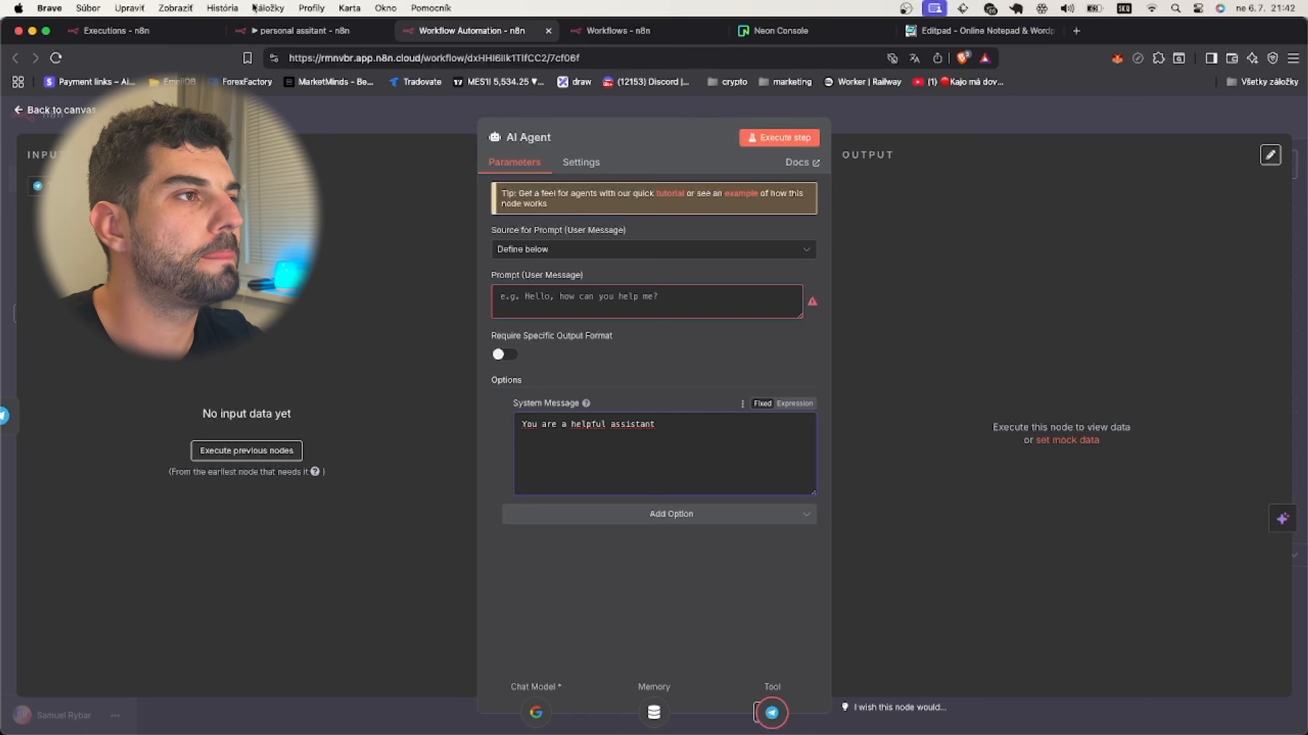
pyautogui.click(288, 32)
pyautogui.click(646, 225)
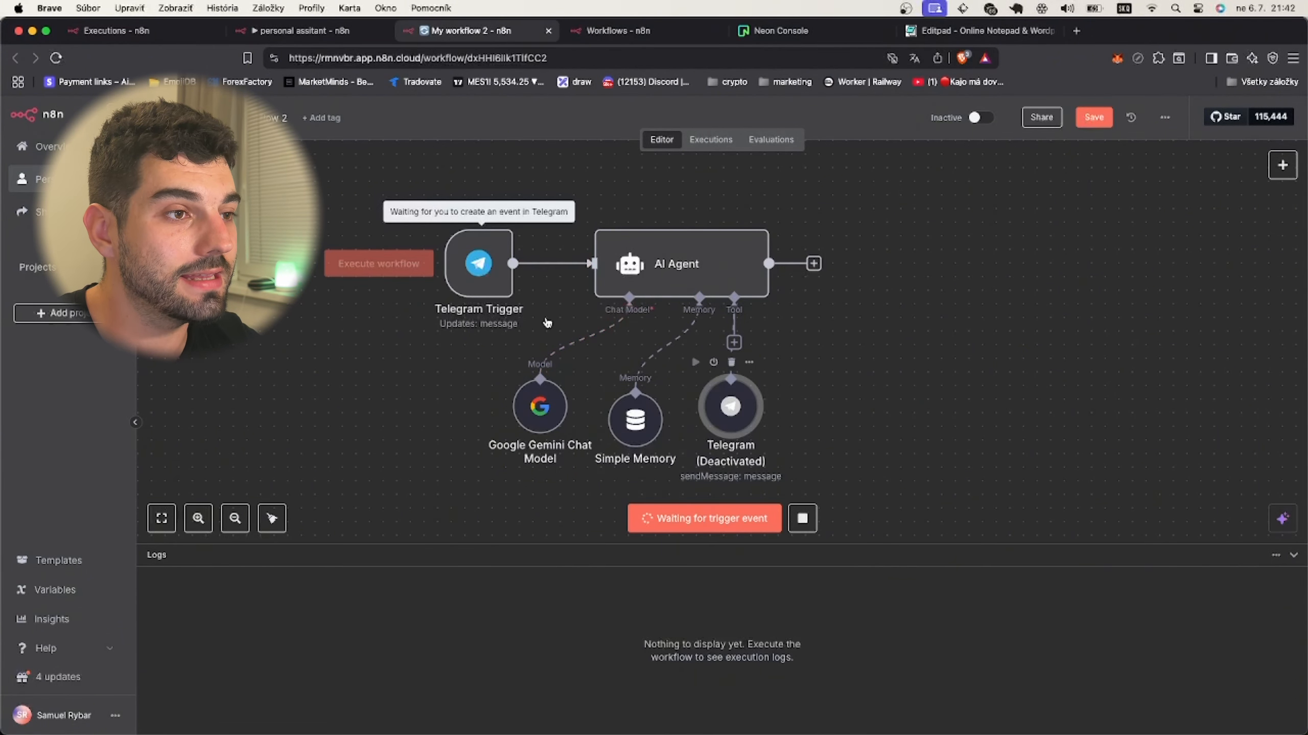
# Switch to Telegram, send "show me my todos" to the Personal-assistant bot, and move the chat window out of the way.
pyautogui.hotkey('ctrl', 'Up')
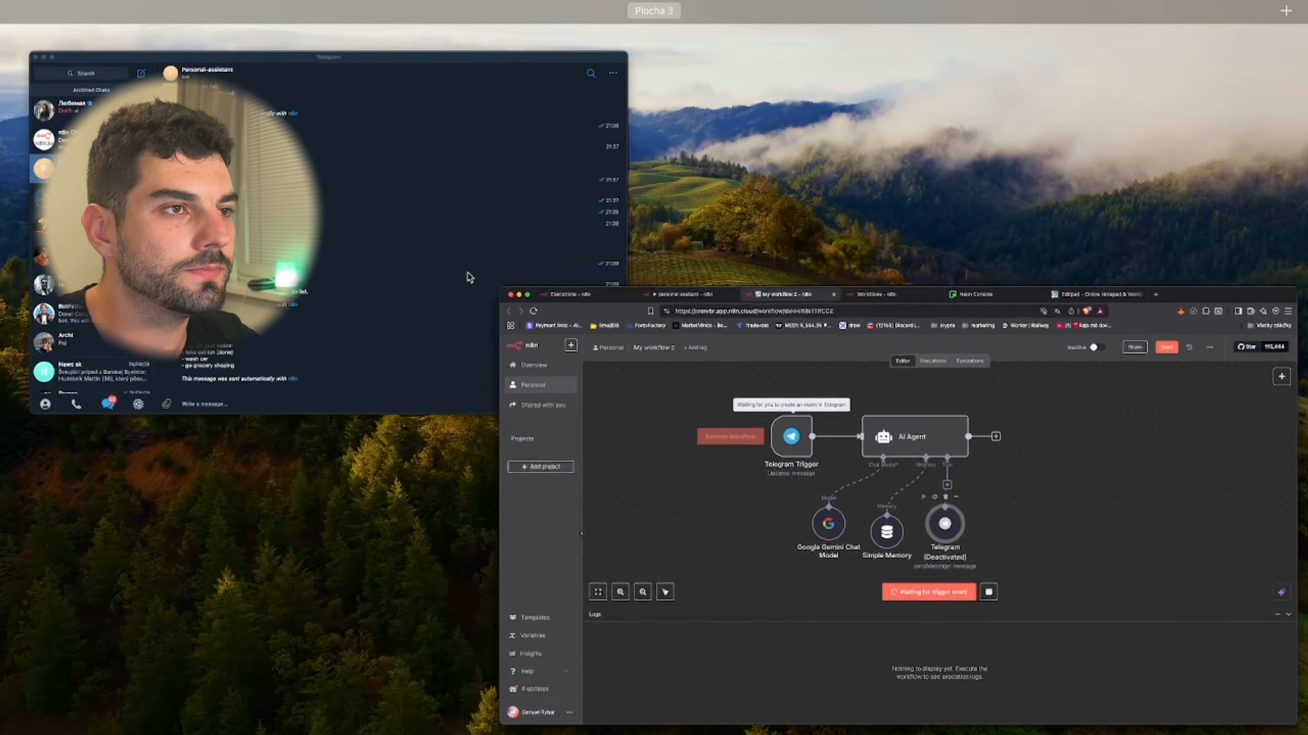
pyautogui.click(467, 278)
pyautogui.moveTo(582, 46); pyautogui.dragTo(559, 734)
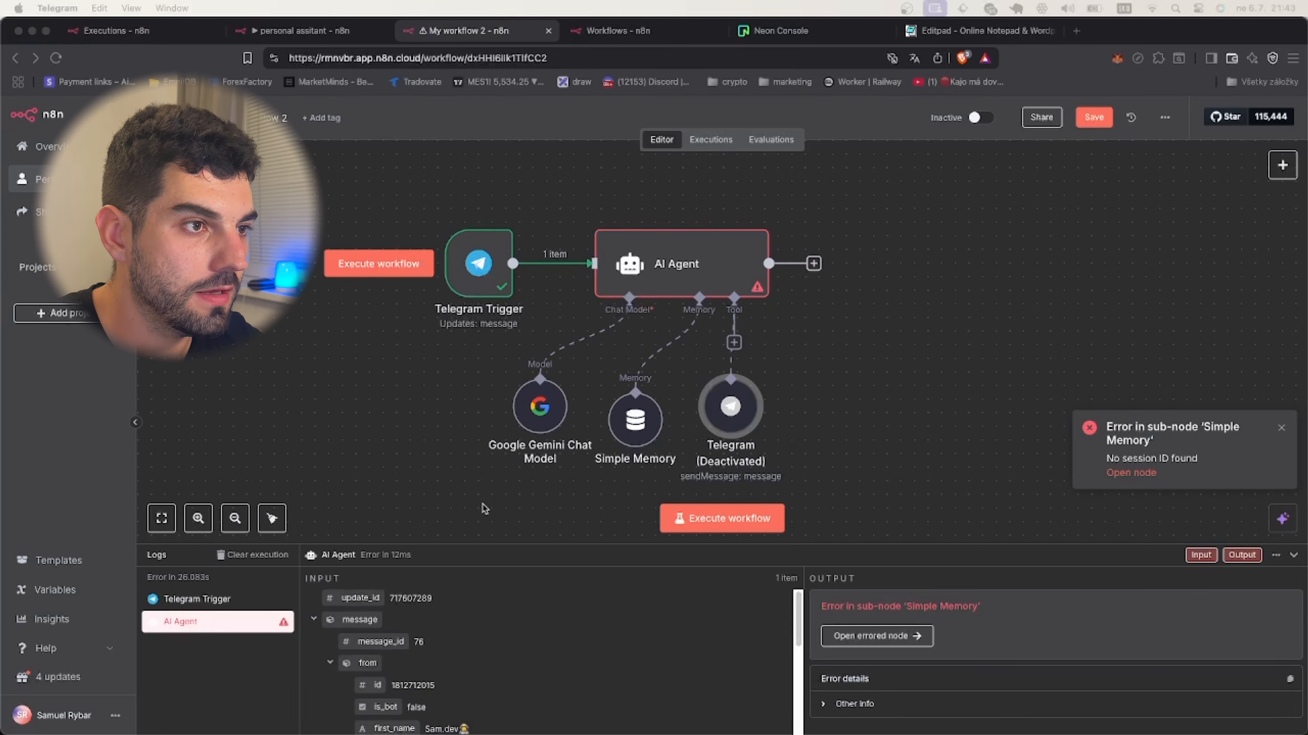
# Examine the AI Agent's user prompt, covering the message text, user ID and current time expressions and the reply instructions.
pyautogui.doubleClick(640, 293)
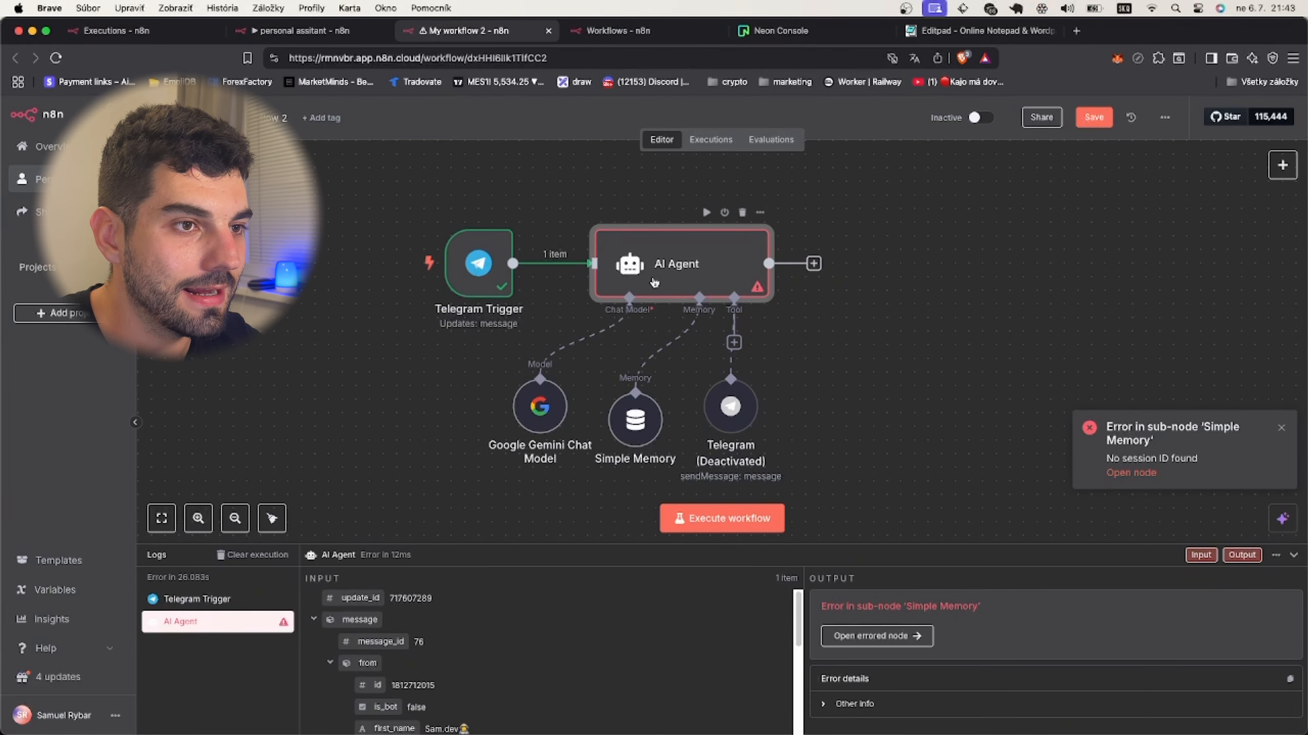
pyautogui.scroll(1, 629, 318)
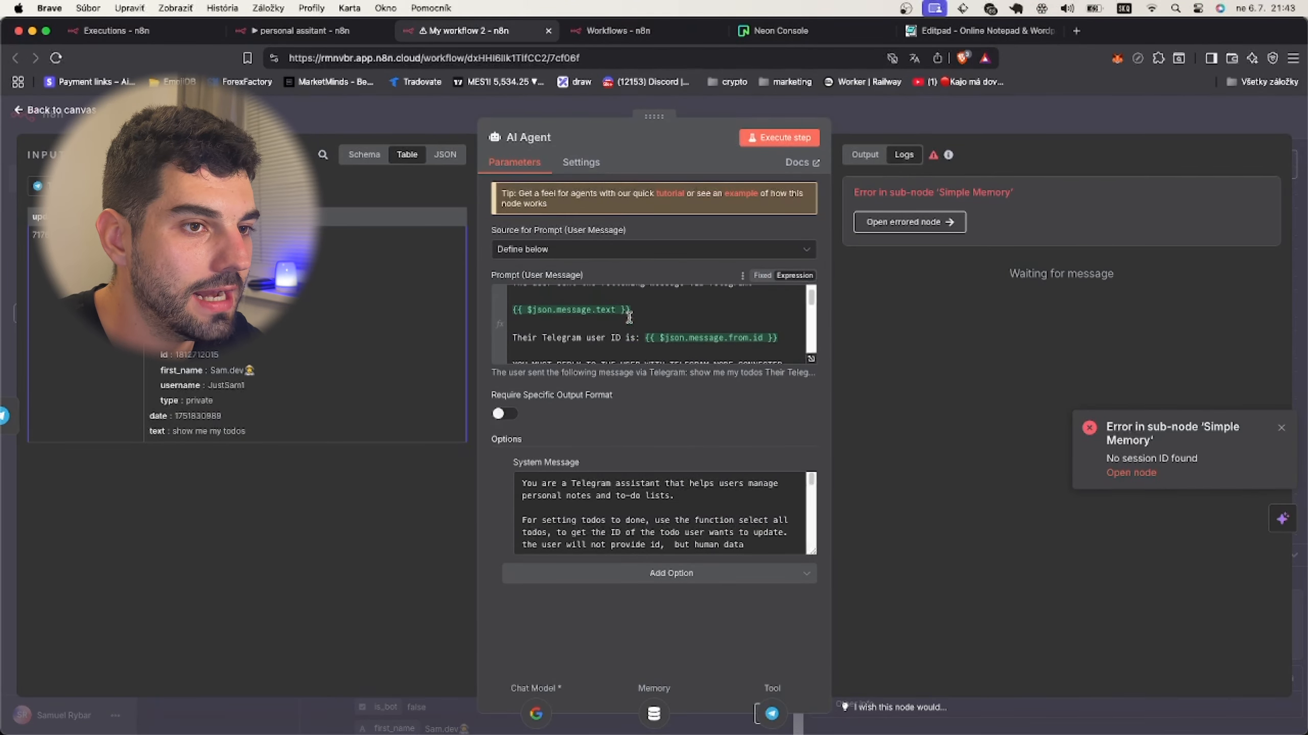
pyautogui.scroll(1, 511, 301)
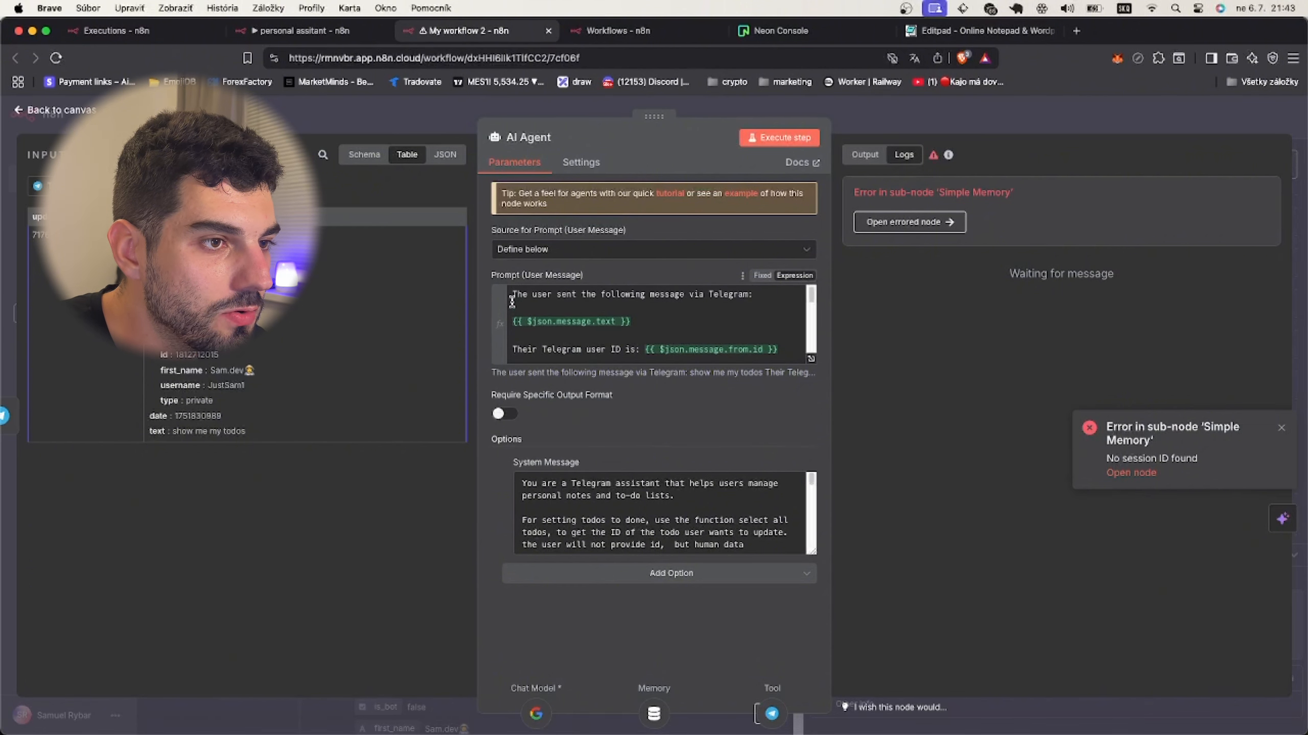
pyautogui.click(573, 323)
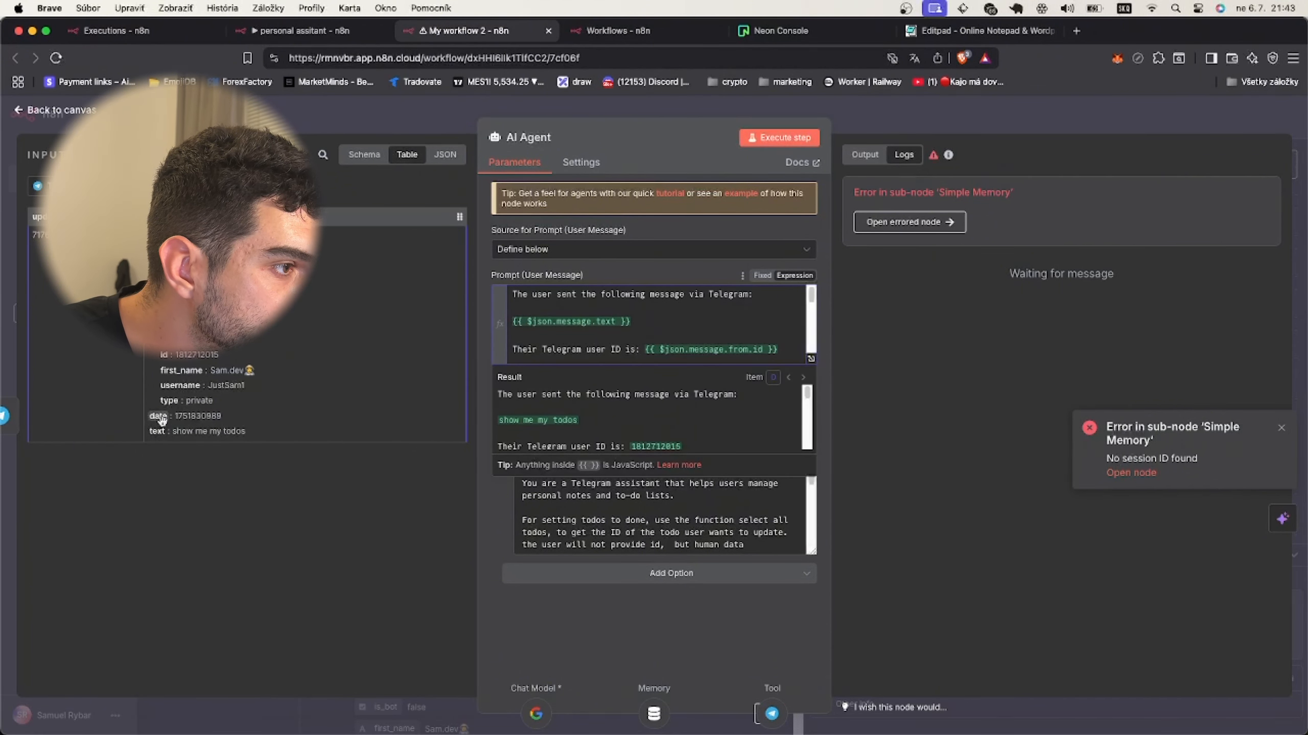
pyautogui.scroll(-1, 595, 331)
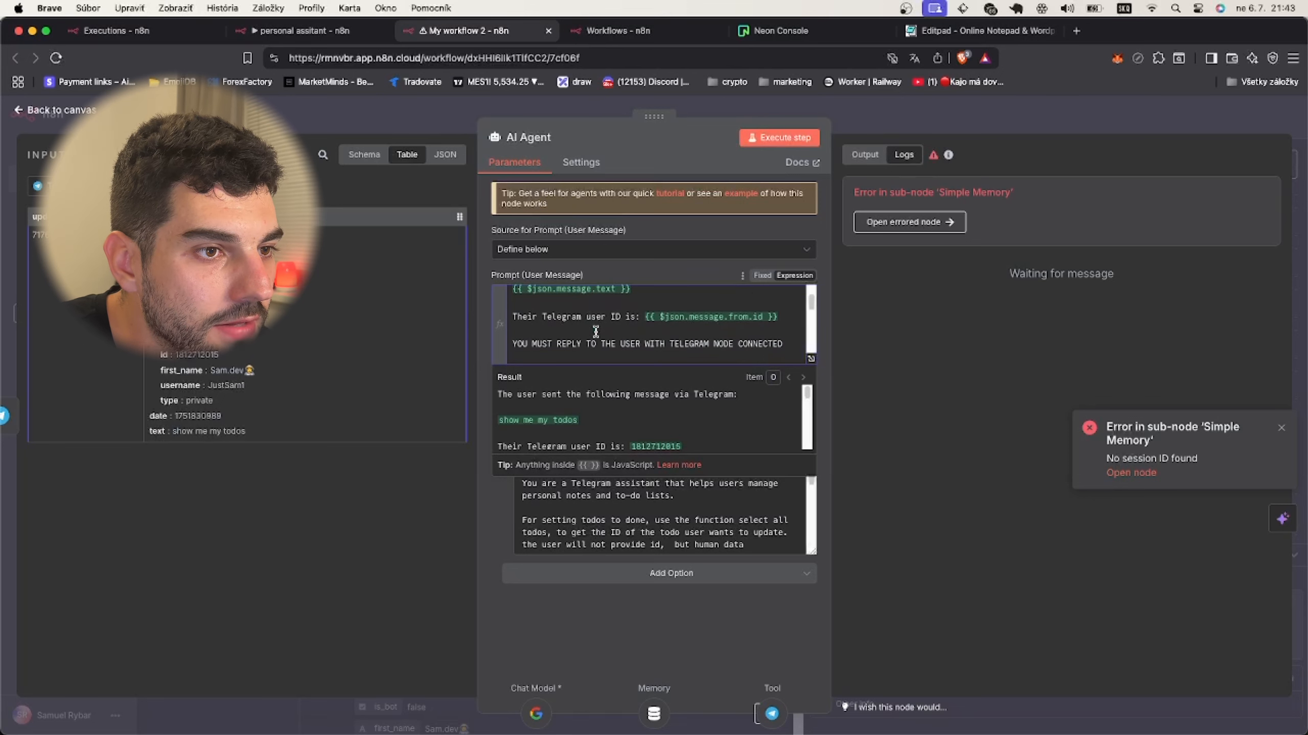
pyautogui.click(723, 318)
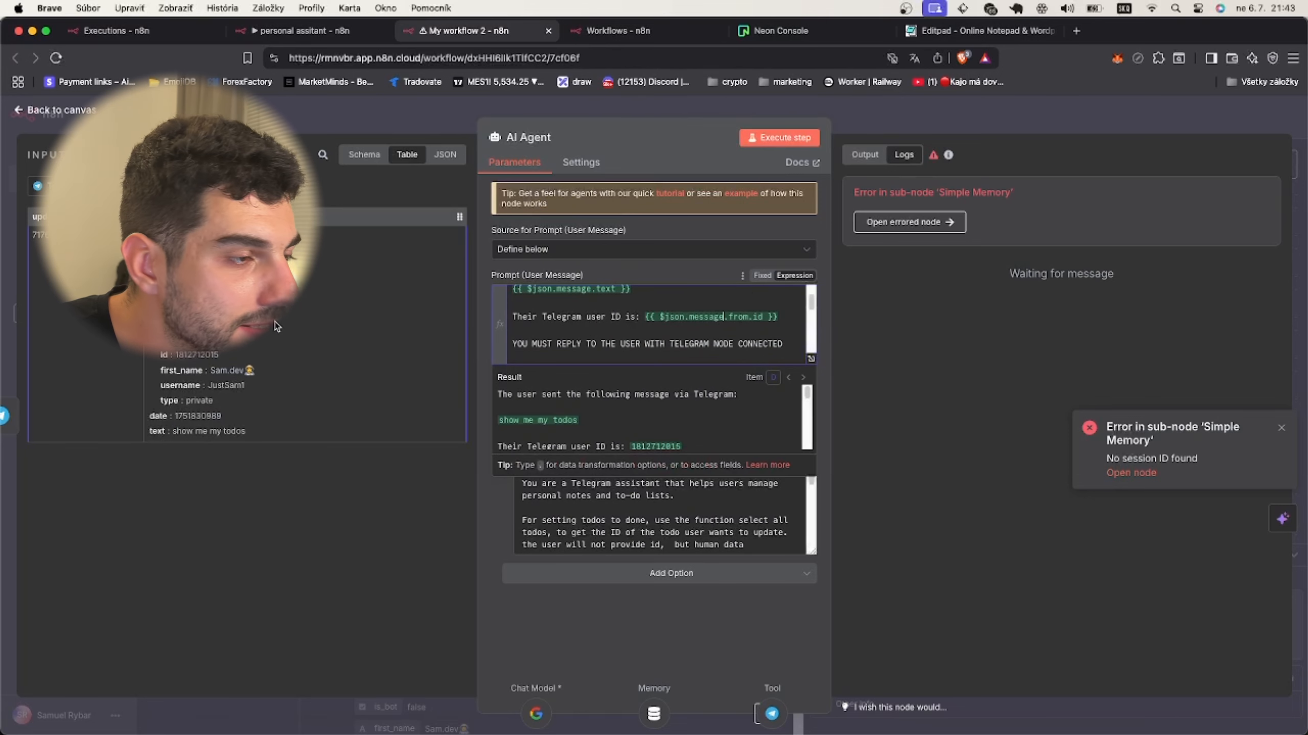
pyautogui.scroll(-3, 646, 329)
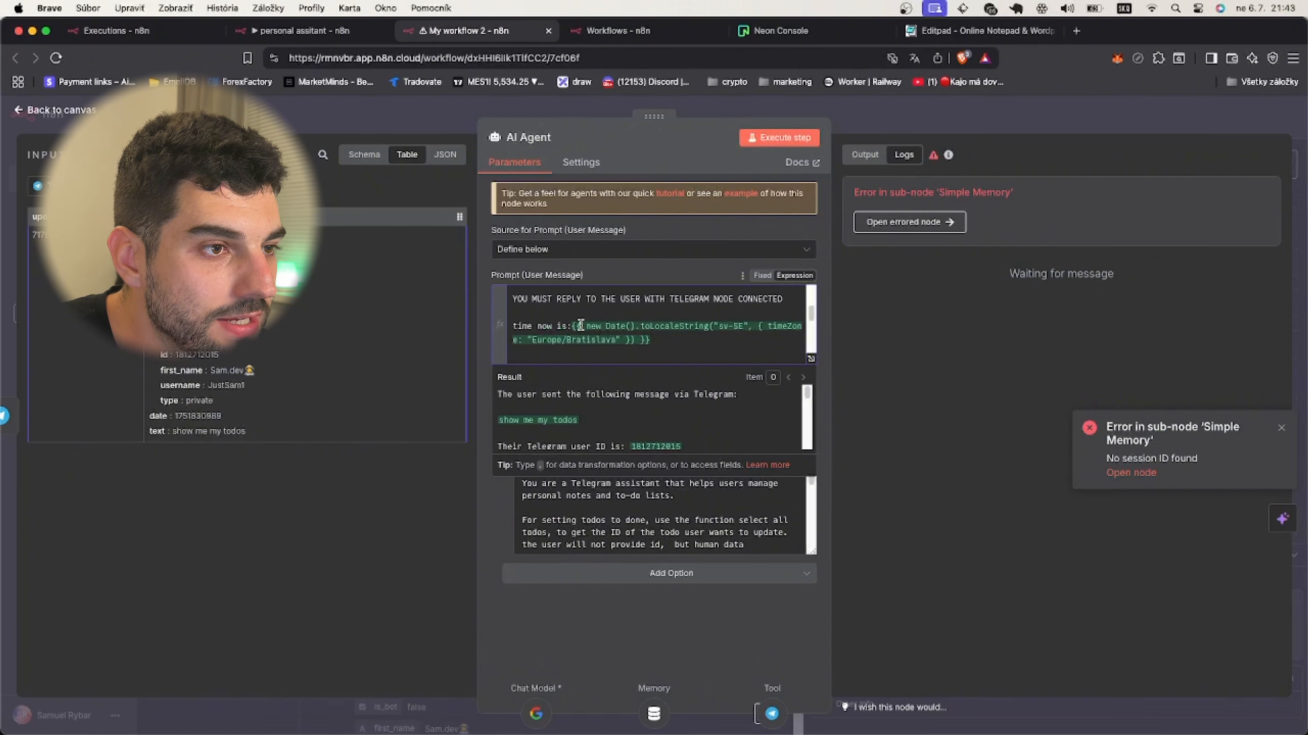
pyautogui.scroll(-3, 632, 322)
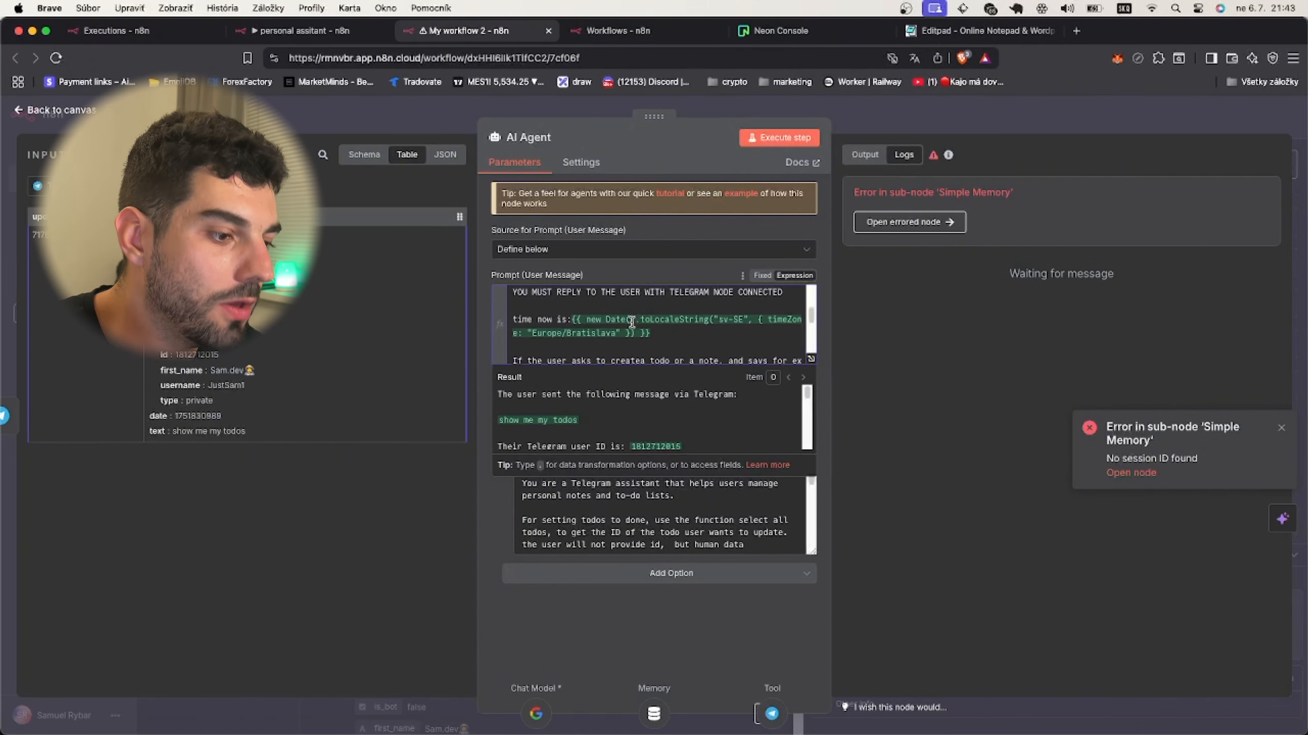
pyautogui.scroll(-5, 631, 321)
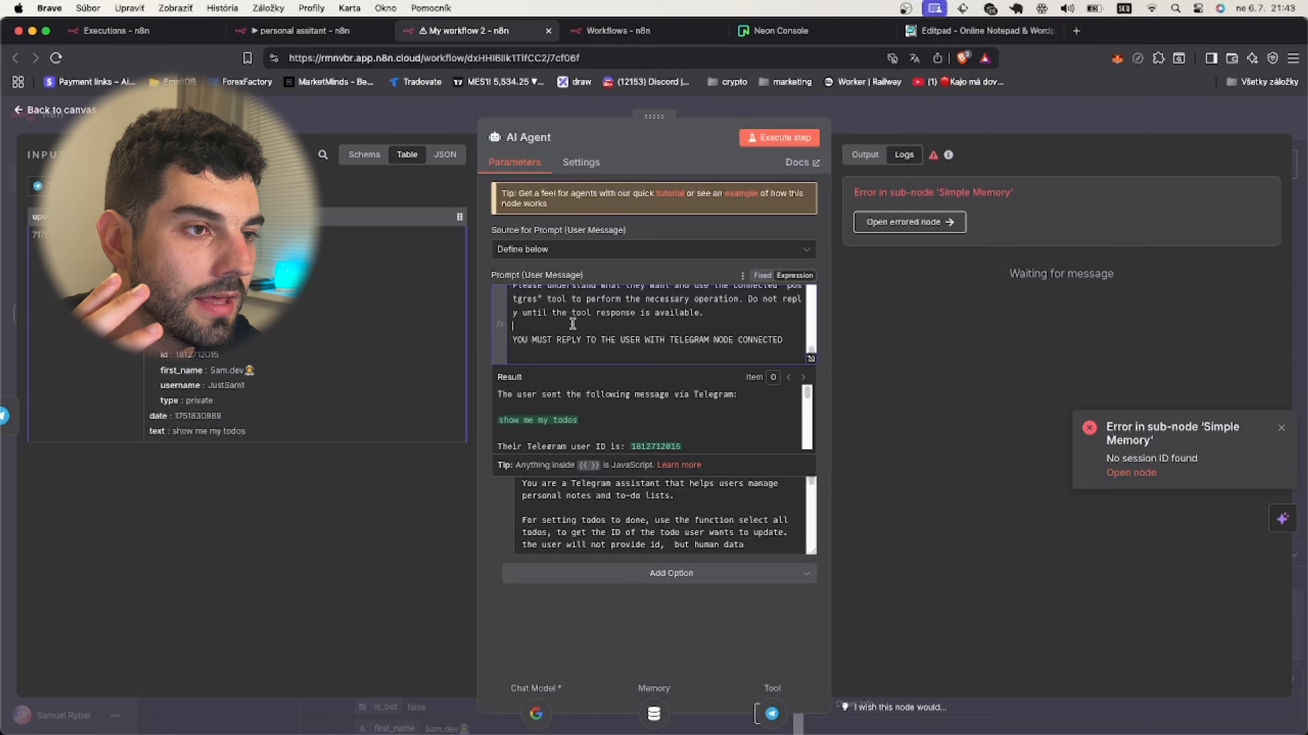
pyautogui.scroll(3, 524, 314)
pyautogui.scroll(-1, 566, 343)
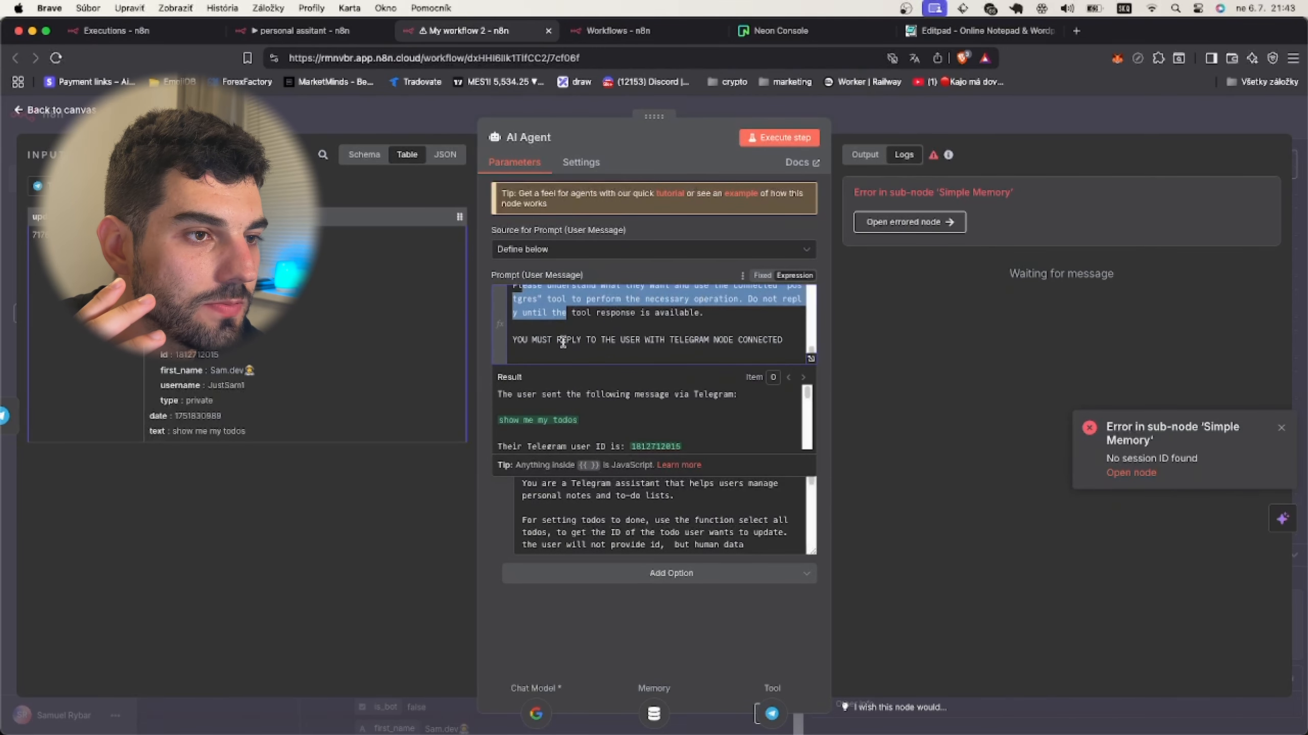
pyautogui.click(527, 340)
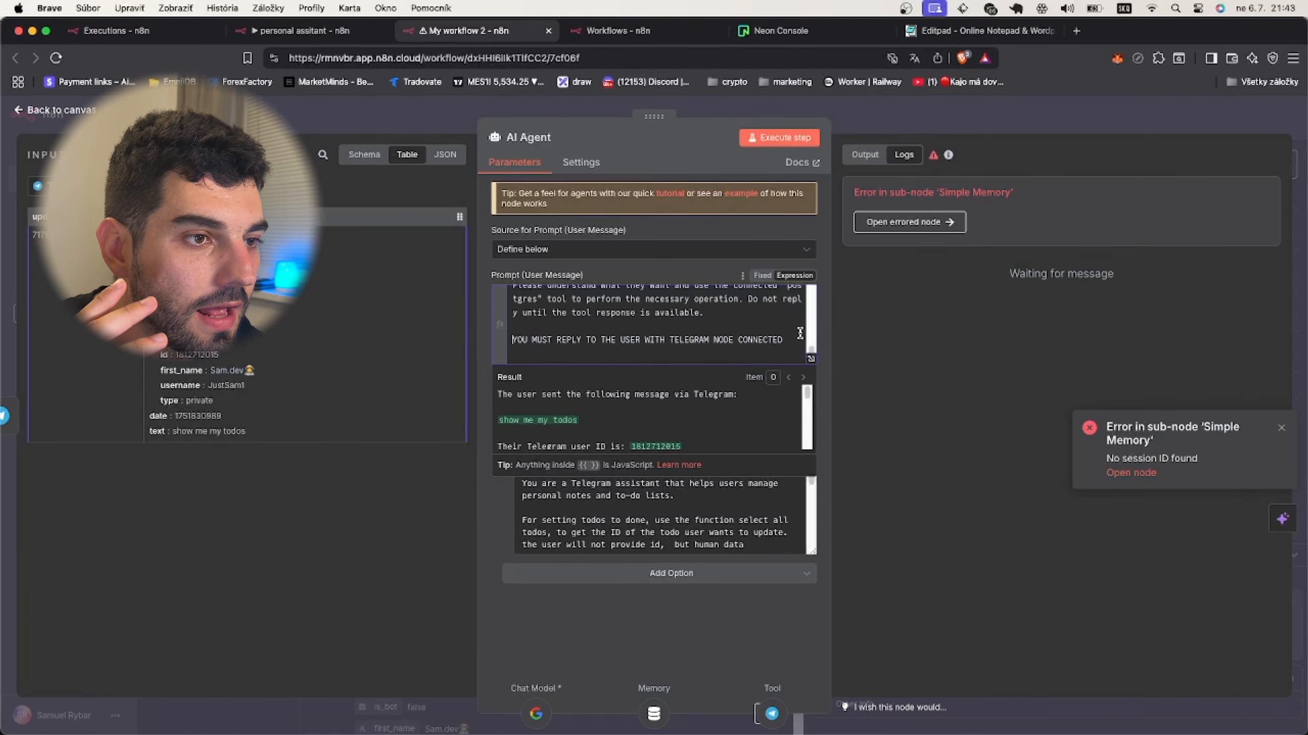
pyautogui.moveTo(797, 333); pyautogui.dragTo(794, 349)
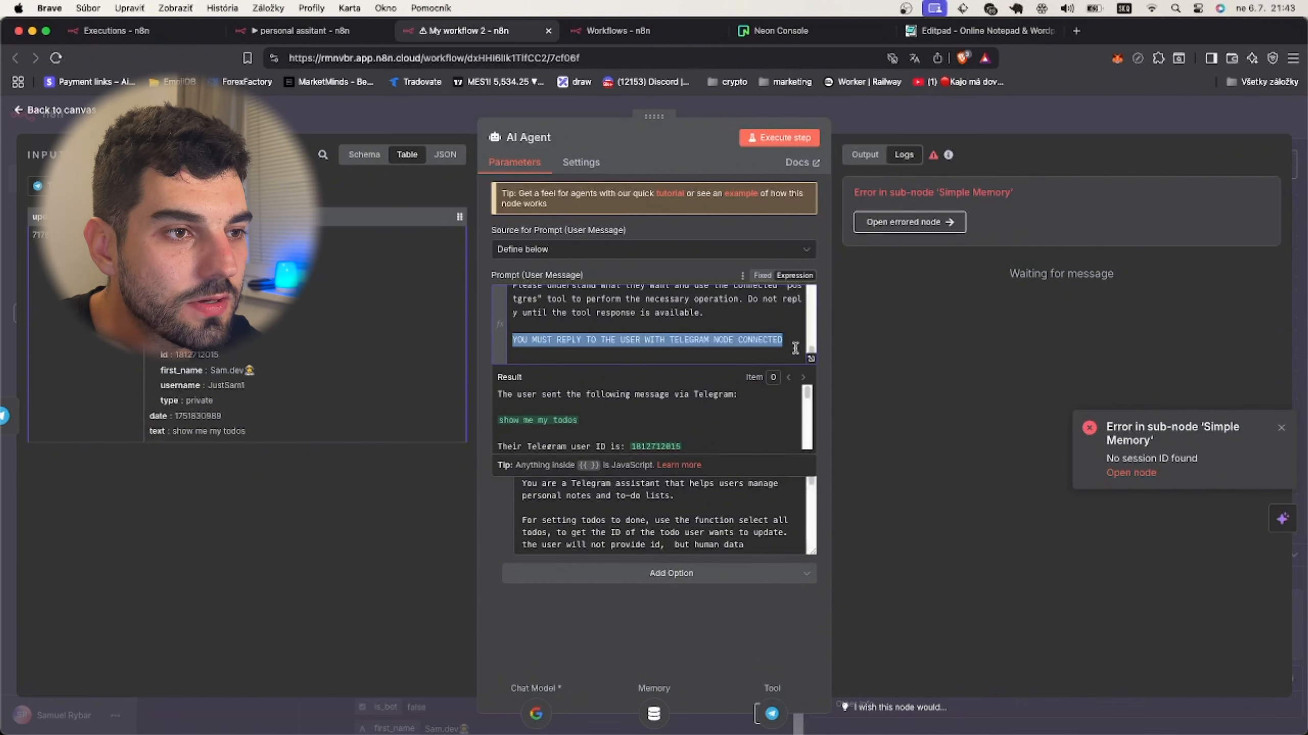
# Read through the AI Agent's System Message, from the supported features to the database table rules, and return to the canvas.
pyautogui.click(729, 535)
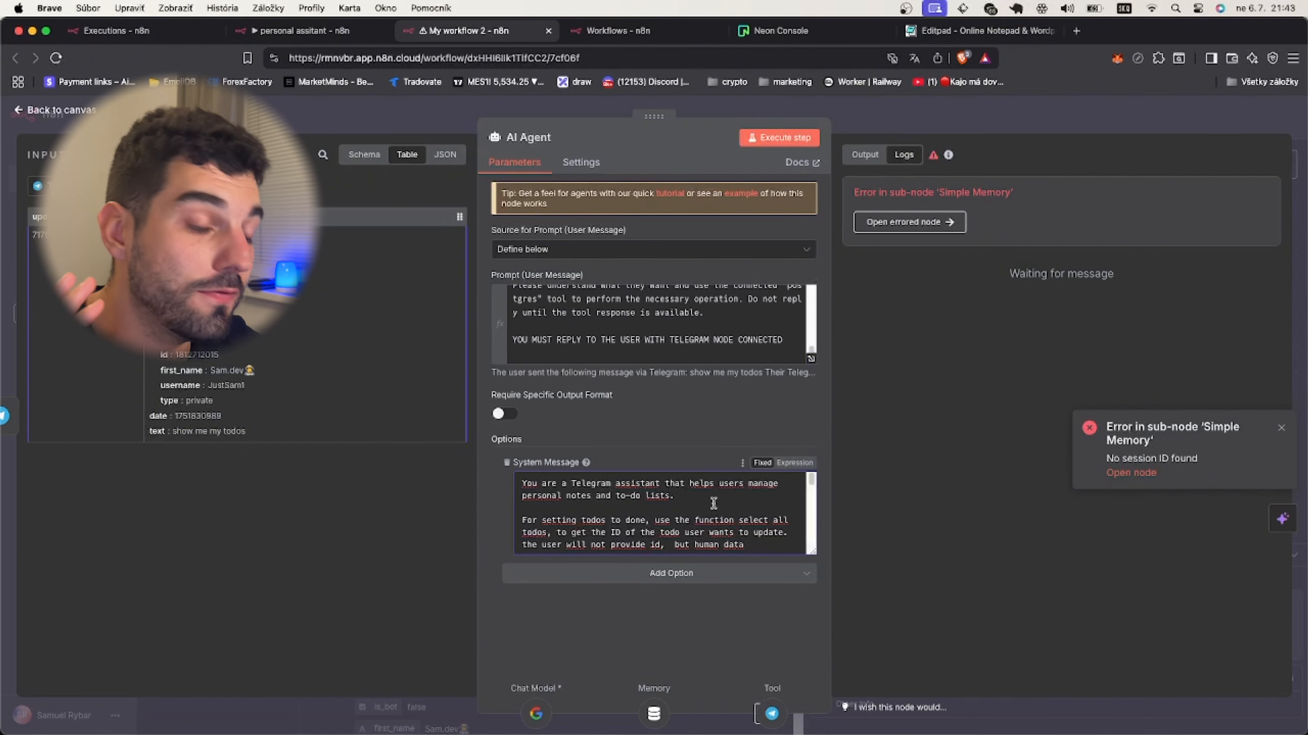
pyautogui.scroll(-3, 713, 503)
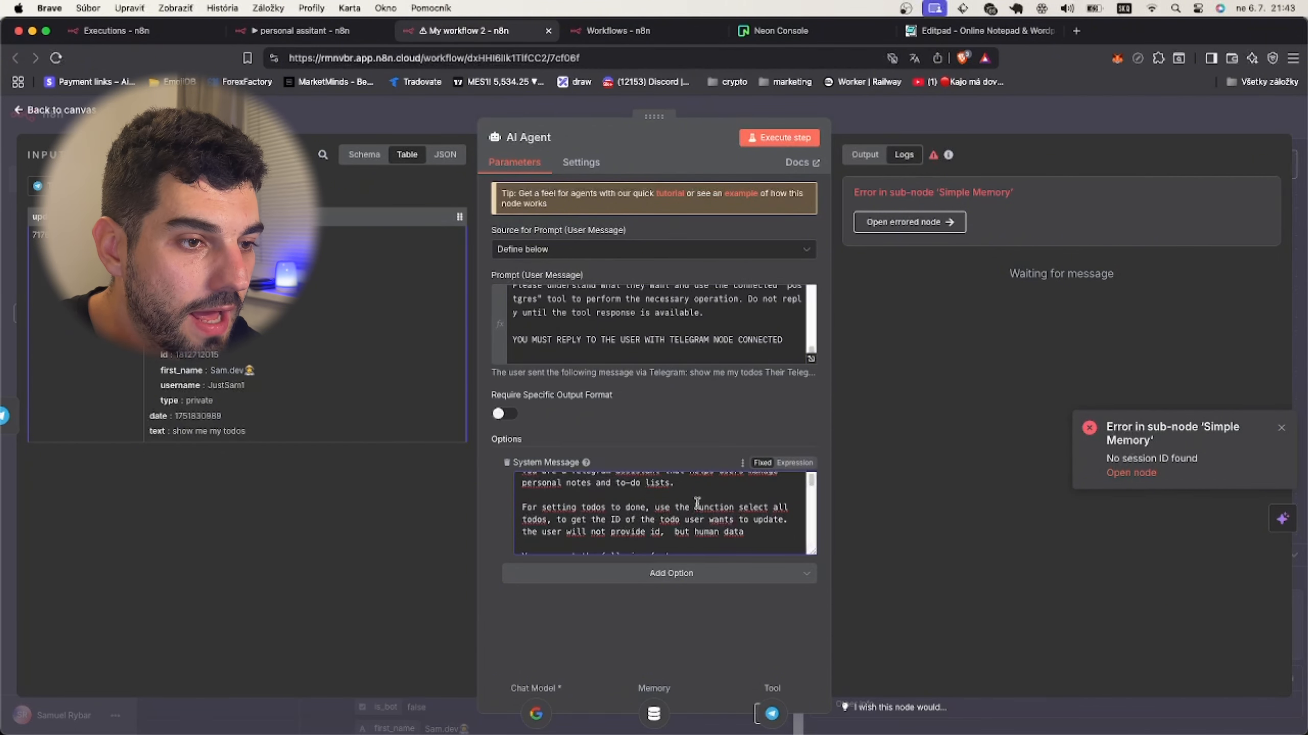
pyautogui.scroll(4, 687, 489)
pyautogui.scroll(-5, 687, 490)
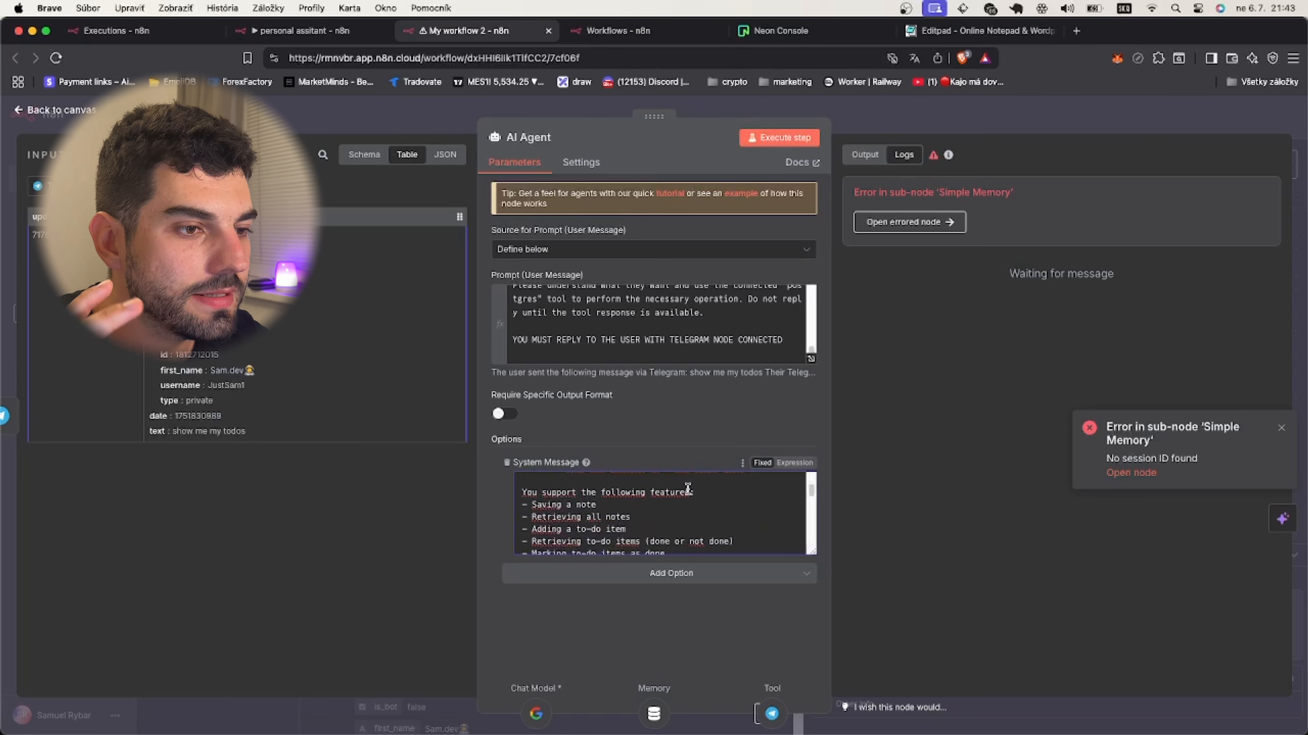
pyautogui.scroll(-4, 688, 490)
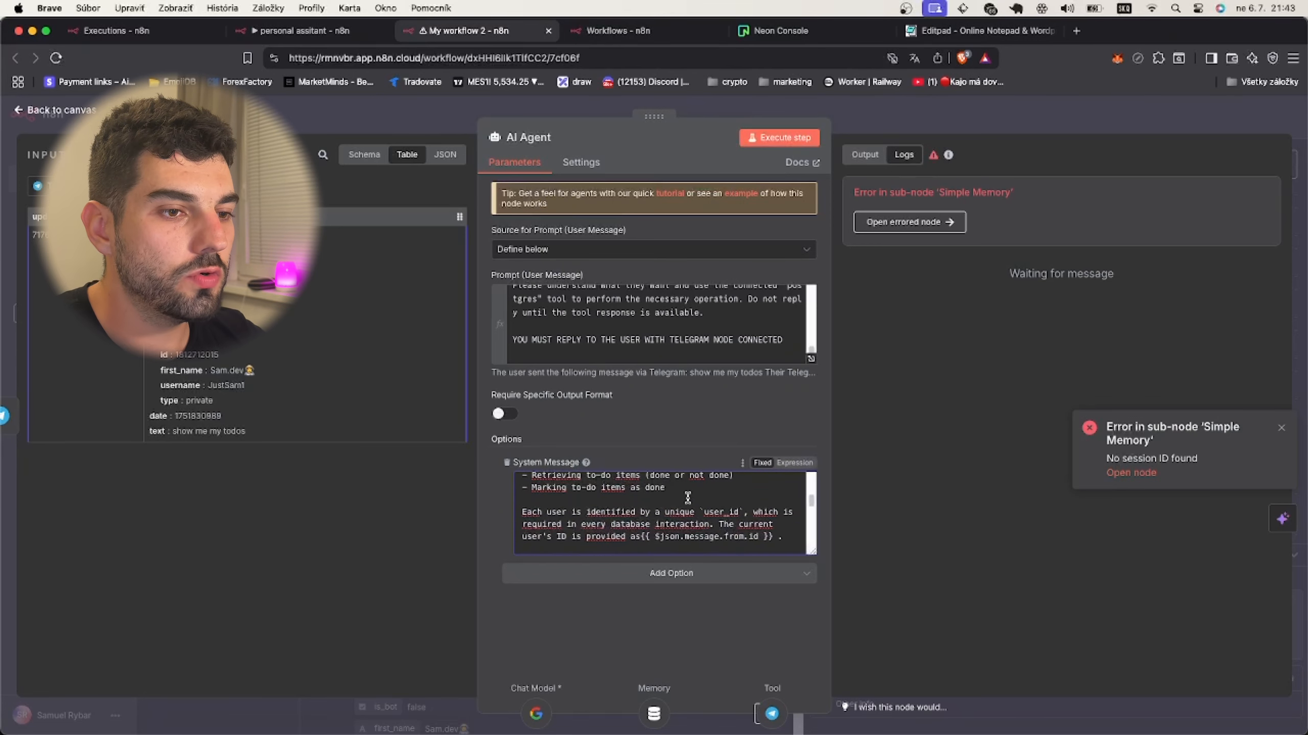
pyautogui.scroll(-5, 687, 497)
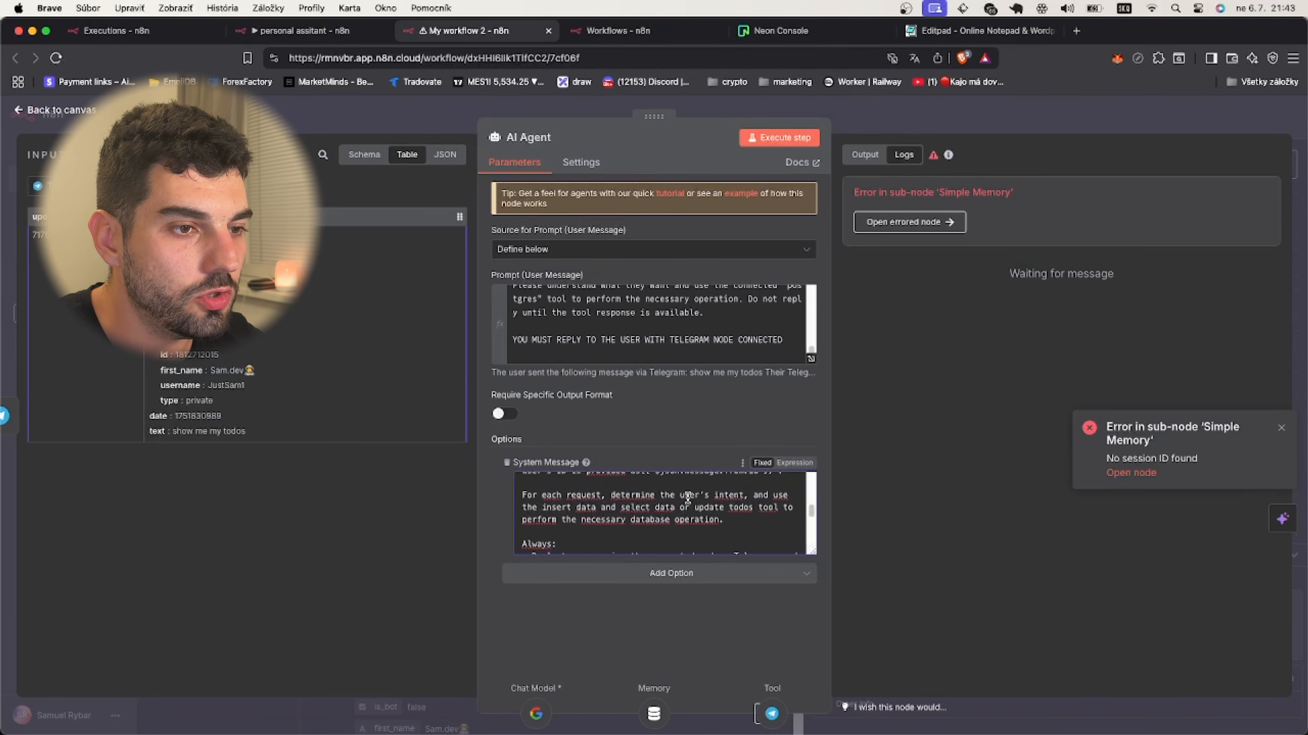
pyautogui.scroll(-5, 688, 497)
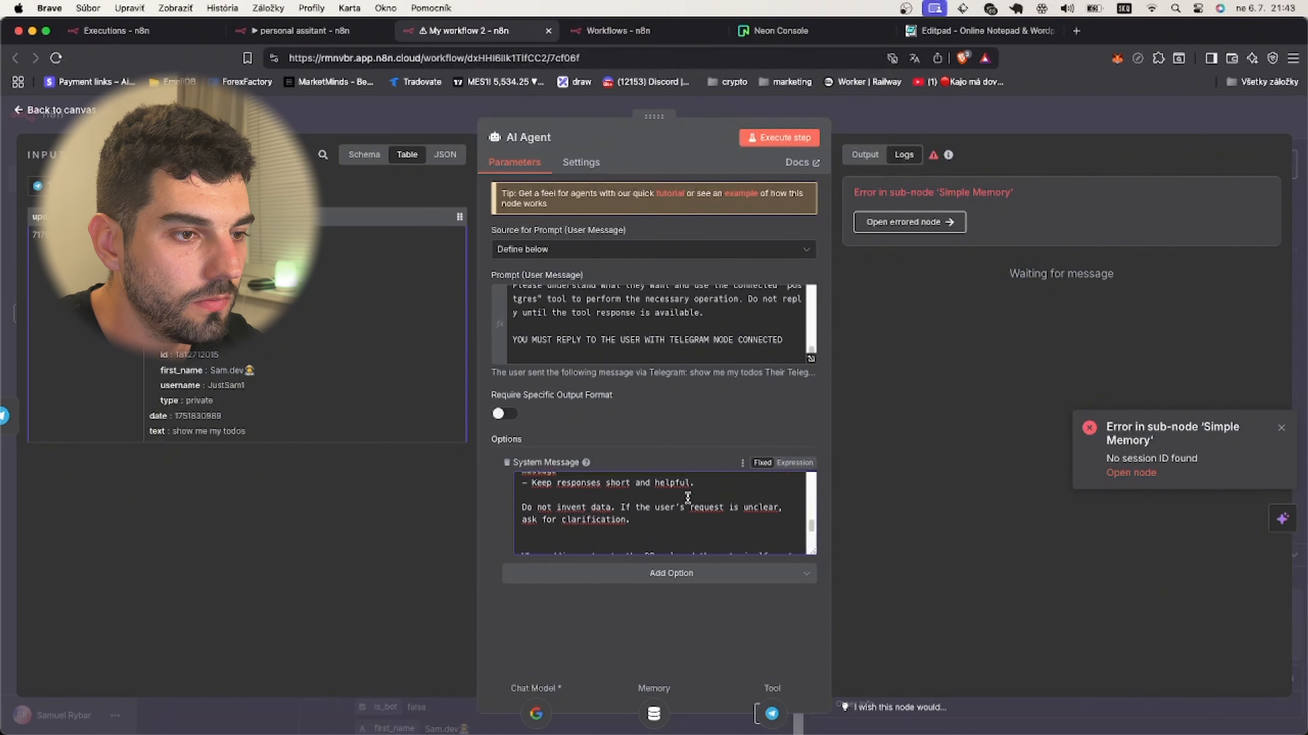
pyautogui.scroll(-2, 688, 496)
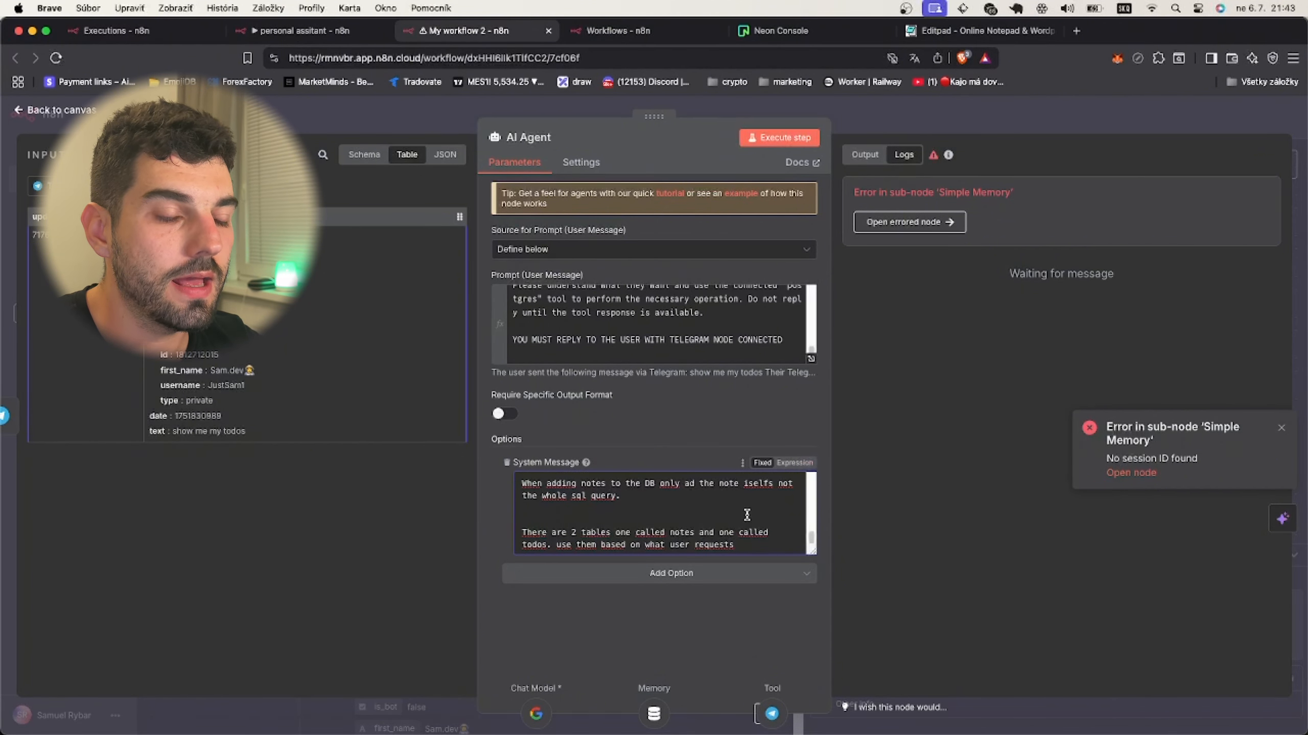
pyautogui.press('Escape')
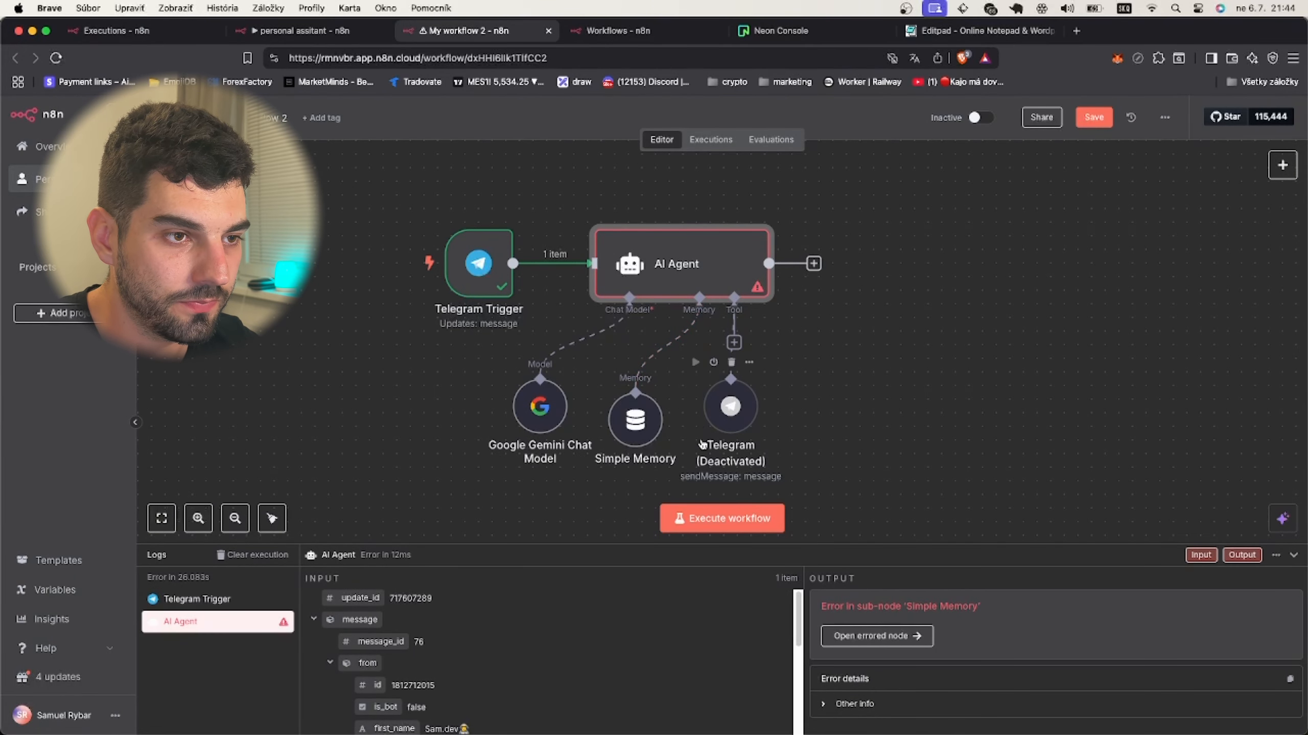
# Set Simple Memory's Session ID to Define below with the key {{ $('Telegram Trigger').item.json.message.from.id }}, save the workflow, and return to the canvas.
pyautogui.doubleClick(626, 415)
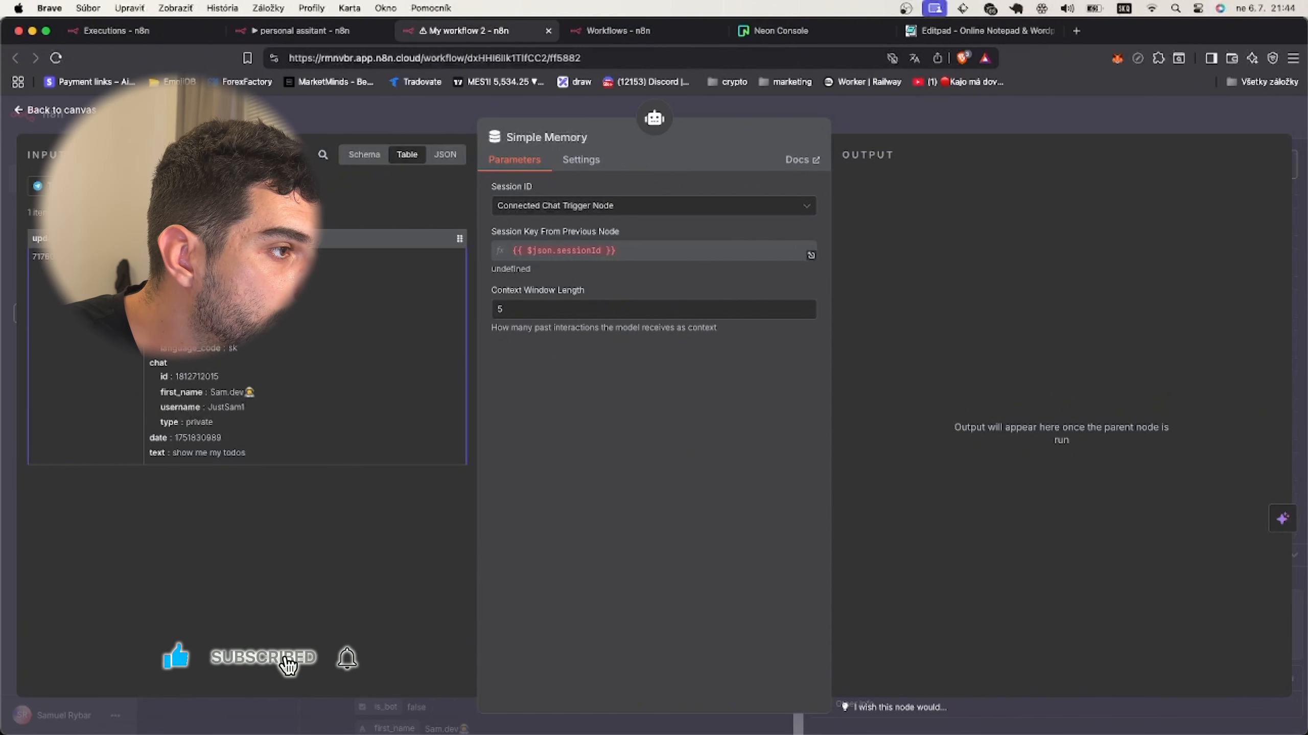
pyautogui.click(592, 208)
pyautogui.click(585, 281)
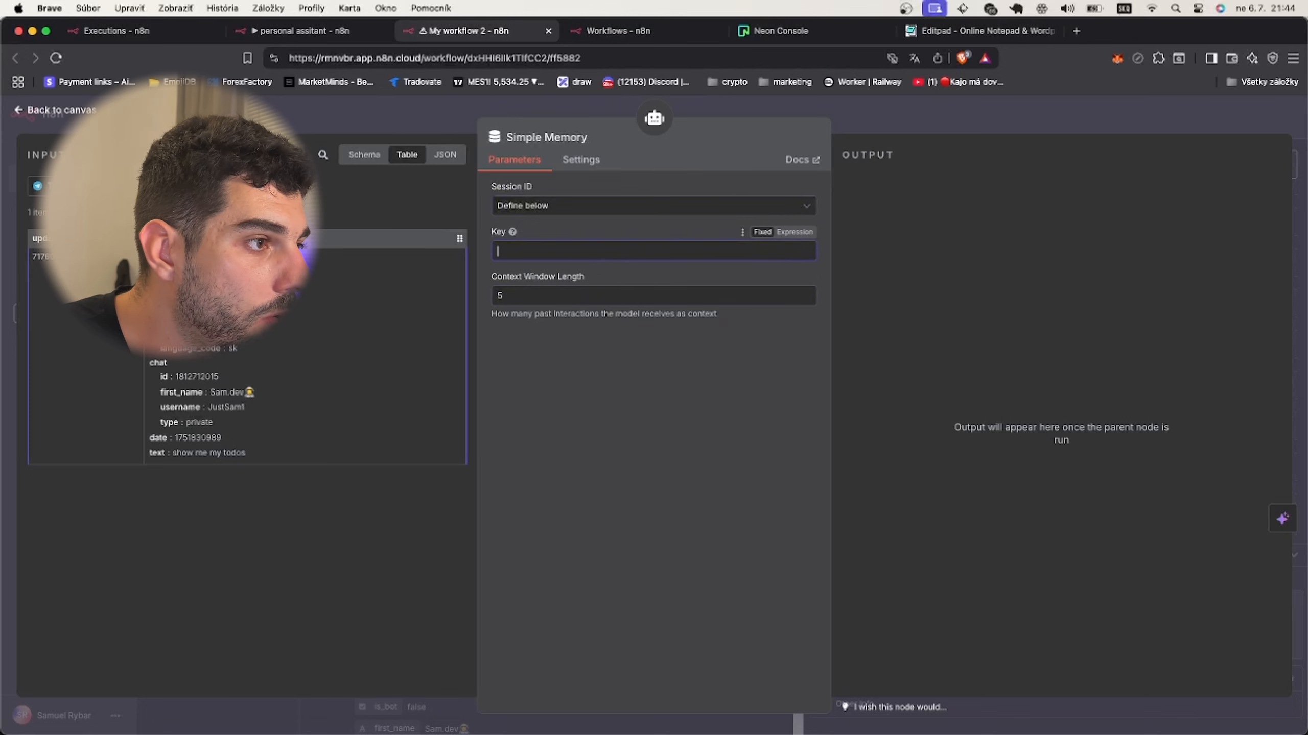
pyautogui.moveTo(165, 289); pyautogui.dragTo(601, 256)
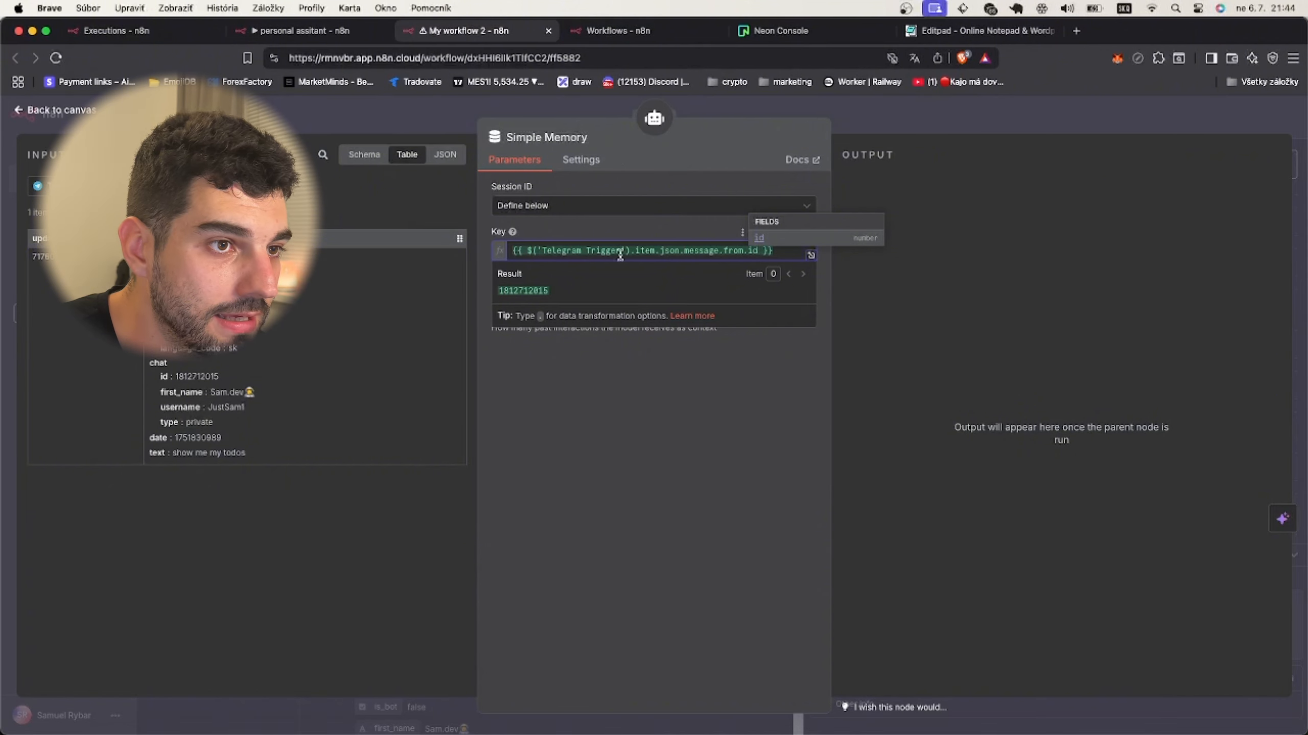
pyautogui.click(588, 400)
pyautogui.hotkey('ctrl', 's')
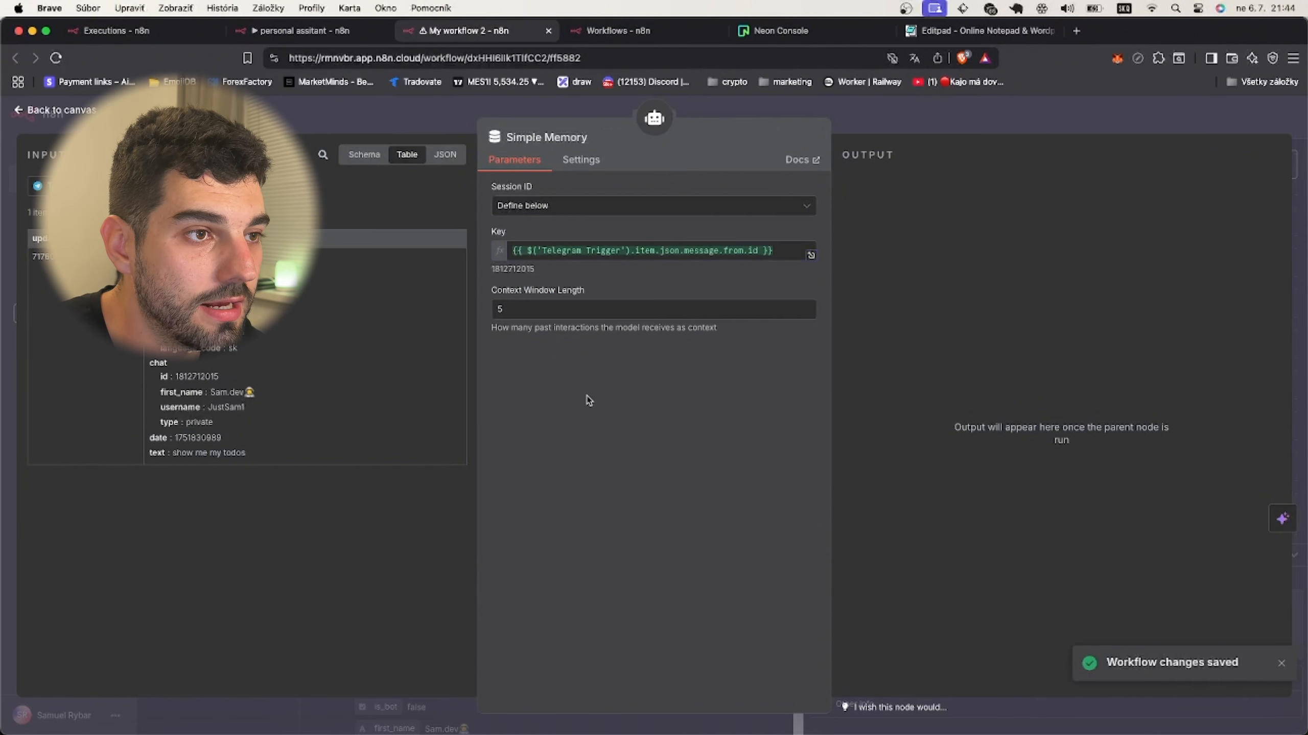
pyautogui.press('Escape')
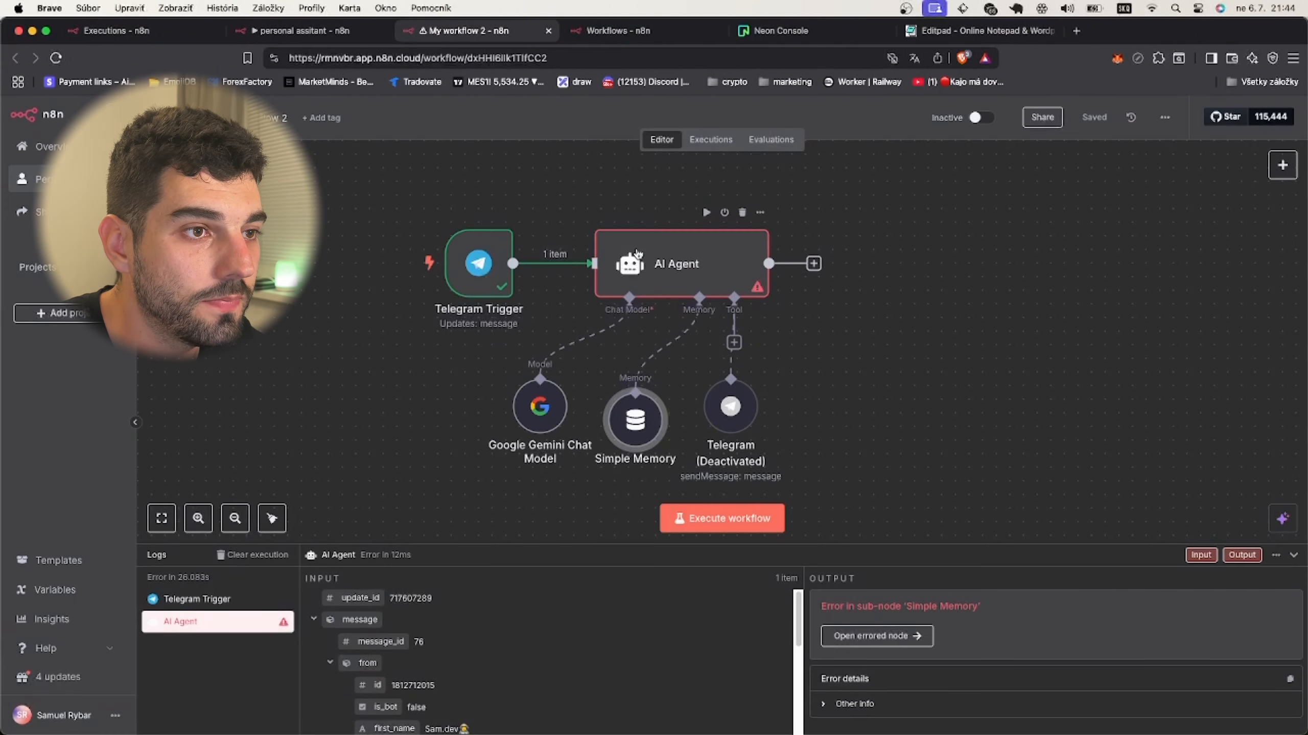
# Run the AI Agent node and inspect its log entries for Simple Memory, Google Gemini Chat Model and Telegram Trigger.
pyautogui.click(706, 213)
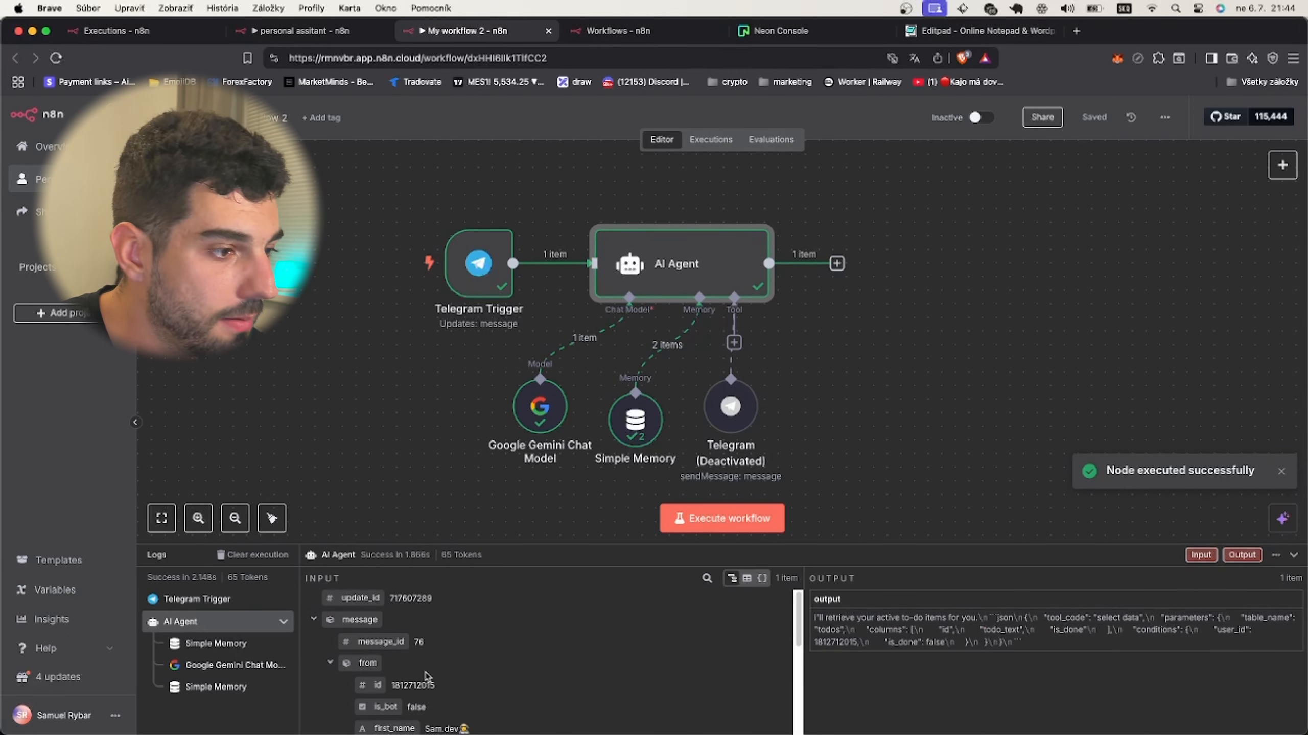
pyautogui.click(229, 665)
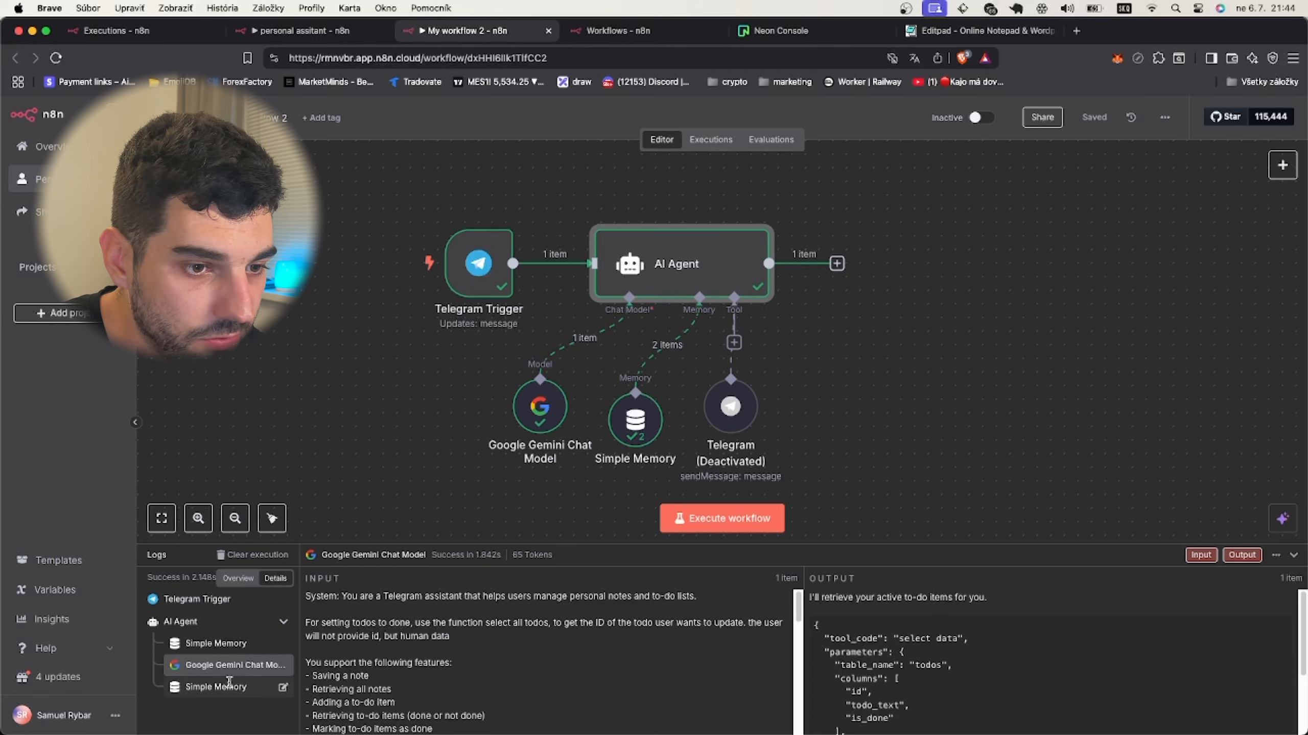
pyautogui.click(229, 685)
pyautogui.click(226, 643)
pyautogui.click(216, 621)
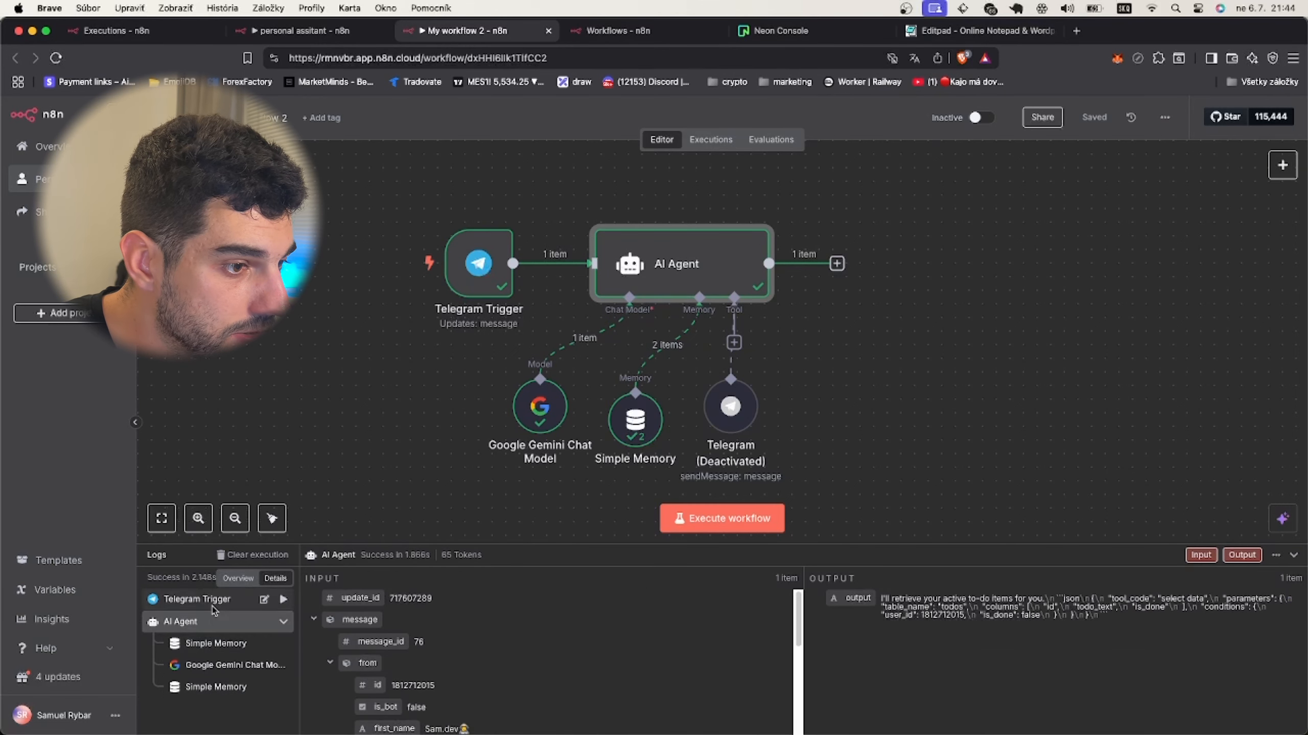
pyautogui.click(213, 606)
# Activate the Telegram tool, set Chat ID to {{ $('Telegram Trigger').item.json.message.chat.id }}, let the model define Text, and return to the canvas.
pyautogui.moveTo(733, 416); pyautogui.dragTo(799, 407)
pyautogui.click(782, 363)
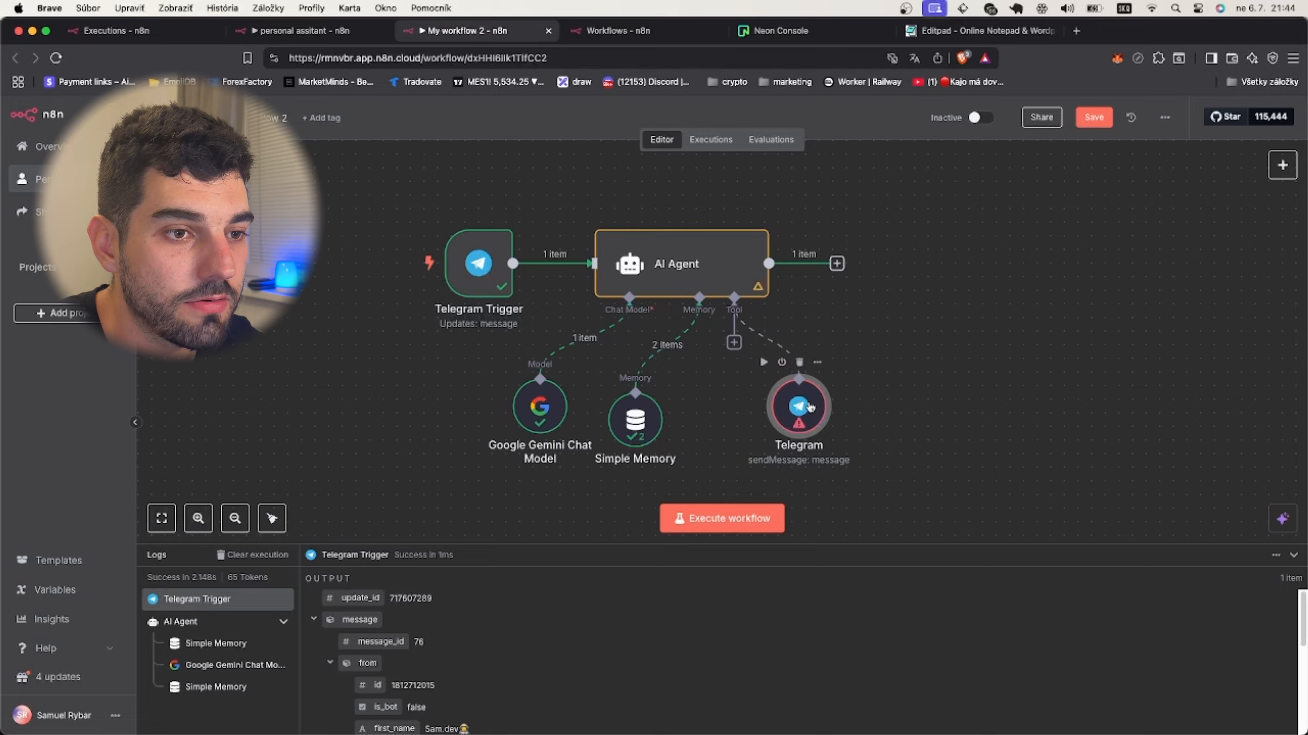
pyautogui.doubleClick(809, 407)
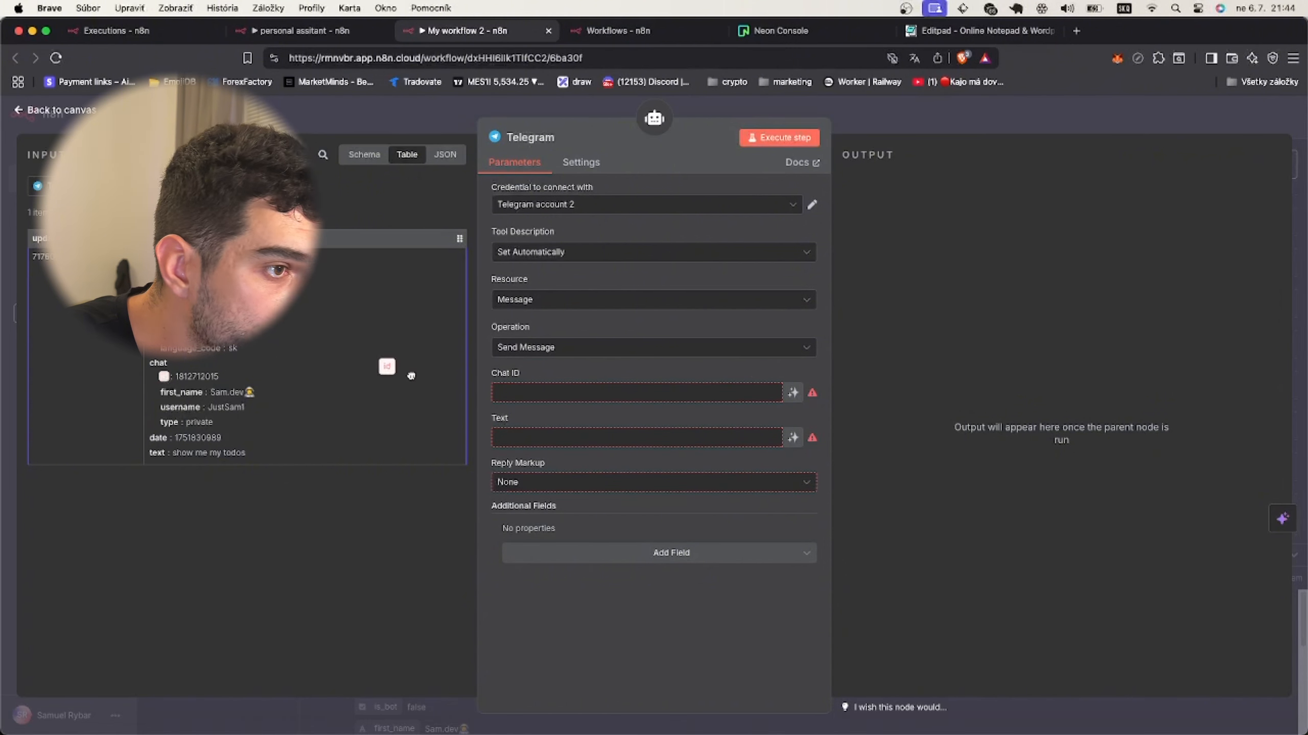
pyautogui.moveTo(411, 376); pyautogui.dragTo(532, 396)
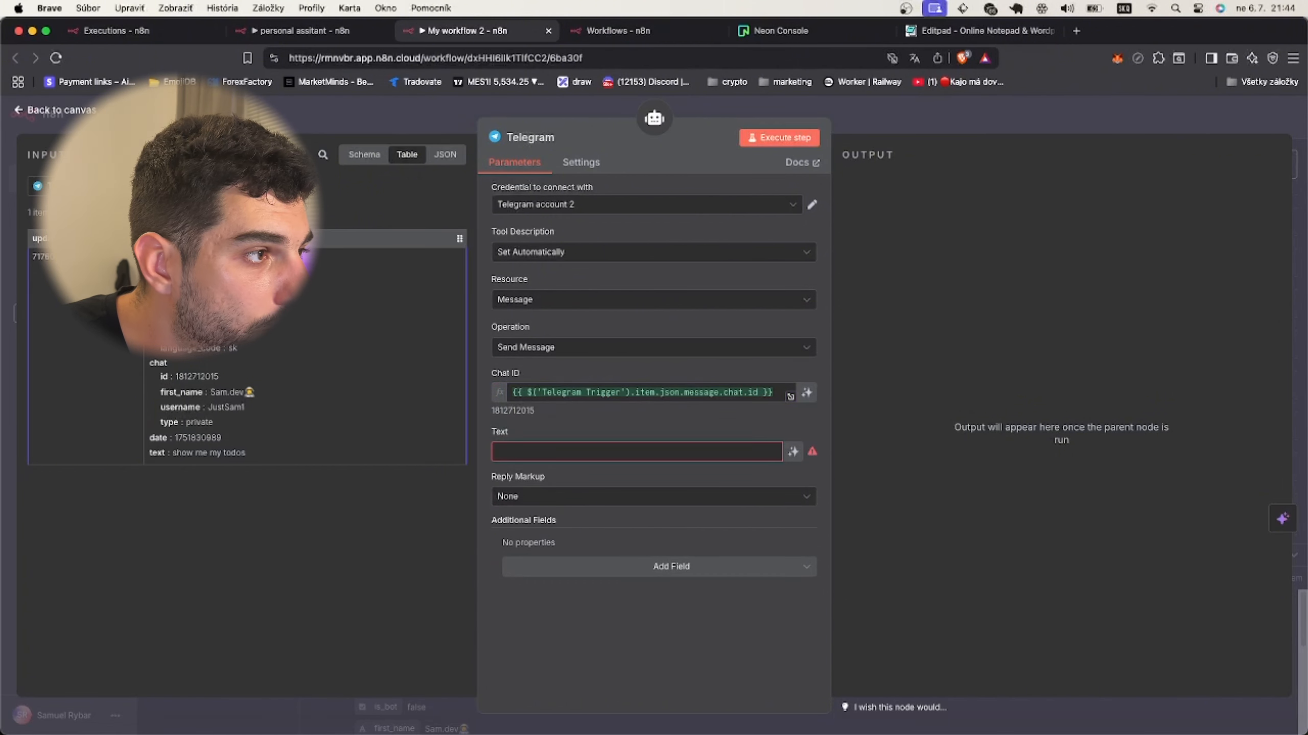
pyautogui.click(793, 451)
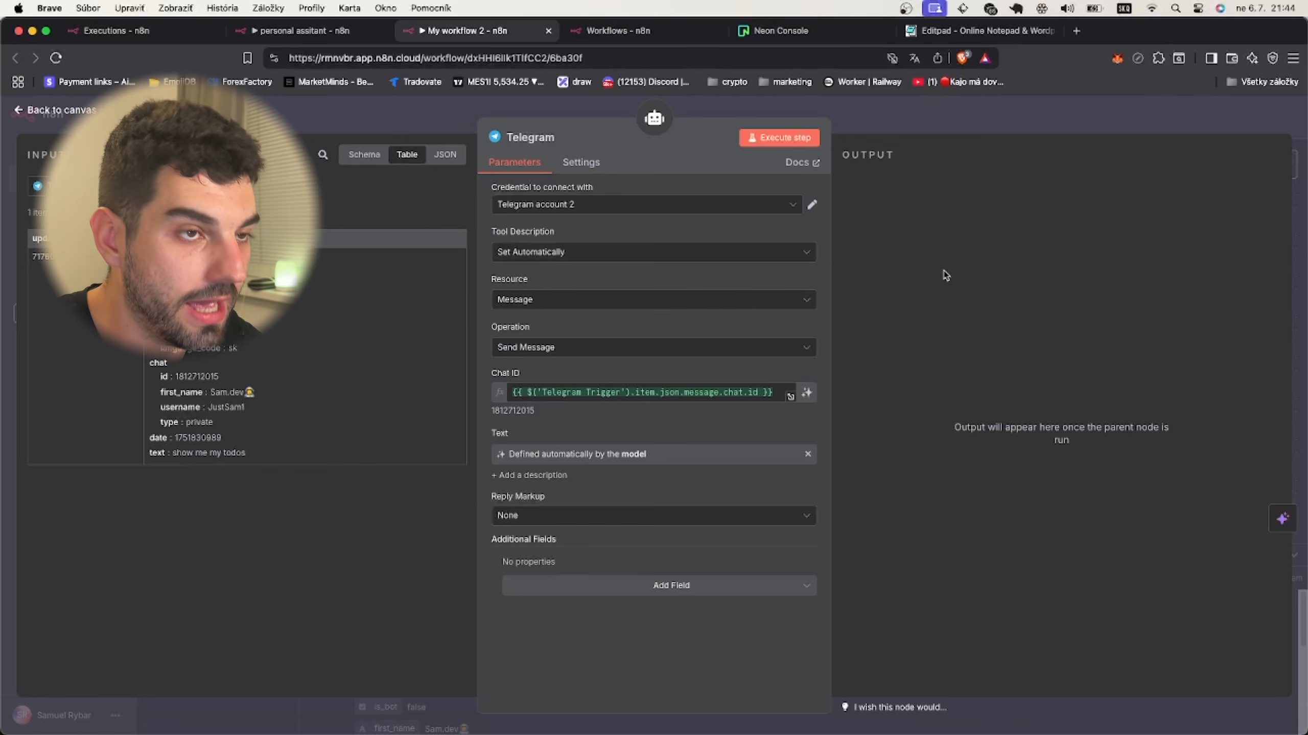
pyautogui.press('Escape')
# Run the AI Agent again, shift the Telegram tool node closer to Simple Memory, and save the workflow.
pyautogui.click(708, 211)
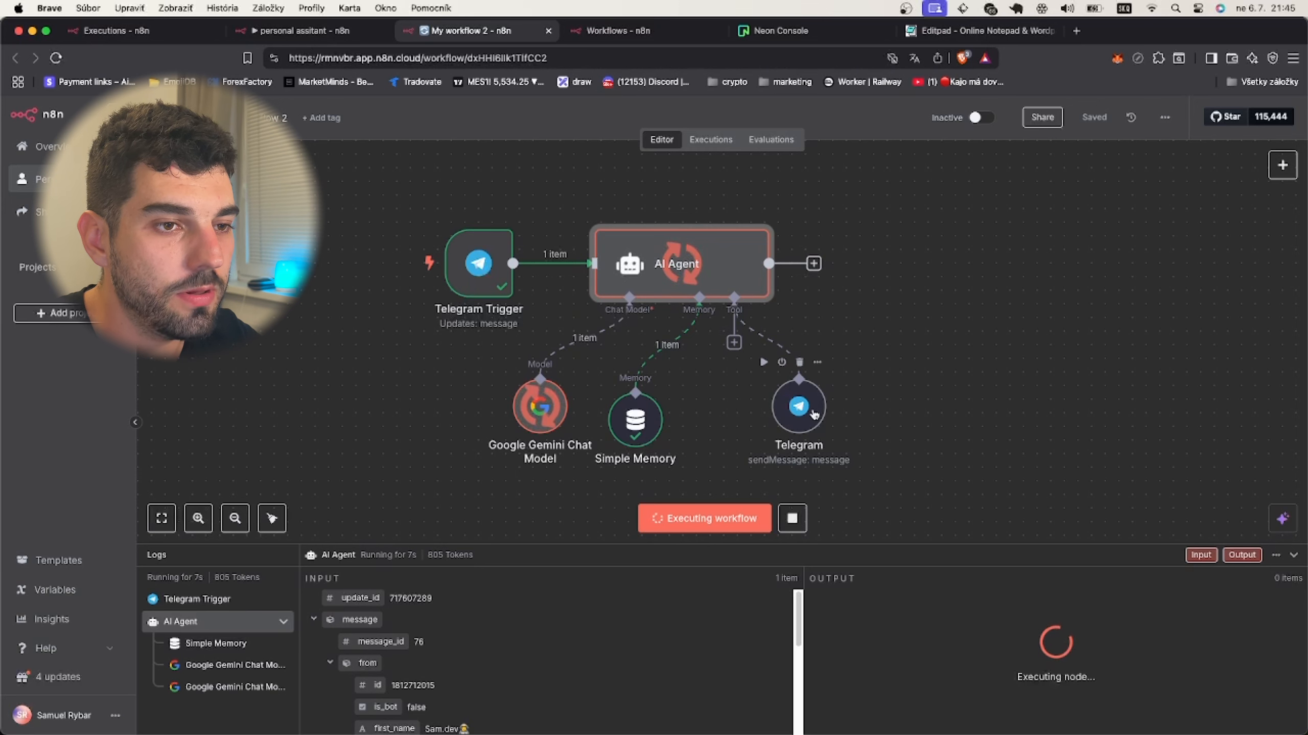
pyautogui.moveTo(752, 425)
pyautogui.mouseDown()
pyautogui.moveTo(767, 432)
pyautogui.moveTo(763, 404)
pyautogui.moveTo(764, 418)
pyautogui.mouseUp()
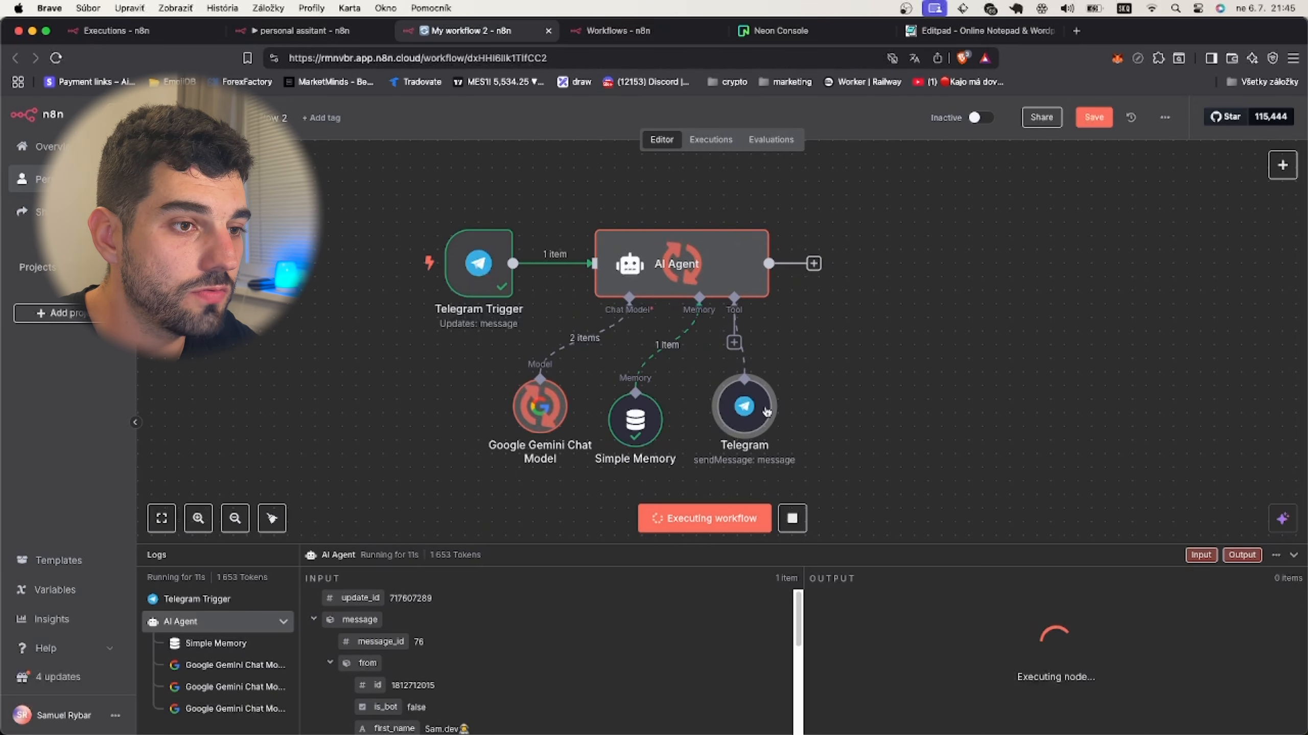
pyautogui.press('super+s')
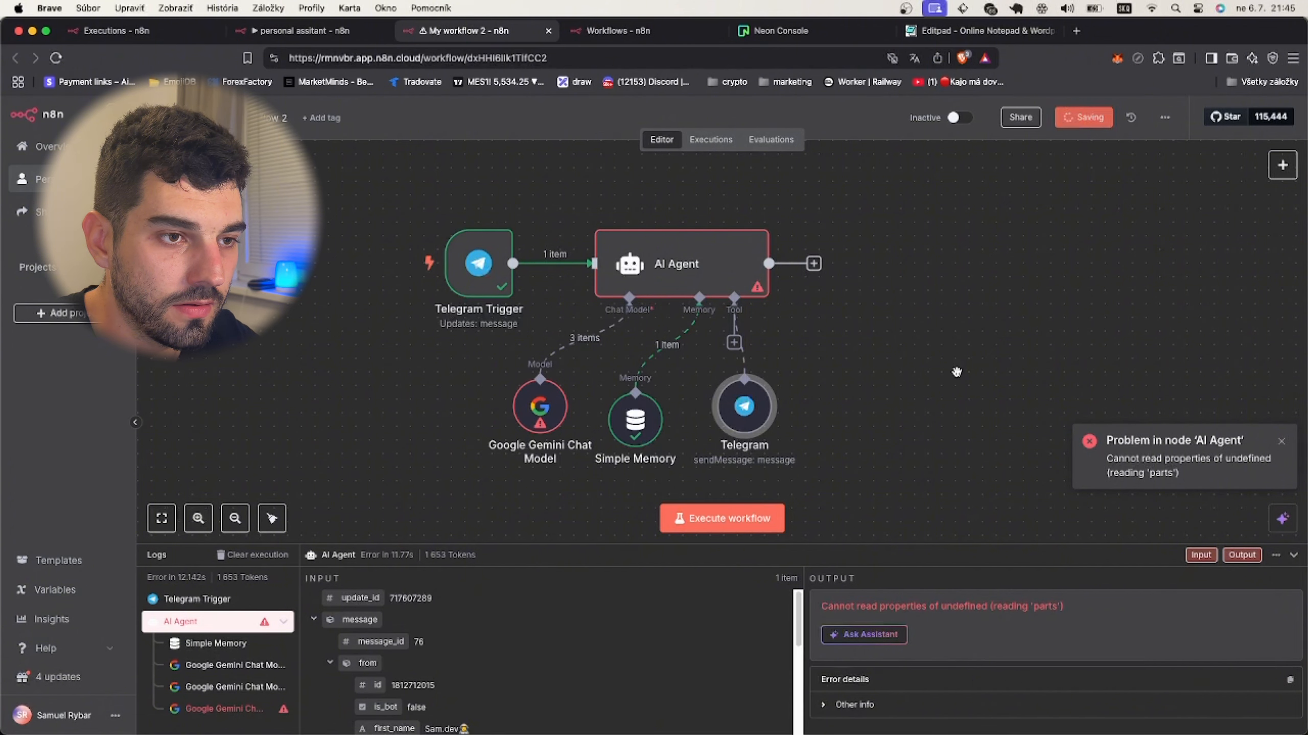
# Examine the failed Google Gemini Chat Model log entry, including its input prompt and the other info under the error details.
pyautogui.scroll(-4, 396, 653)
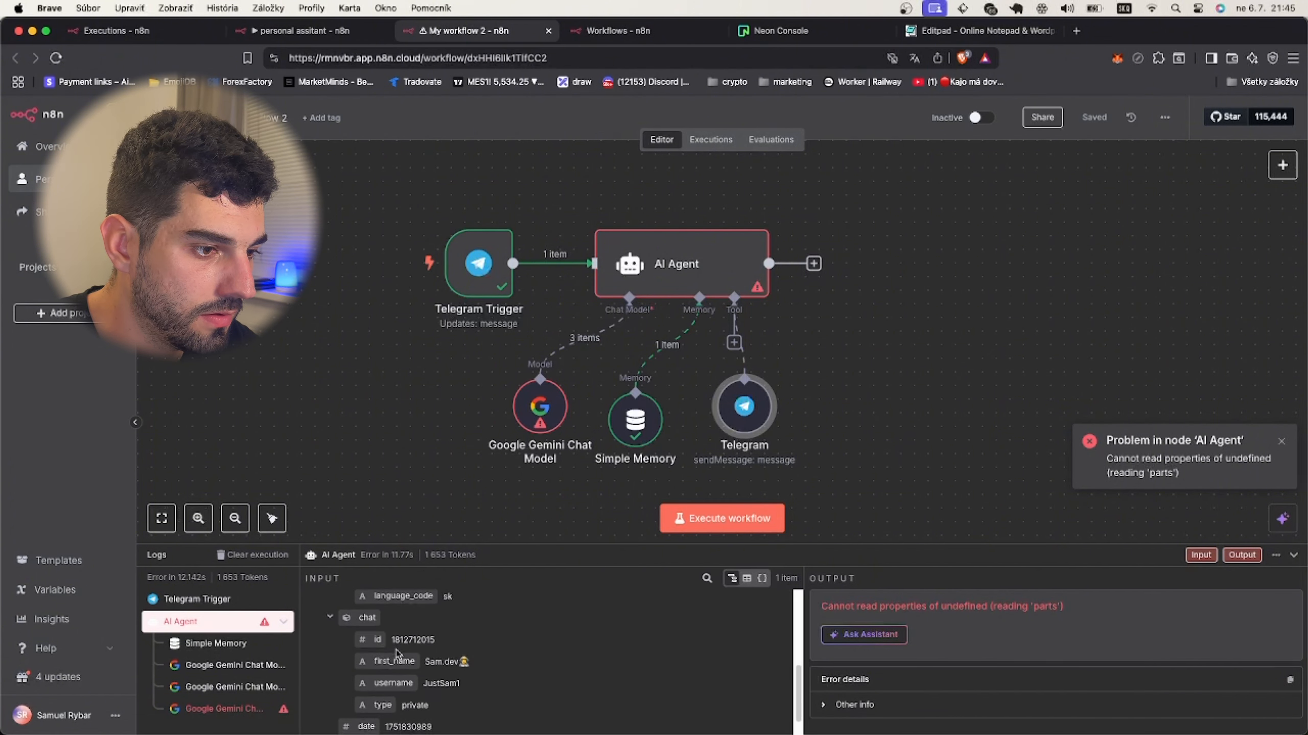
pyautogui.click(221, 709)
pyautogui.scroll(-1, 517, 633)
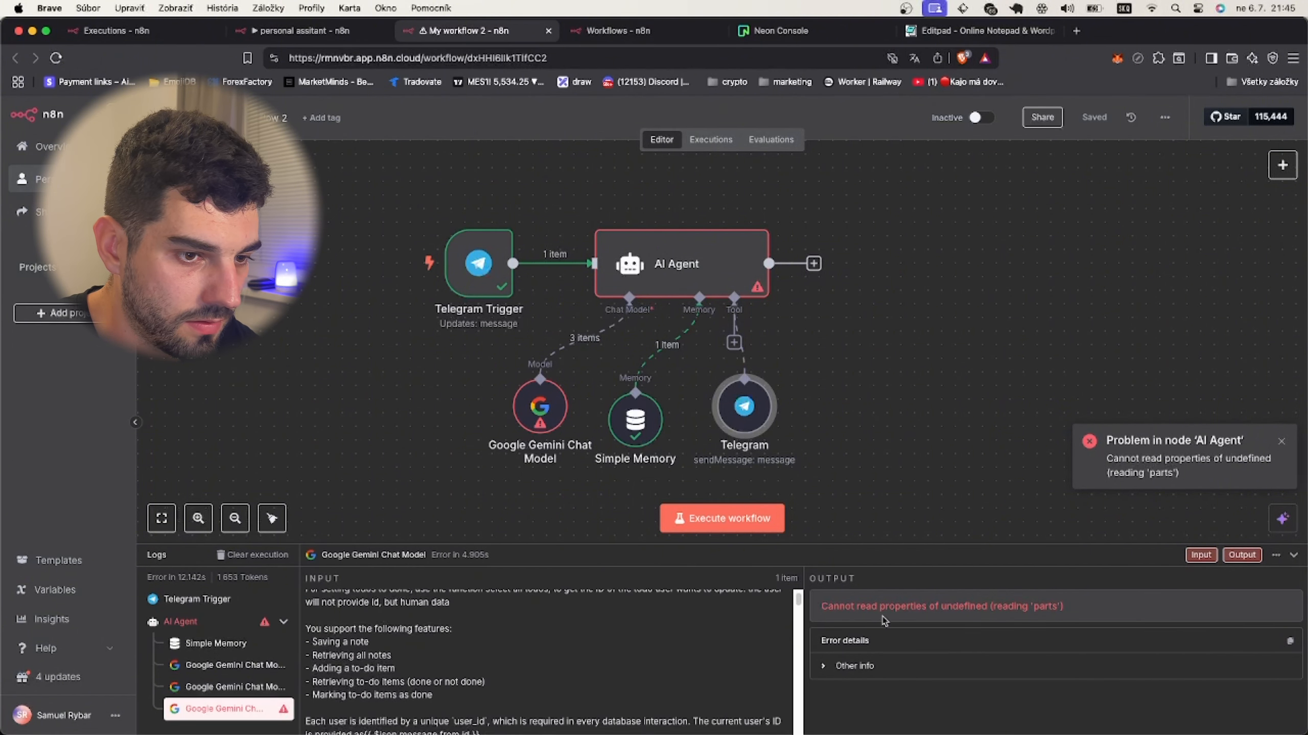
pyautogui.click(824, 665)
pyautogui.scroll(-1, 823, 666)
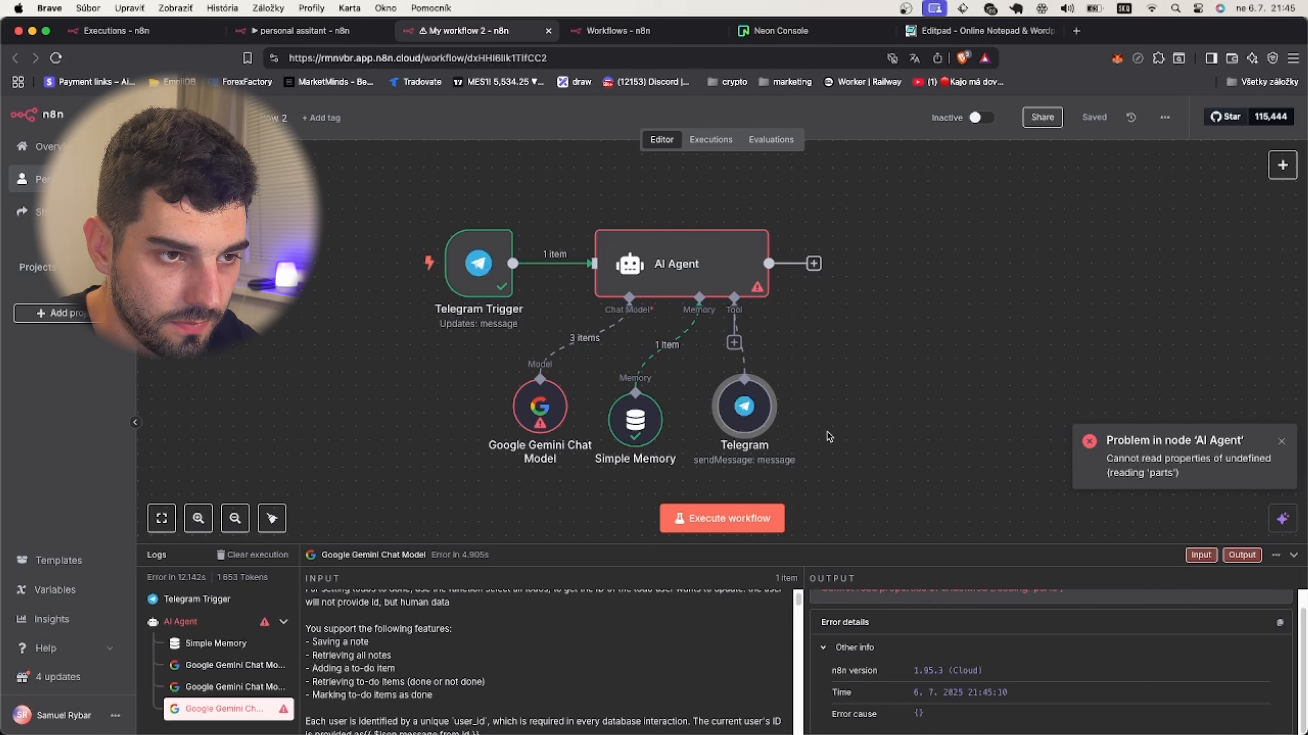
pyautogui.click(828, 413)
# Execute the workflow from the Telegram Trigger to test the bot with a new message.
pyautogui.hscroll(1, 826, 412)
pyautogui.click(431, 235)
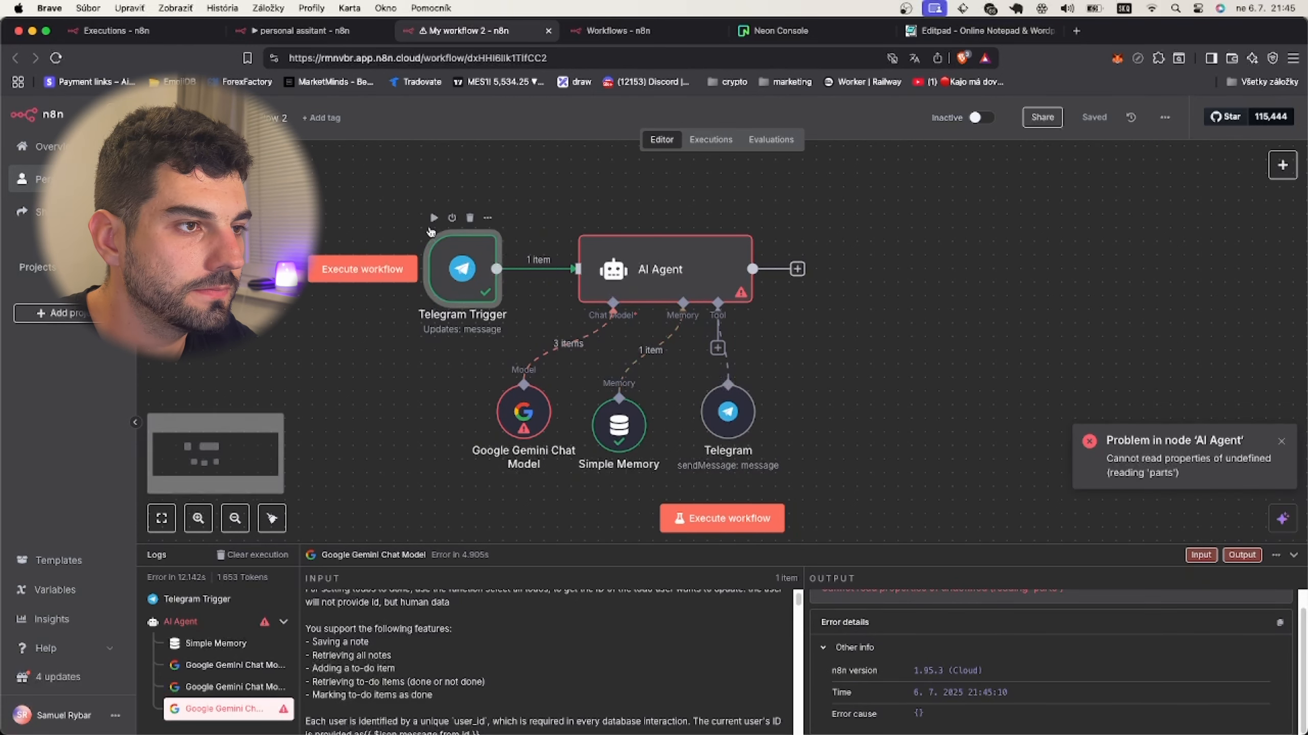
pyautogui.click(432, 218)
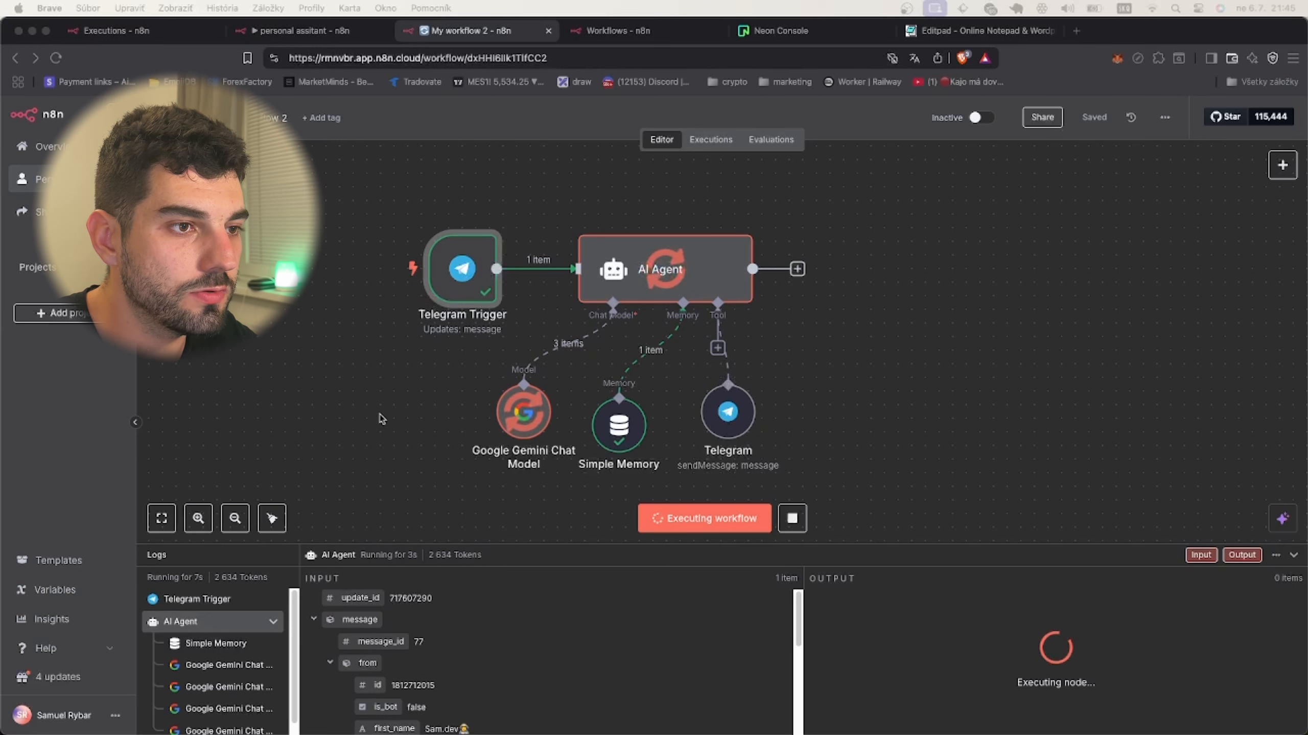
# Inspect the Google Gemini Chat Model entries in the running execution's log and stop the execution.
pyautogui.scroll(-1, 197, 634)
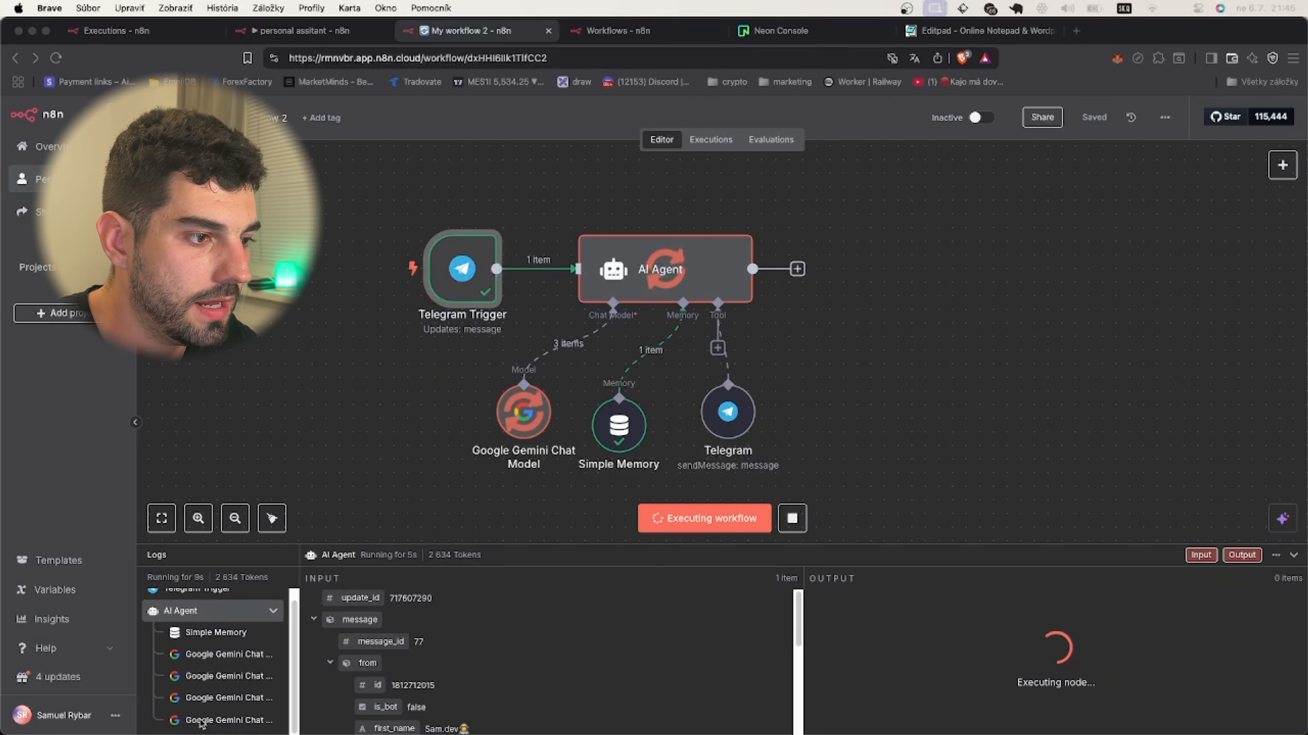
pyautogui.click(216, 671)
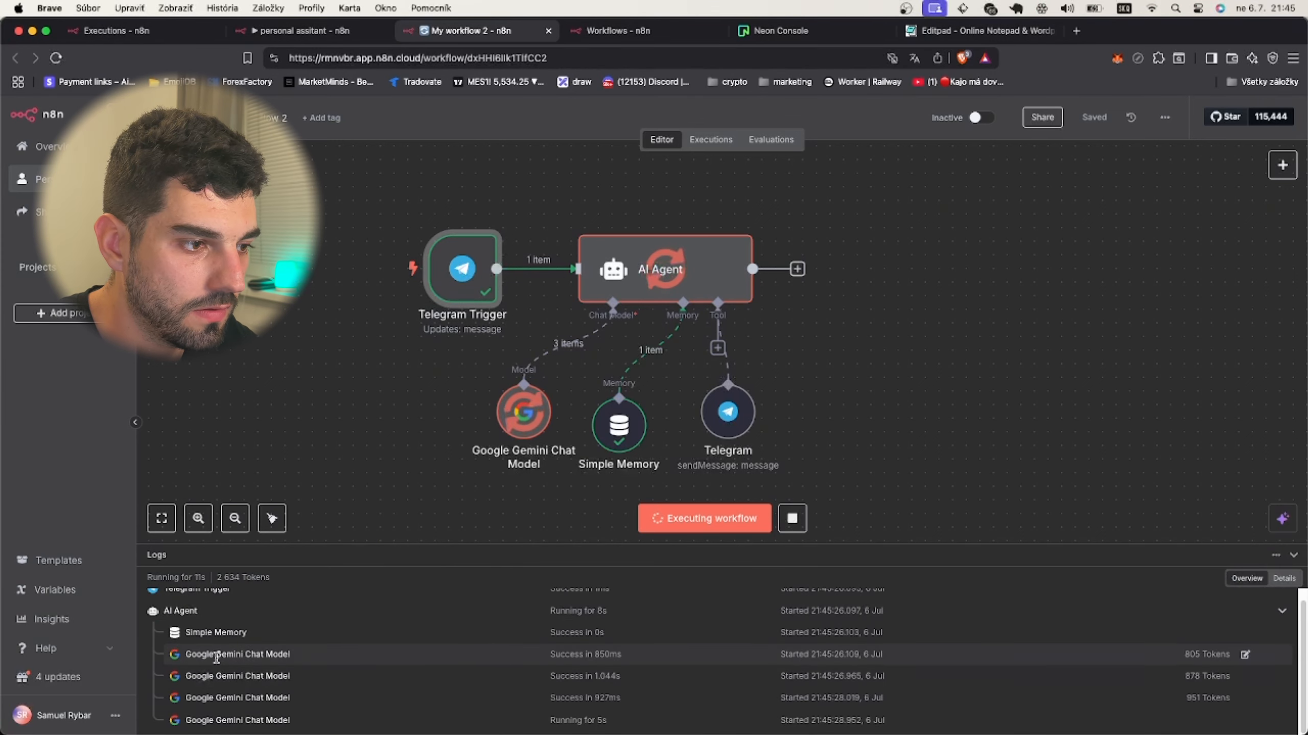
pyautogui.click(214, 698)
pyautogui.click(212, 714)
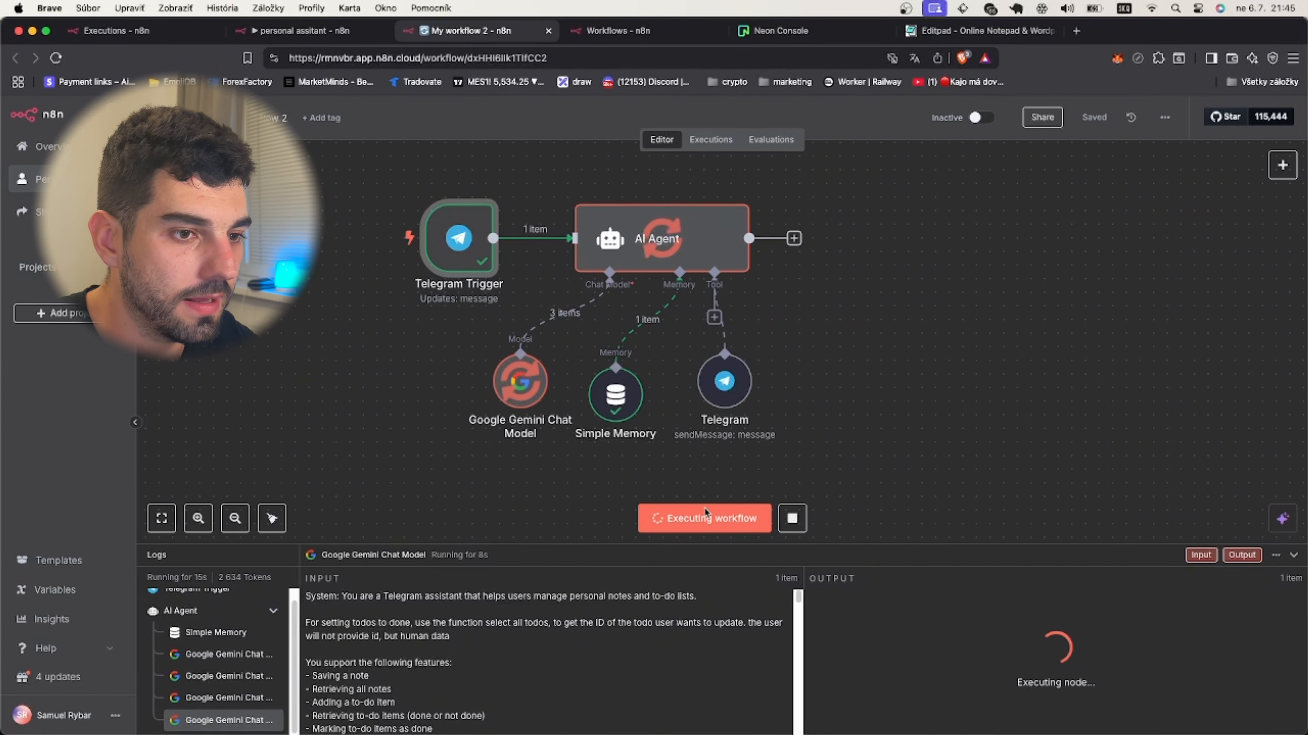
pyautogui.click(792, 518)
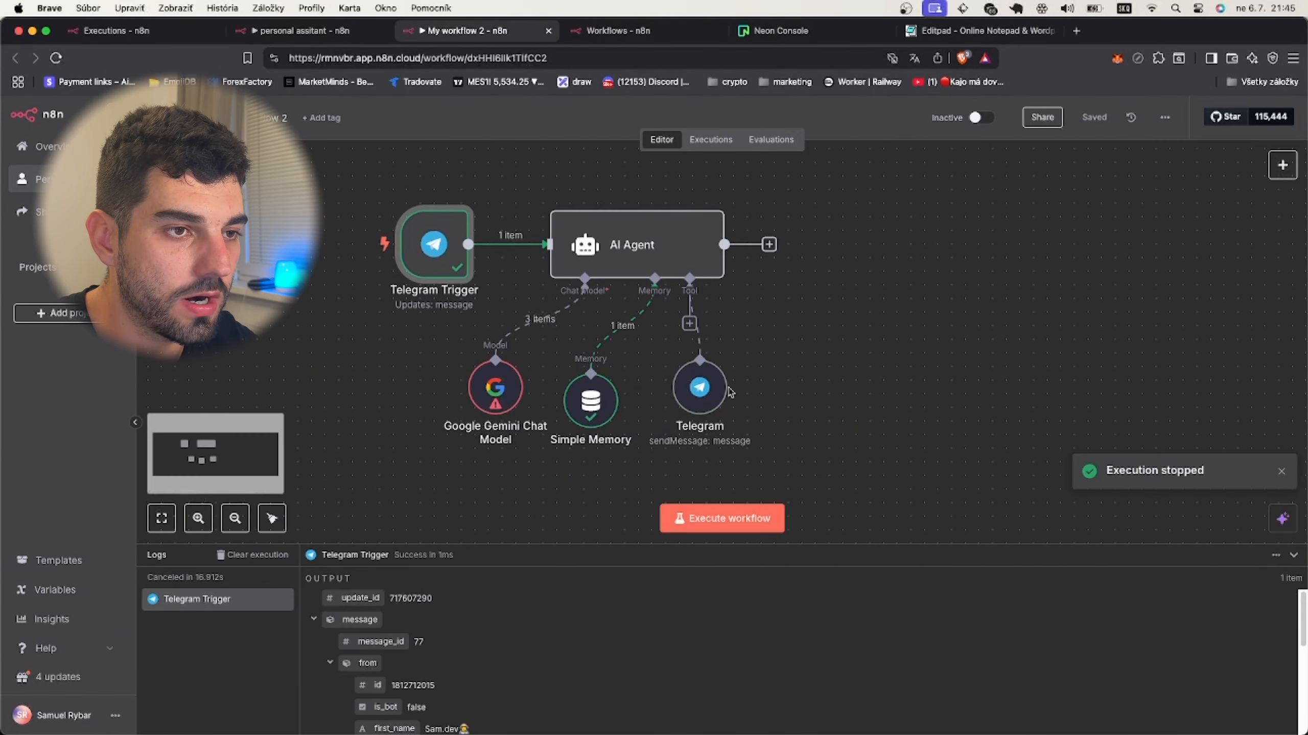
# Reposition the Telegram tool node, add a Postgres Tool to the AI Agent's tools, and return to the canvas.
pyautogui.moveTo(699, 387); pyautogui.dragTo(686, 401)
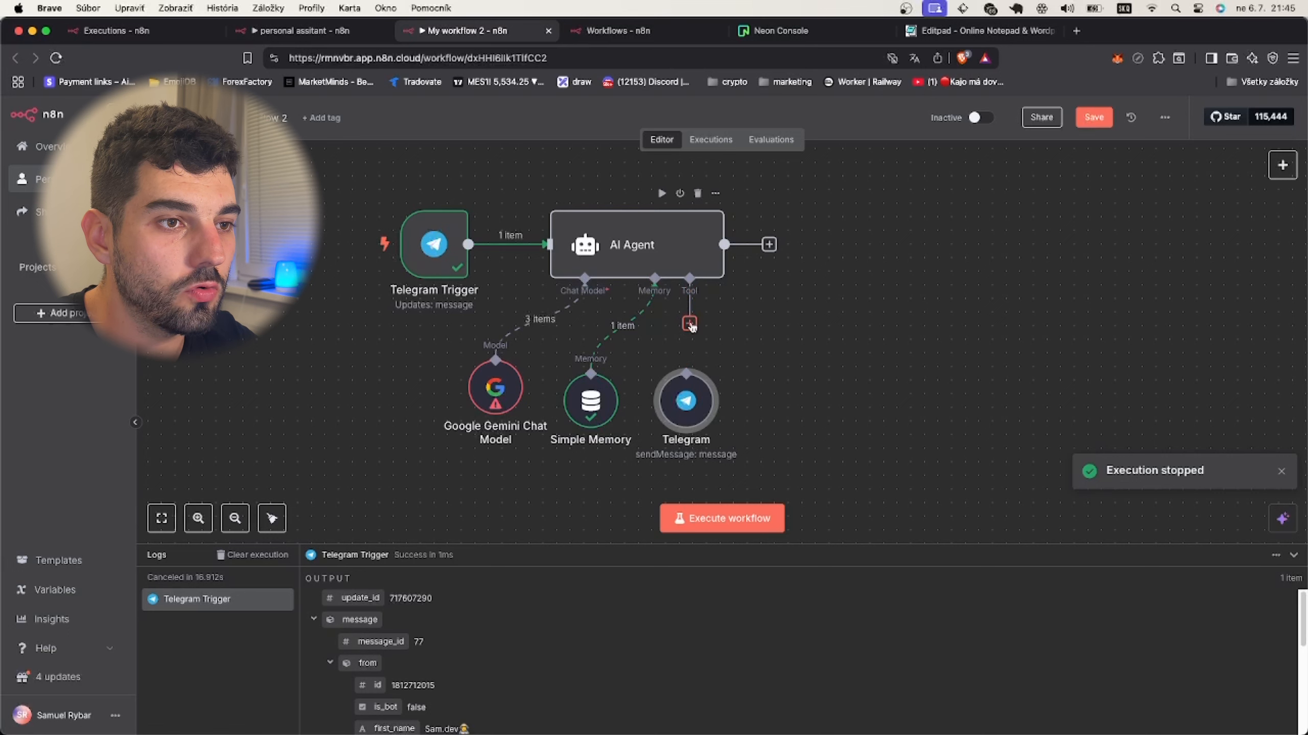
pyautogui.moveTo(690, 292); pyautogui.dragTo(756, 416)
pyautogui.click(689, 323)
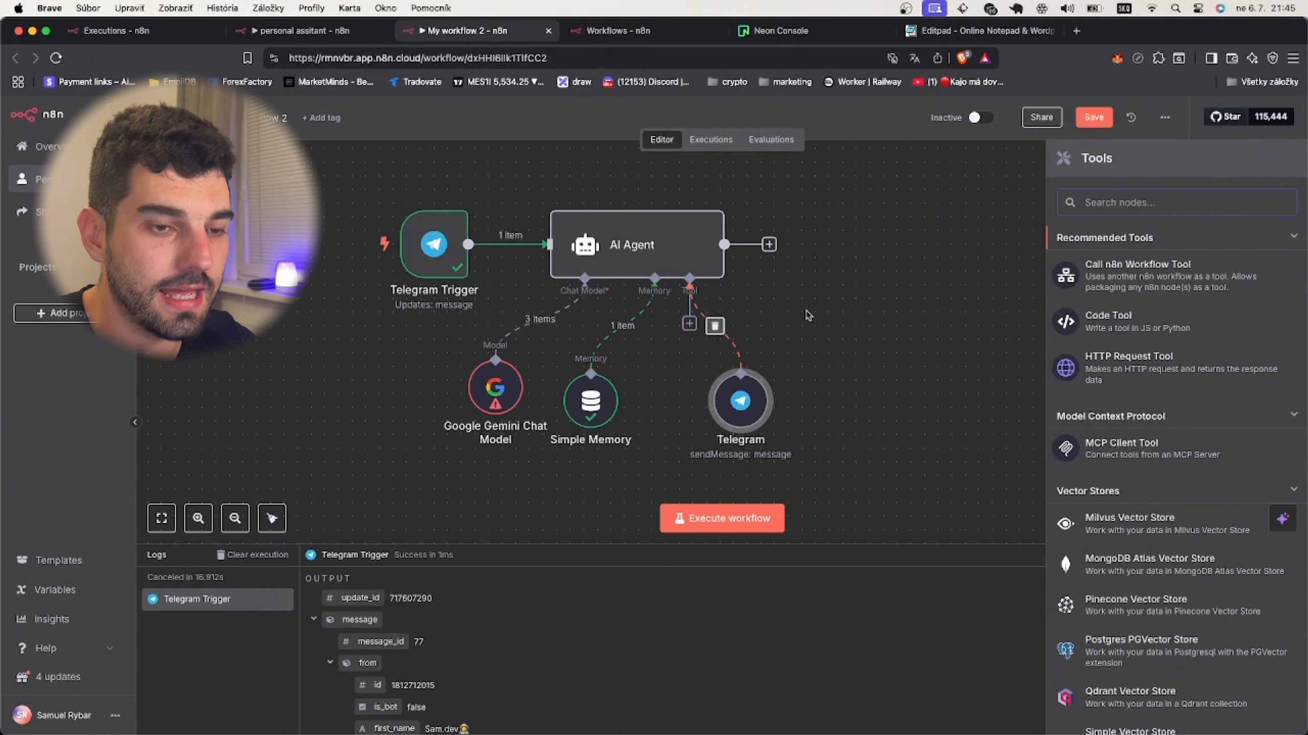
pyautogui.write('postgre')
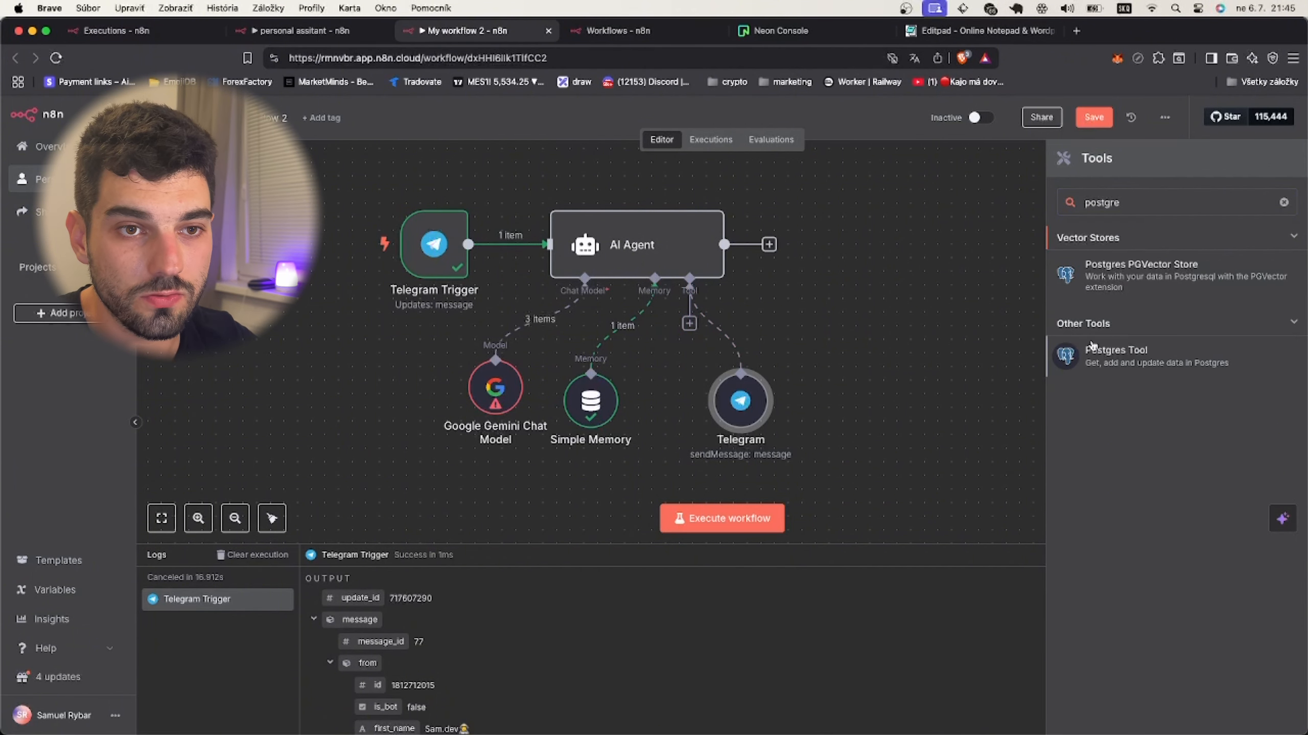
pyautogui.click(1093, 346)
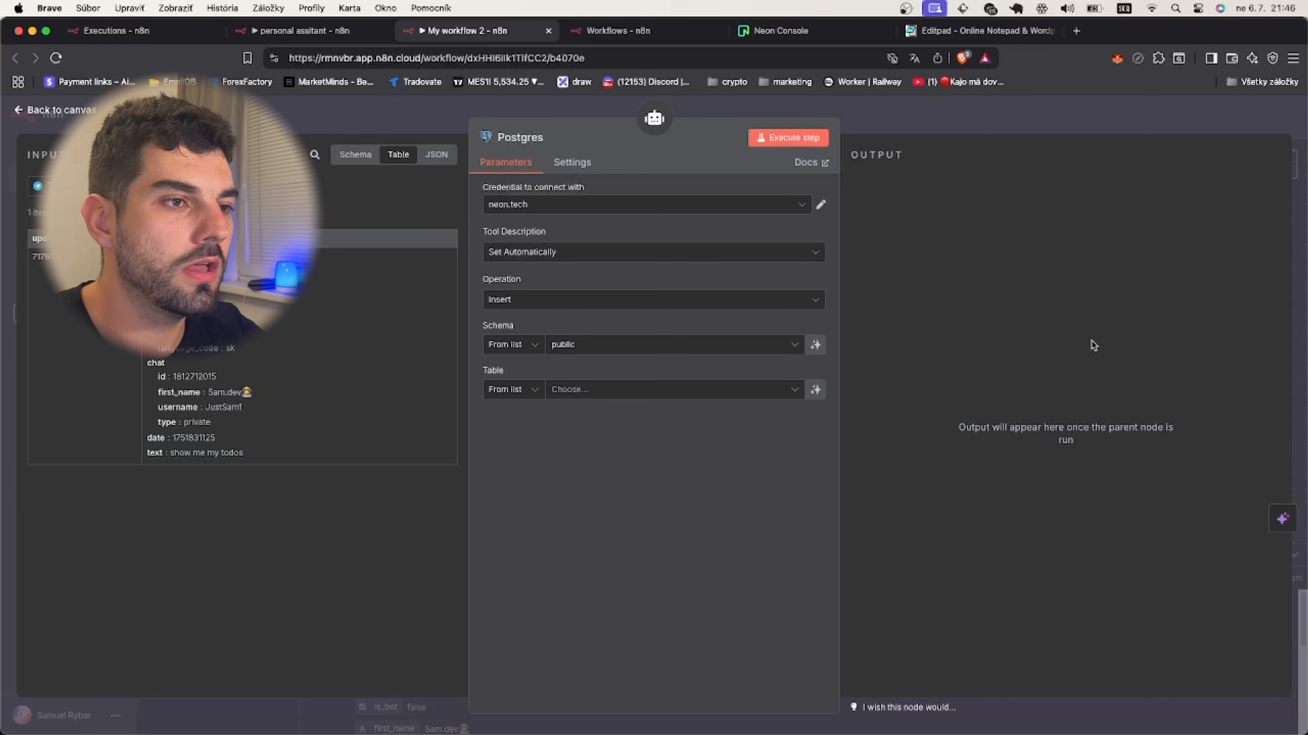
pyautogui.press('Escape')
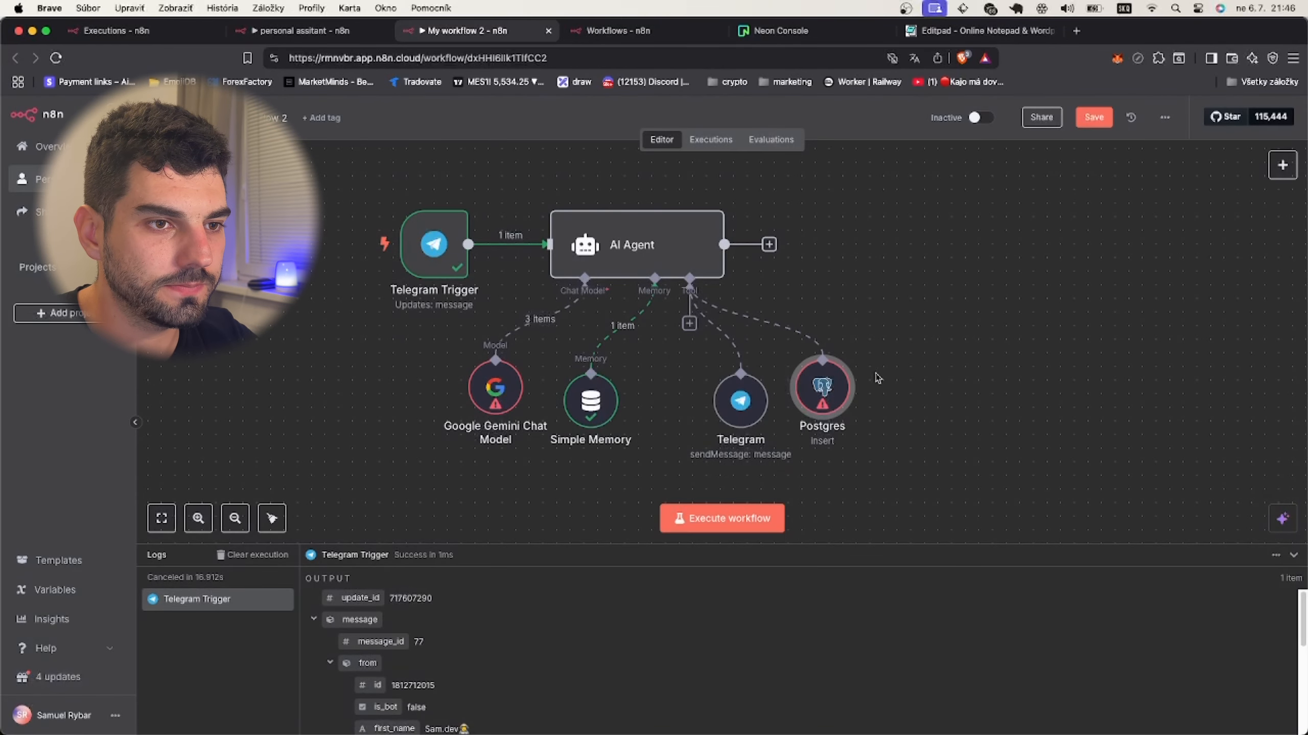
# Arrange the Telegram and Postgres tool nodes so that Postgres sits apart, to the upper right of Telegram.
pyautogui.moveTo(825, 386); pyautogui.dragTo(924, 392)
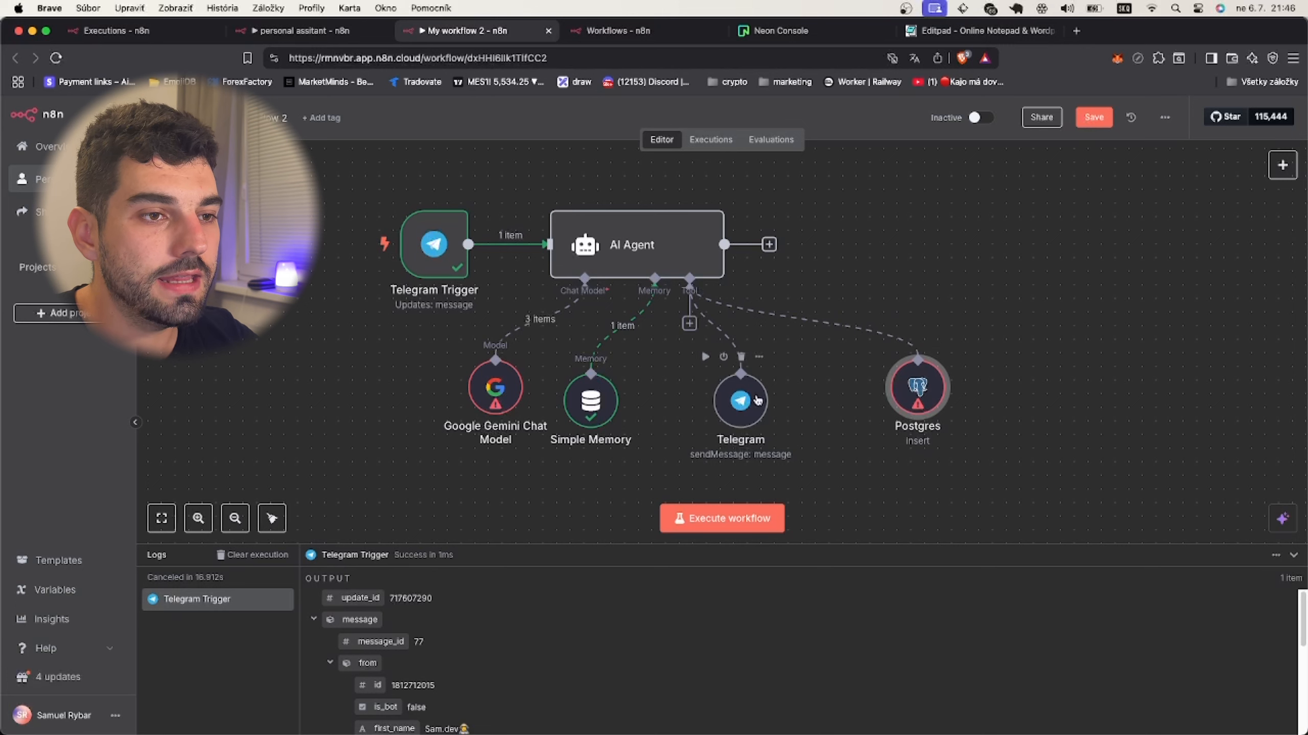
pyautogui.moveTo(741, 401)
pyautogui.mouseDown()
pyautogui.moveTo(702, 400)
pyautogui.moveTo(726, 387)
pyautogui.mouseUp()
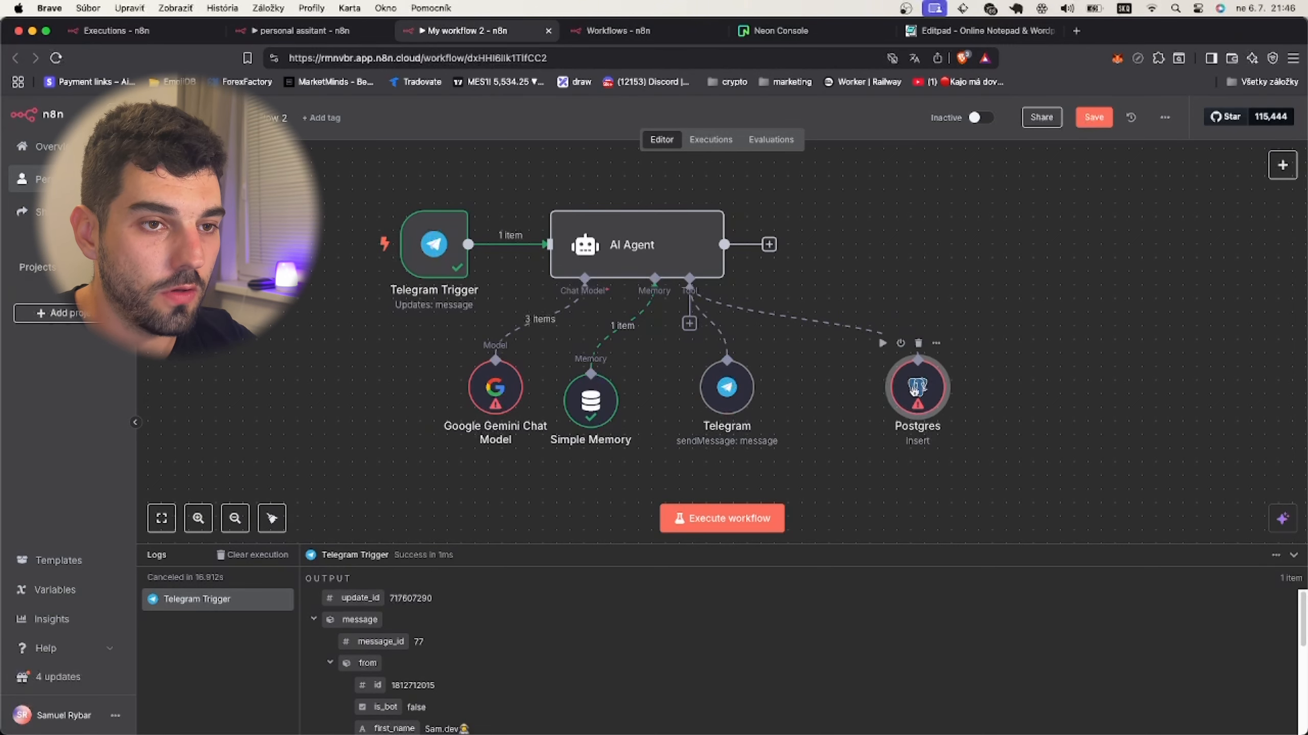
pyautogui.moveTo(907, 385); pyautogui.dragTo(865, 358)
pyautogui.scroll(-2, 883, 365)
pyautogui.hscroll(2, 883, 364)
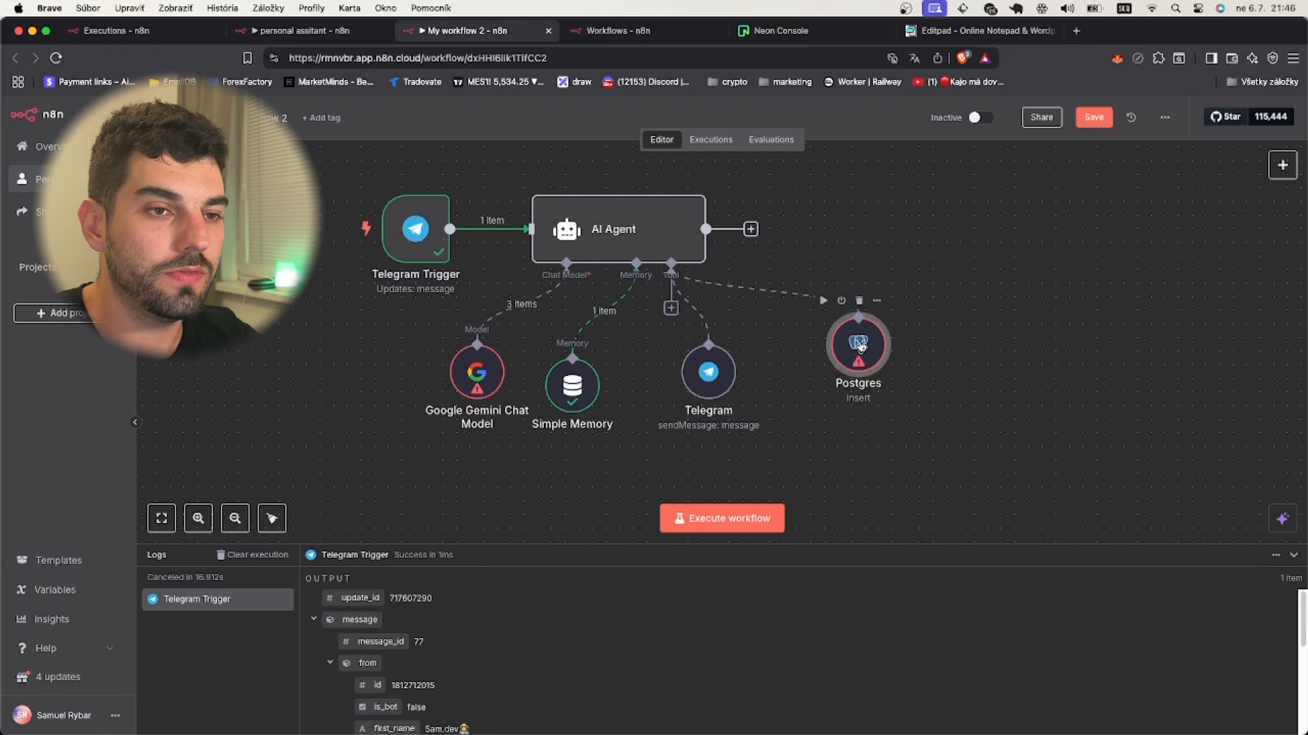
pyautogui.moveTo(859, 347); pyautogui.dragTo(833, 320)
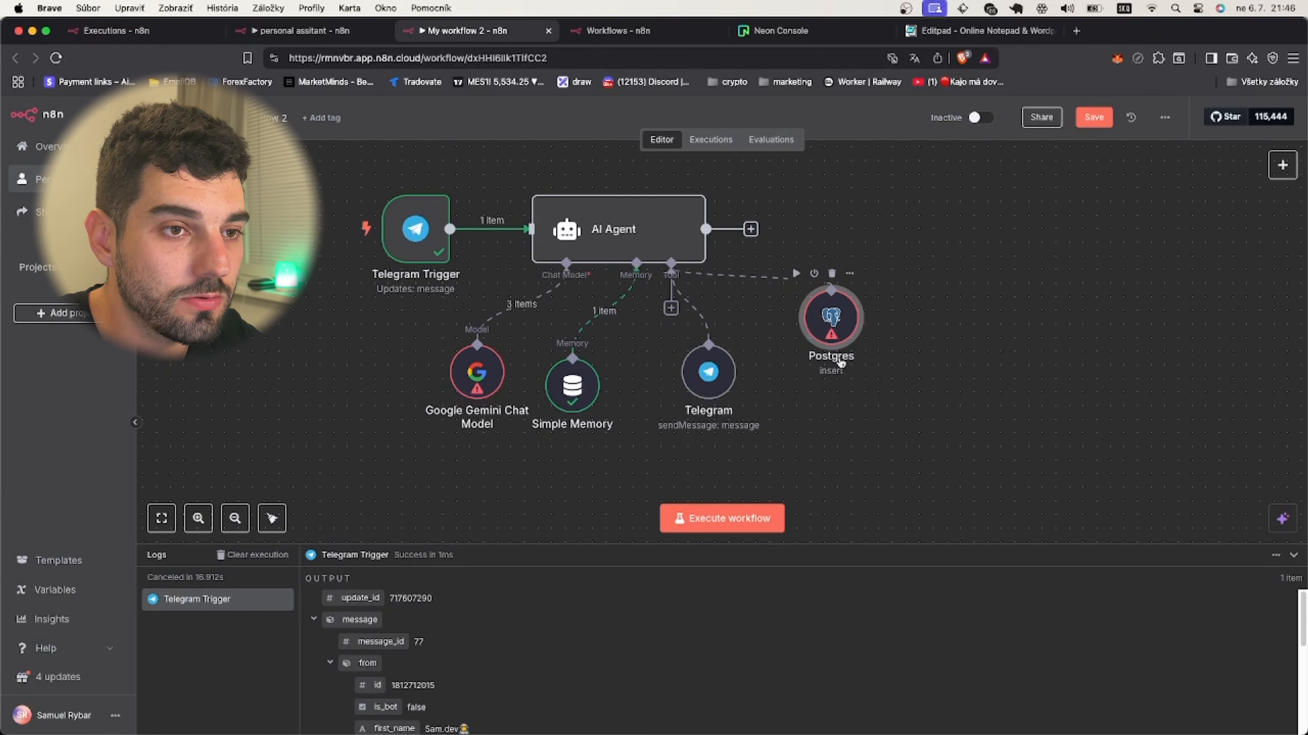
# Rename the Postgres tool node to "insert notes" and save the workflow.
pyautogui.doubleClick(841, 362)
pyautogui.click(534, 144)
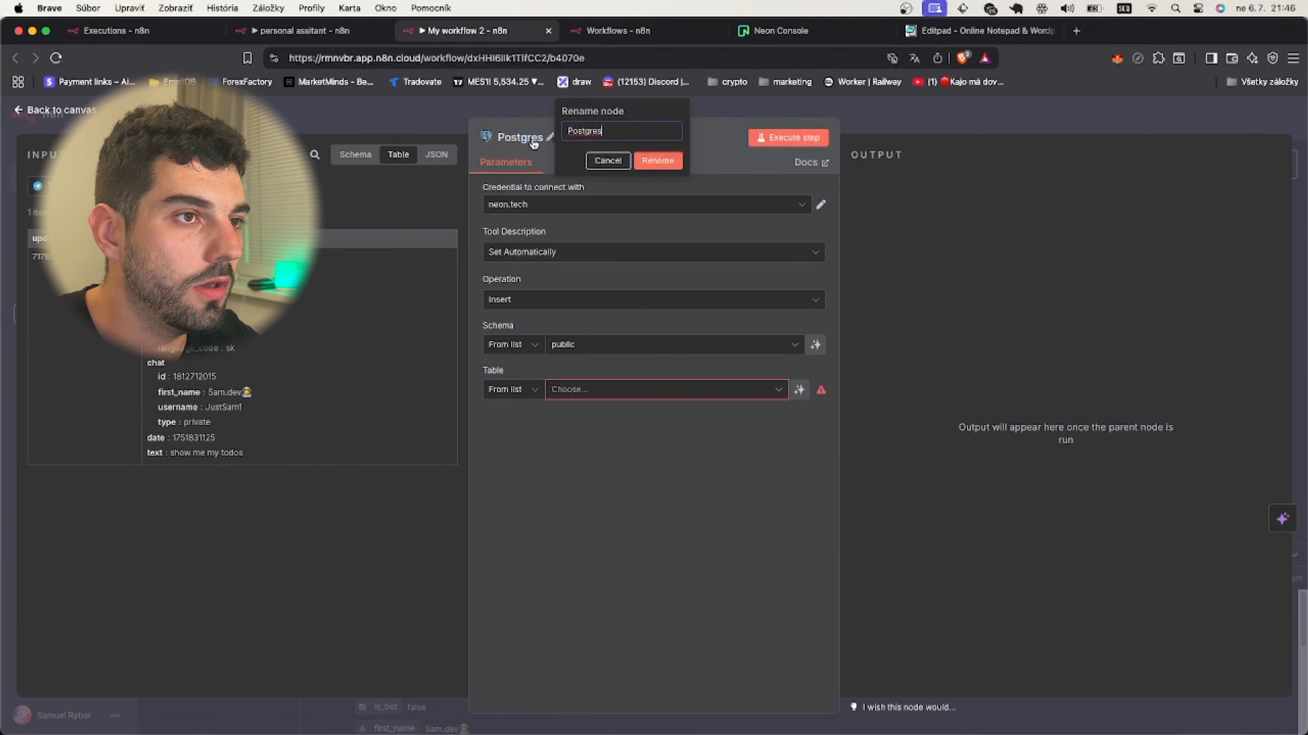
pyautogui.press('super+a')
pyautogui.press('BackSpace')
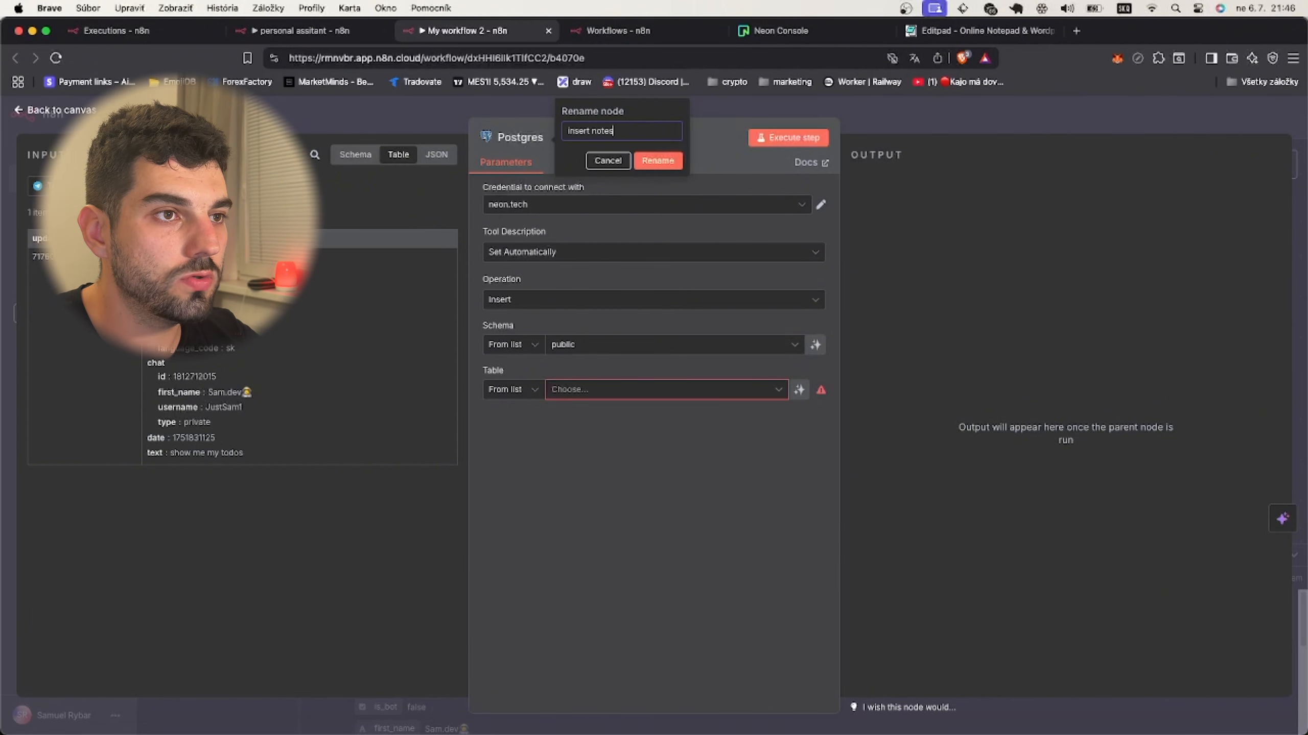
pyautogui.click(674, 159)
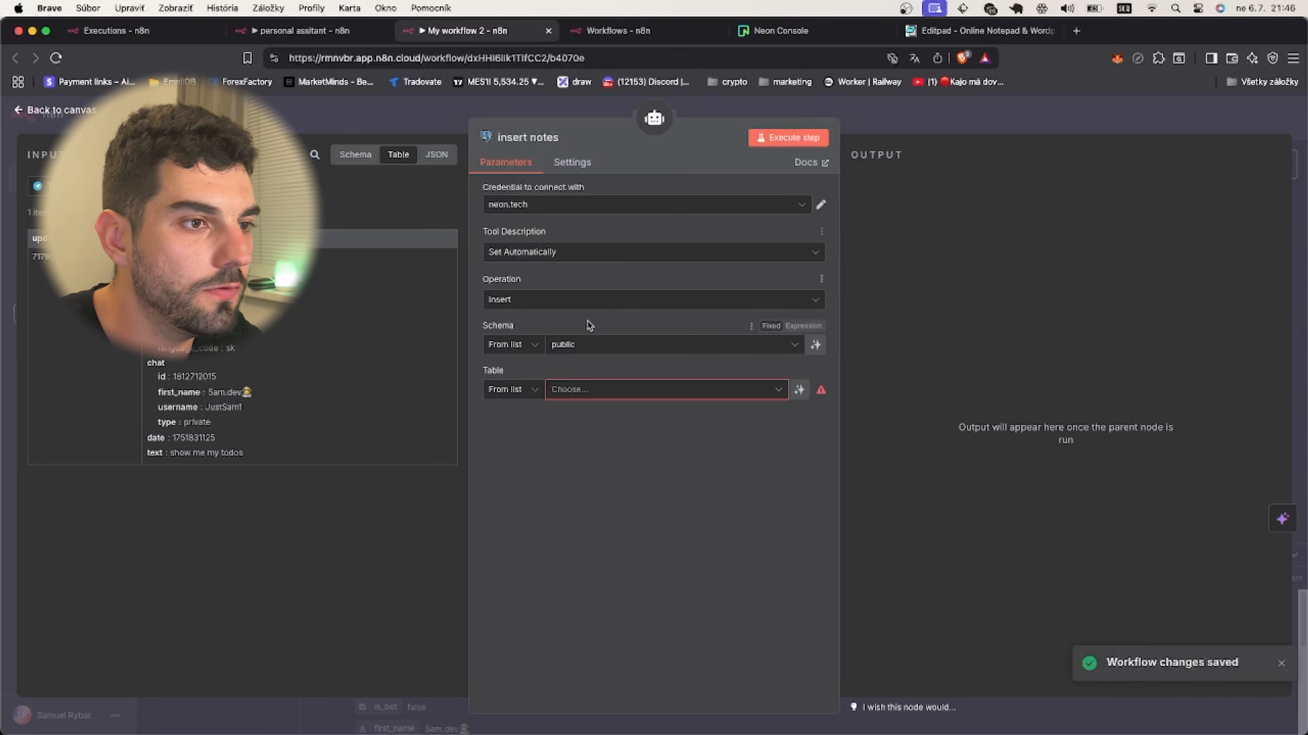
# Keep the neon.tech credential in the insert notes node and choose notes as its table.
pyautogui.click(546, 208)
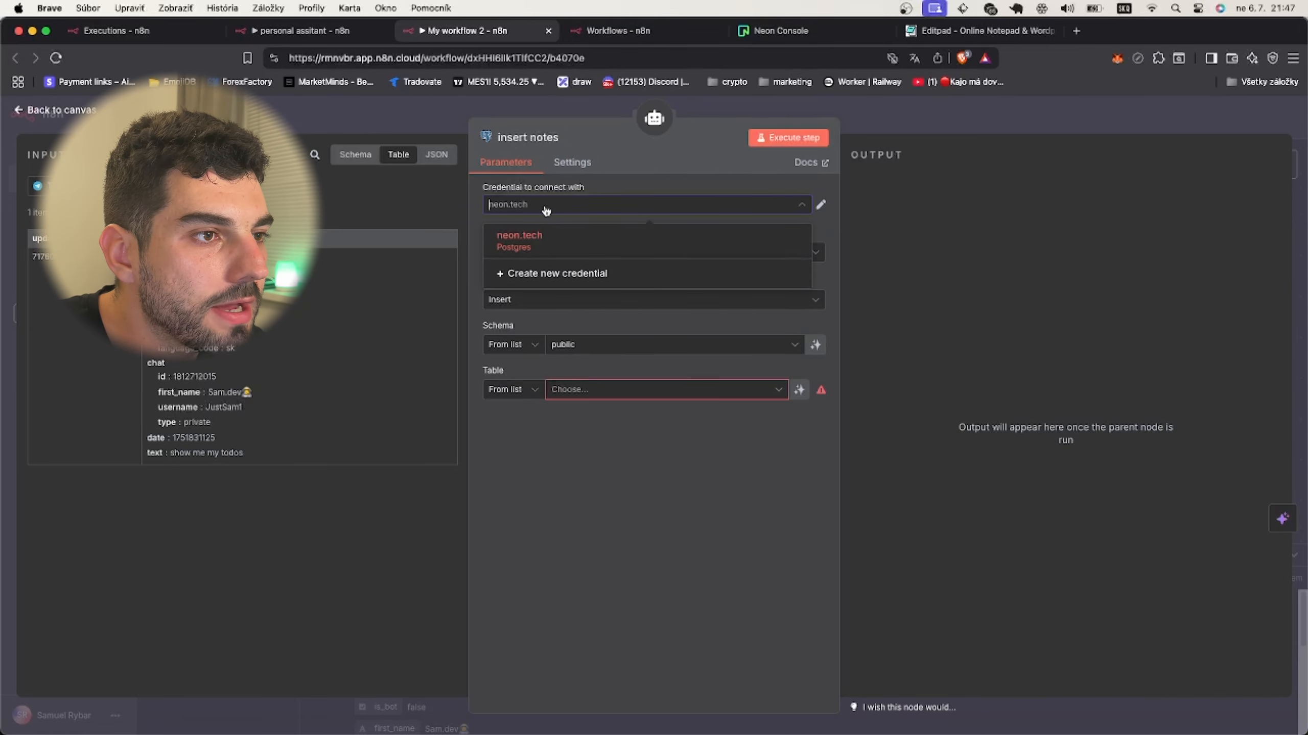
pyautogui.click(546, 210)
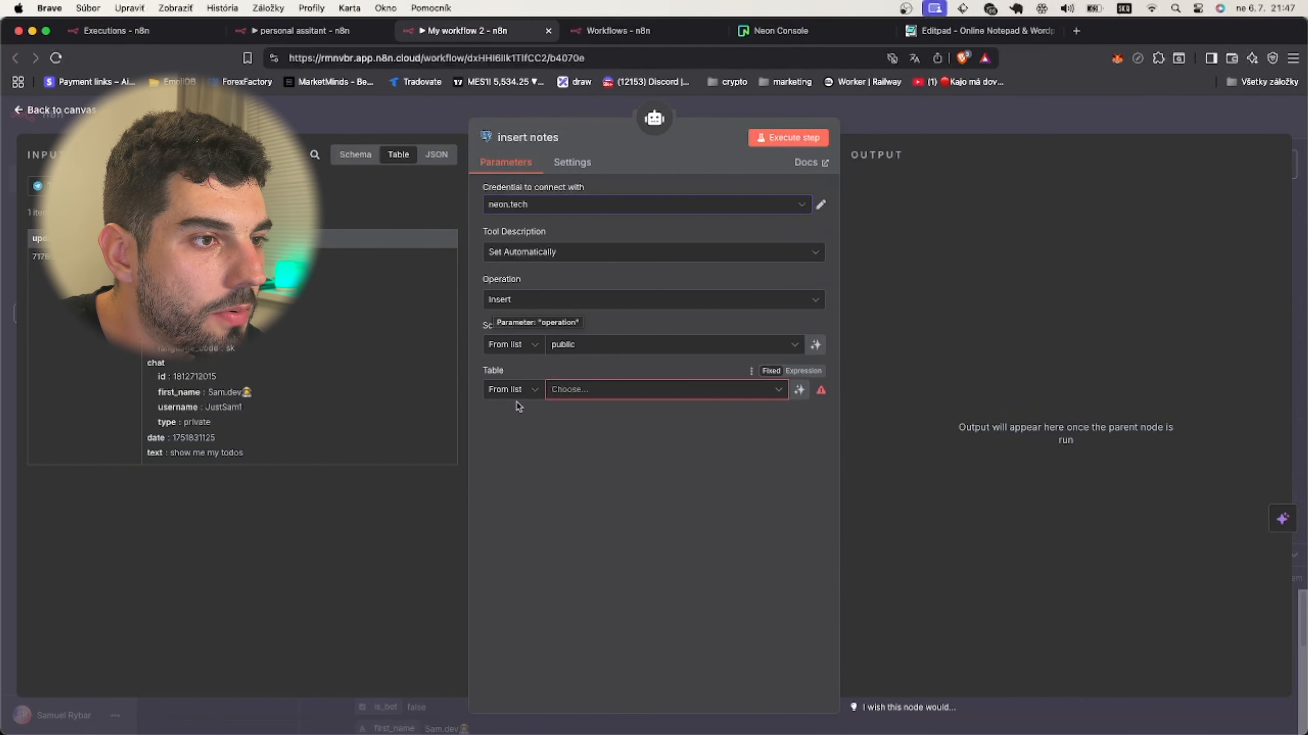
pyautogui.click(532, 395)
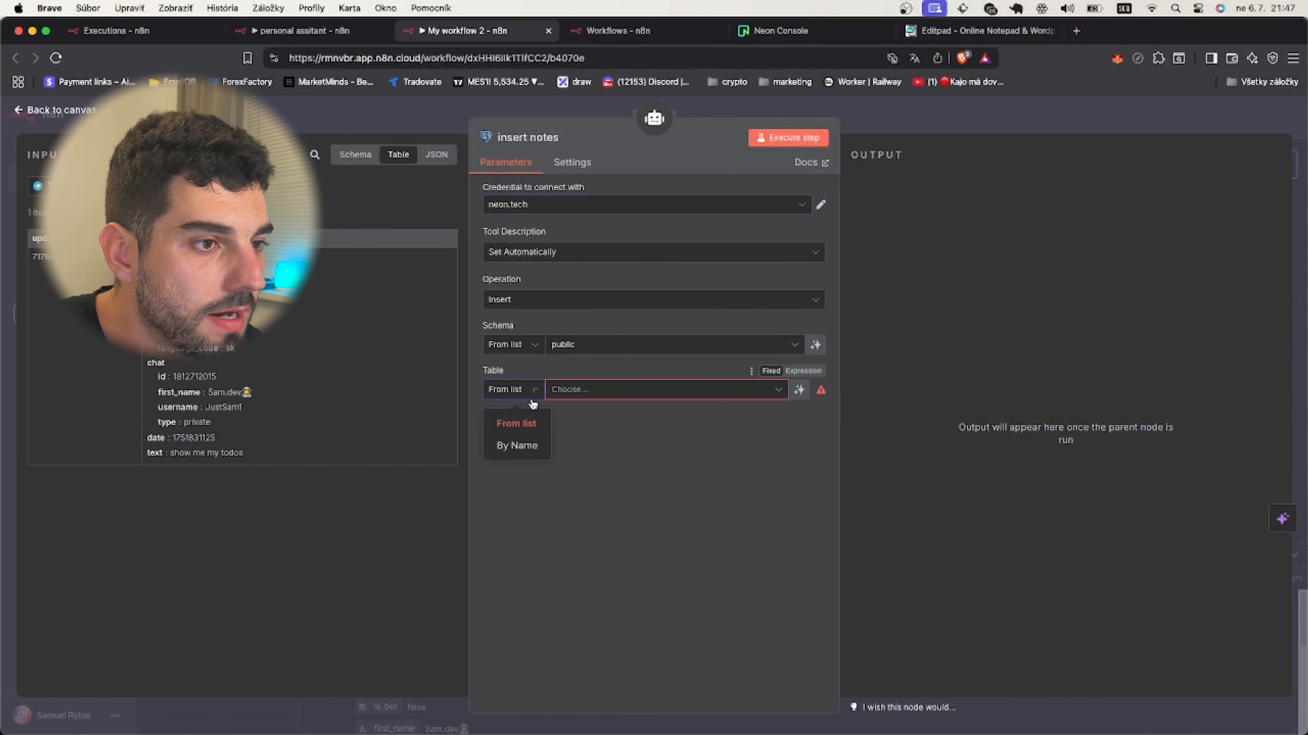
pyautogui.click(572, 392)
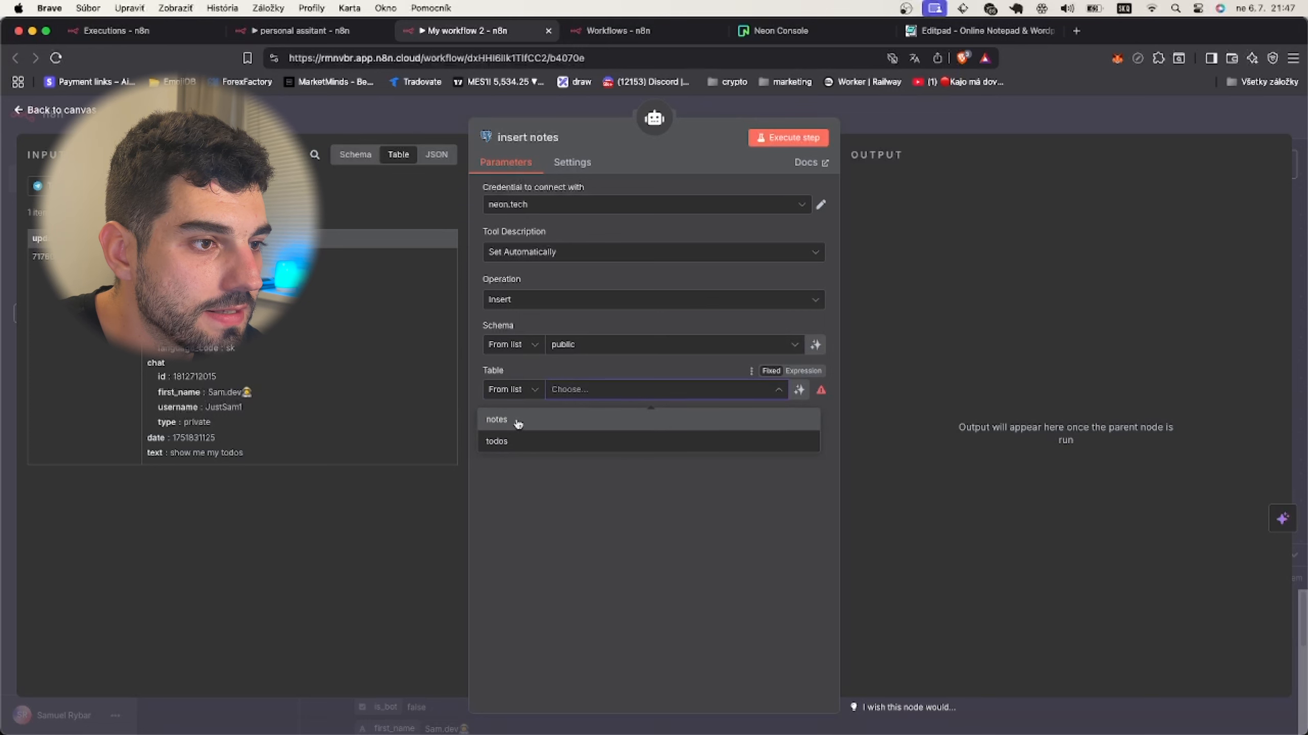
pyautogui.click(518, 421)
# Let the model define the id, user_id and content values of insert notes, save the workflow and return to the canvas.
pyautogui.scroll(-1, 594, 372)
pyautogui.scroll(-1, 593, 372)
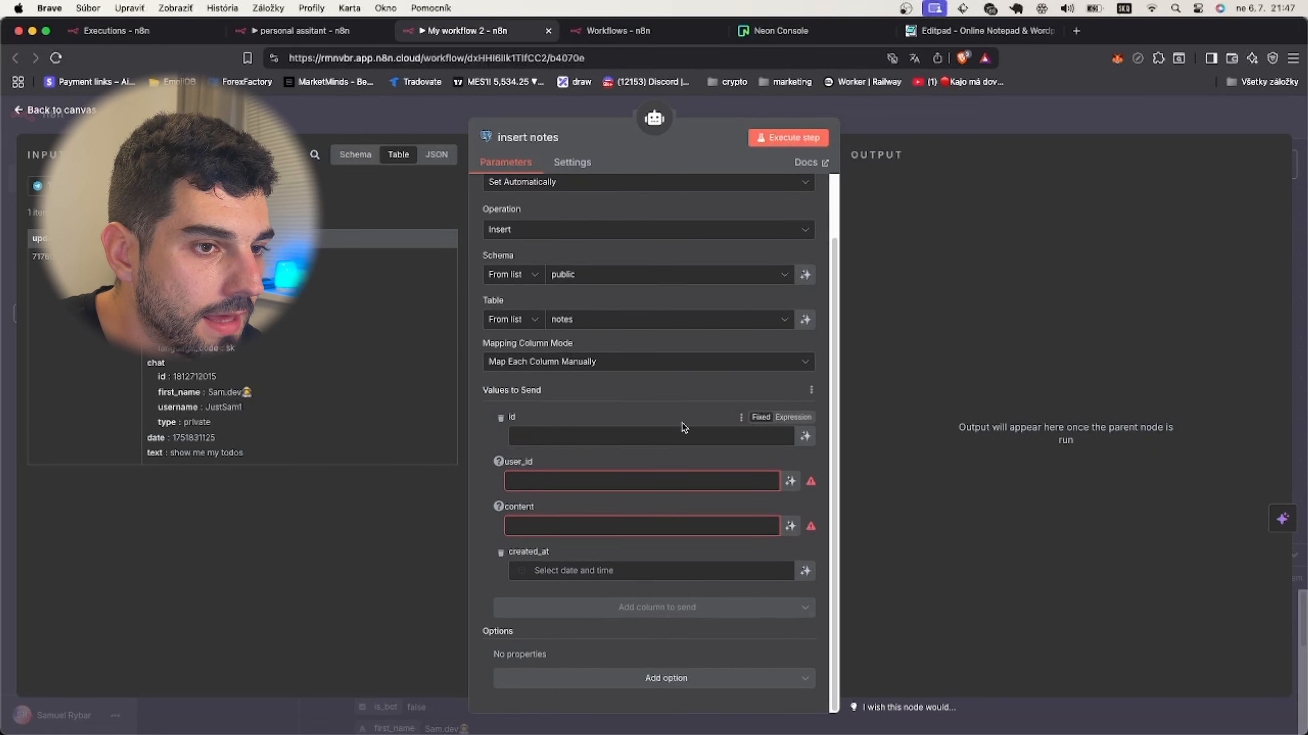
pyautogui.click(805, 437)
pyautogui.scroll(-1, 728, 430)
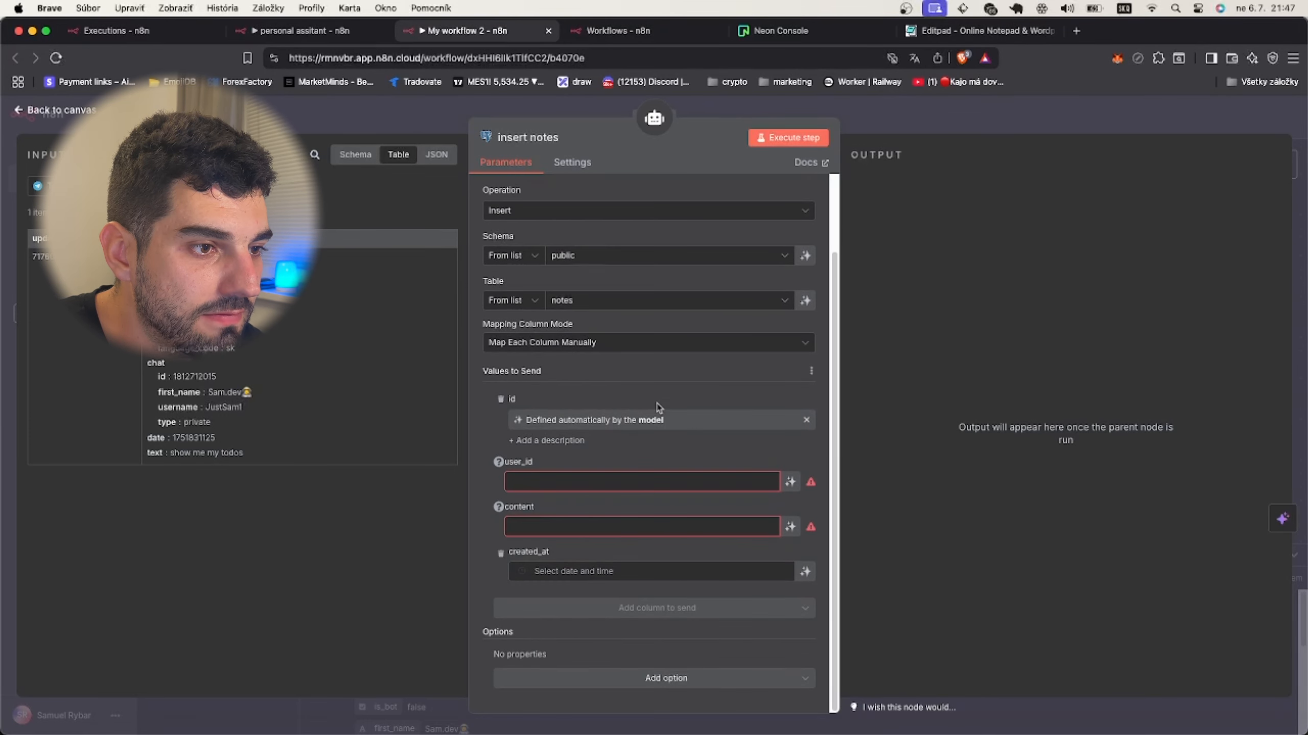
pyautogui.click(790, 482)
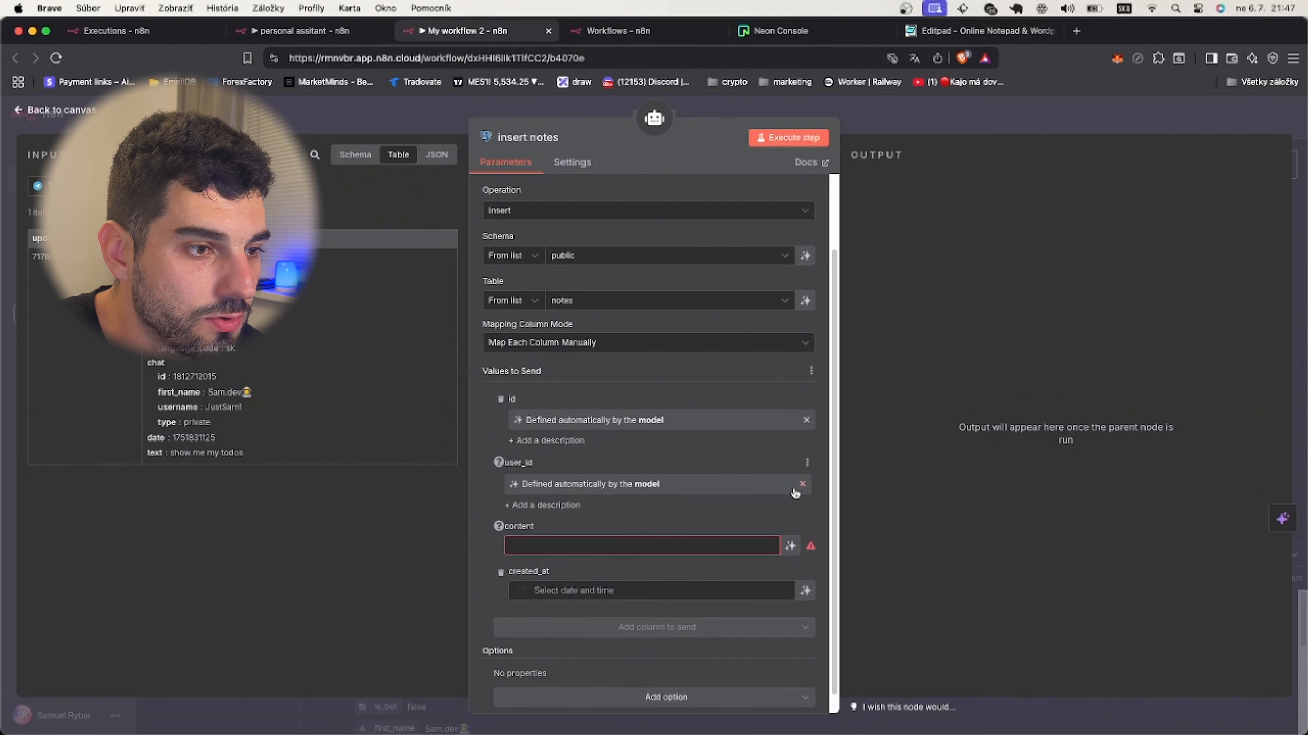
pyautogui.click(790, 546)
pyautogui.scroll(-2, 769, 494)
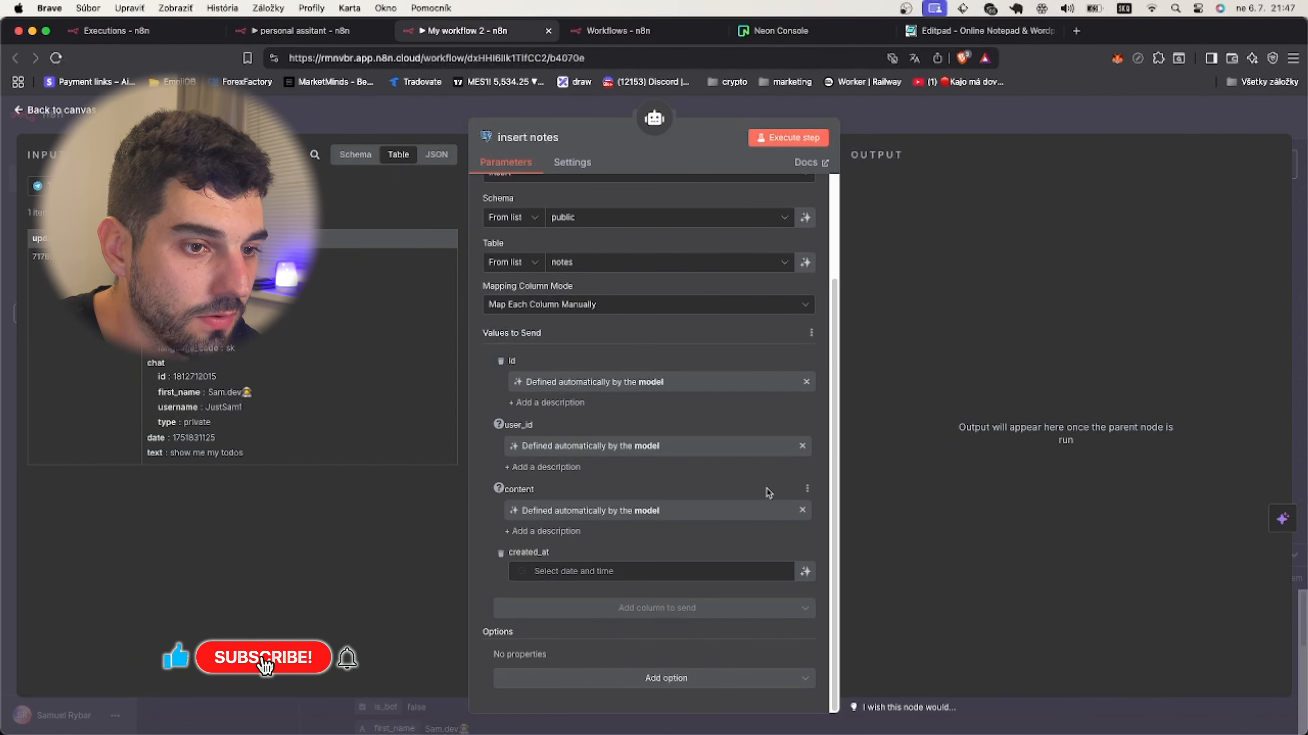
pyautogui.press('super+s')
pyautogui.press('Escape')
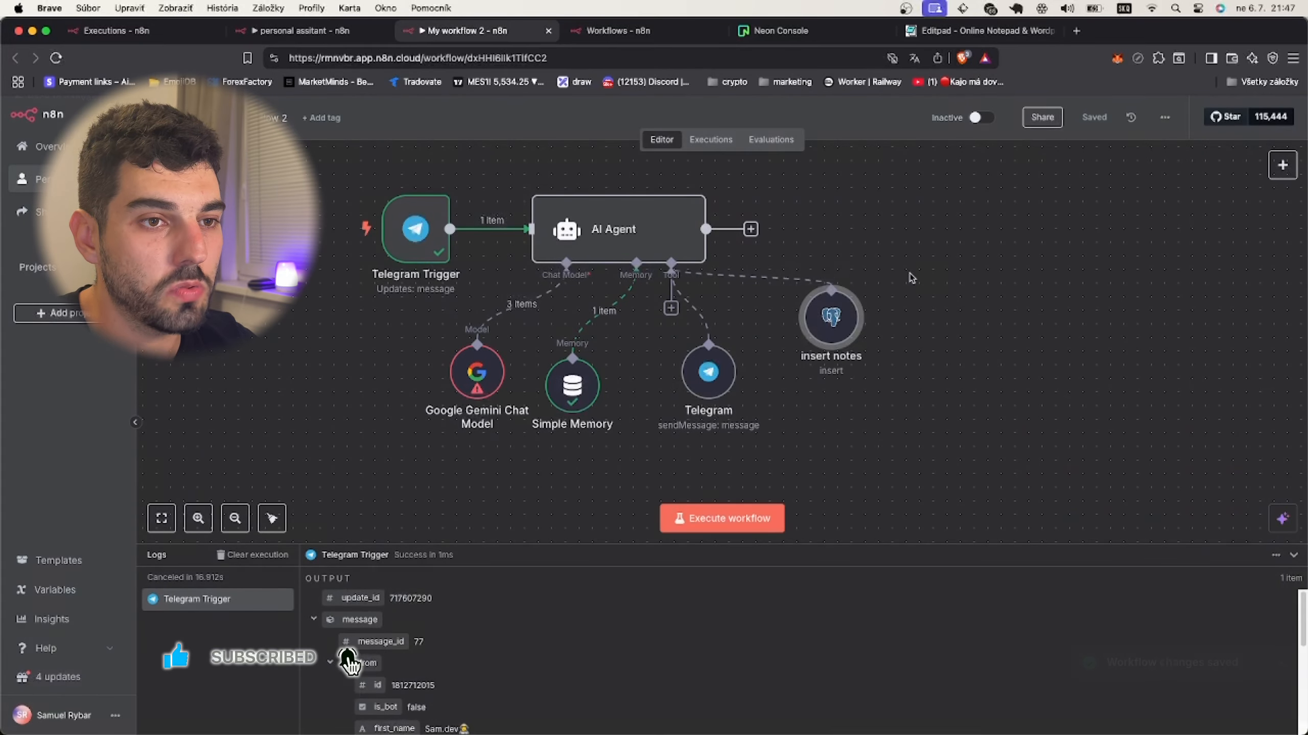
# Duplicate the insert notes node and place the copy directly beside it on its right.
pyautogui.press('super+c')
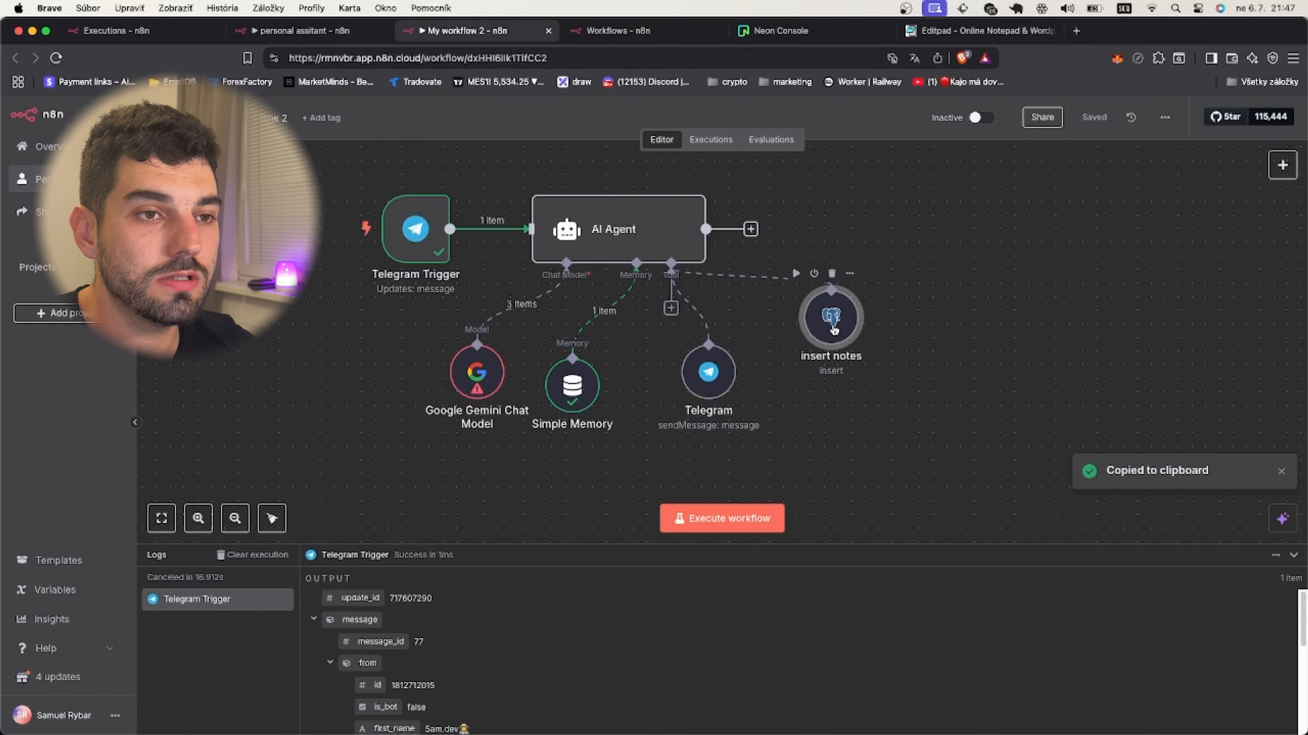
pyautogui.press('super+v')
pyautogui.moveTo(905, 394); pyautogui.dragTo(928, 314)
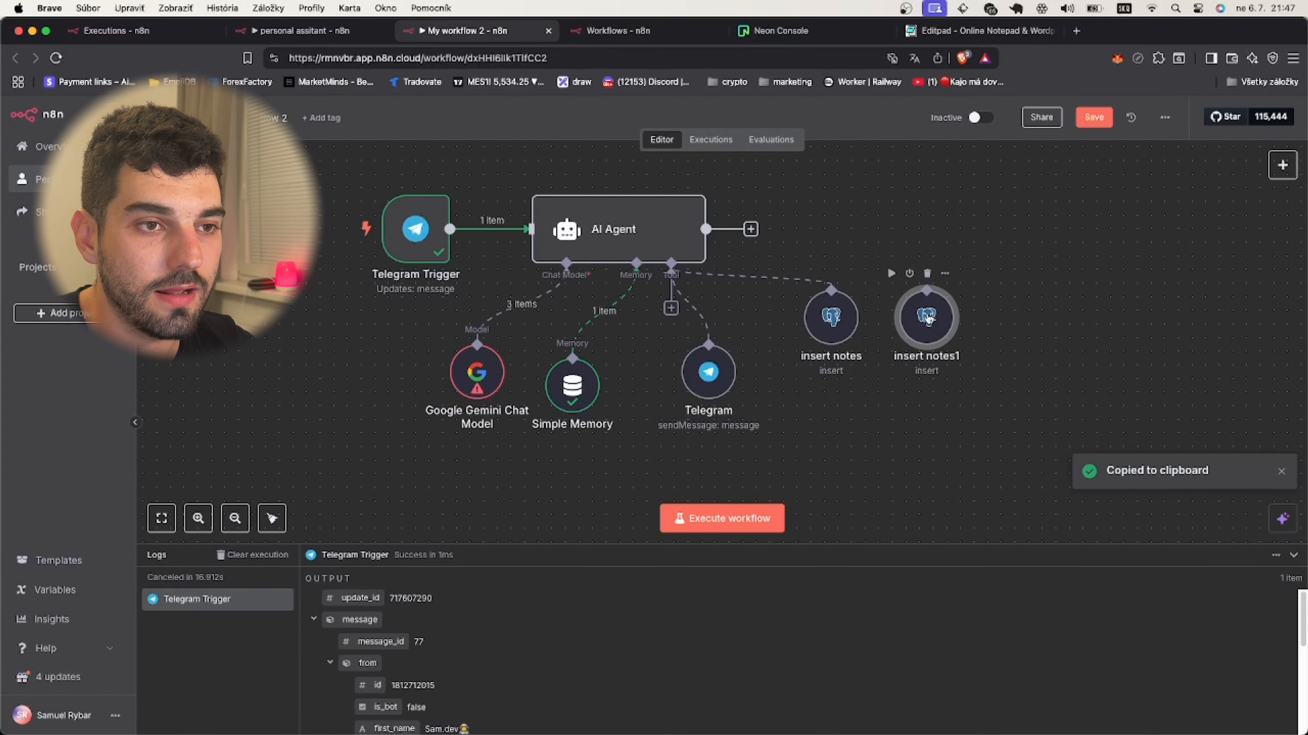
# Open the duplicated Postgres node and rename it "insert todos".
pyautogui.doubleClick(928, 314)
pyautogui.click(536, 136)
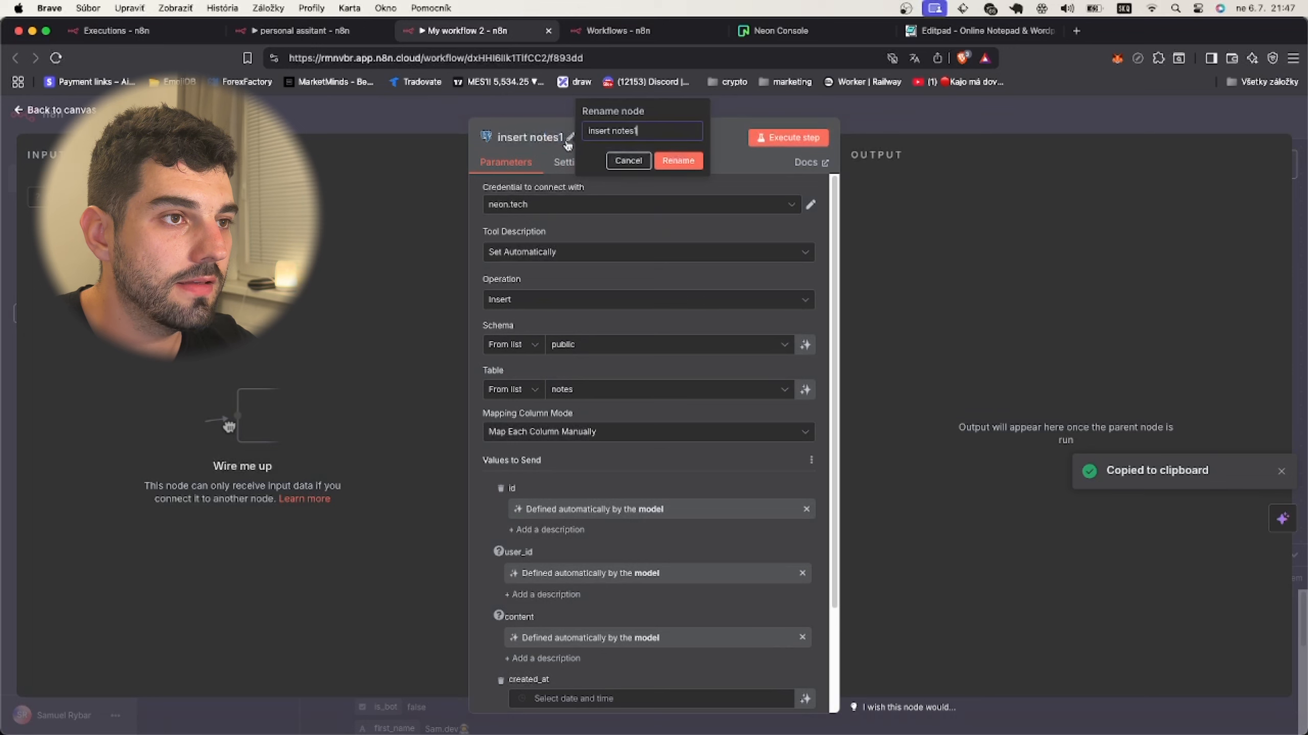
pyautogui.moveTo(650, 131); pyautogui.dragTo(614, 132)
pyautogui.write('todo')
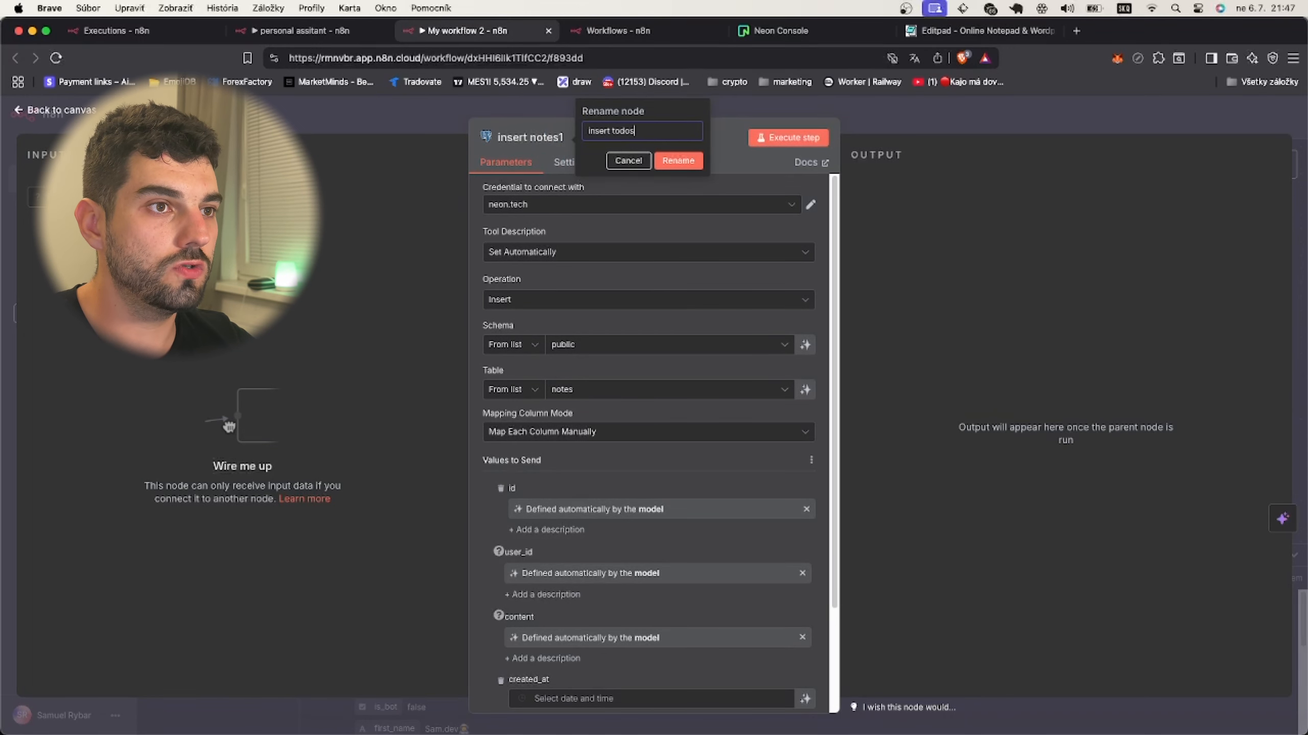
pyautogui.press('Return')
# Change the insert todos node's table from the list to todos.
pyautogui.click(572, 390)
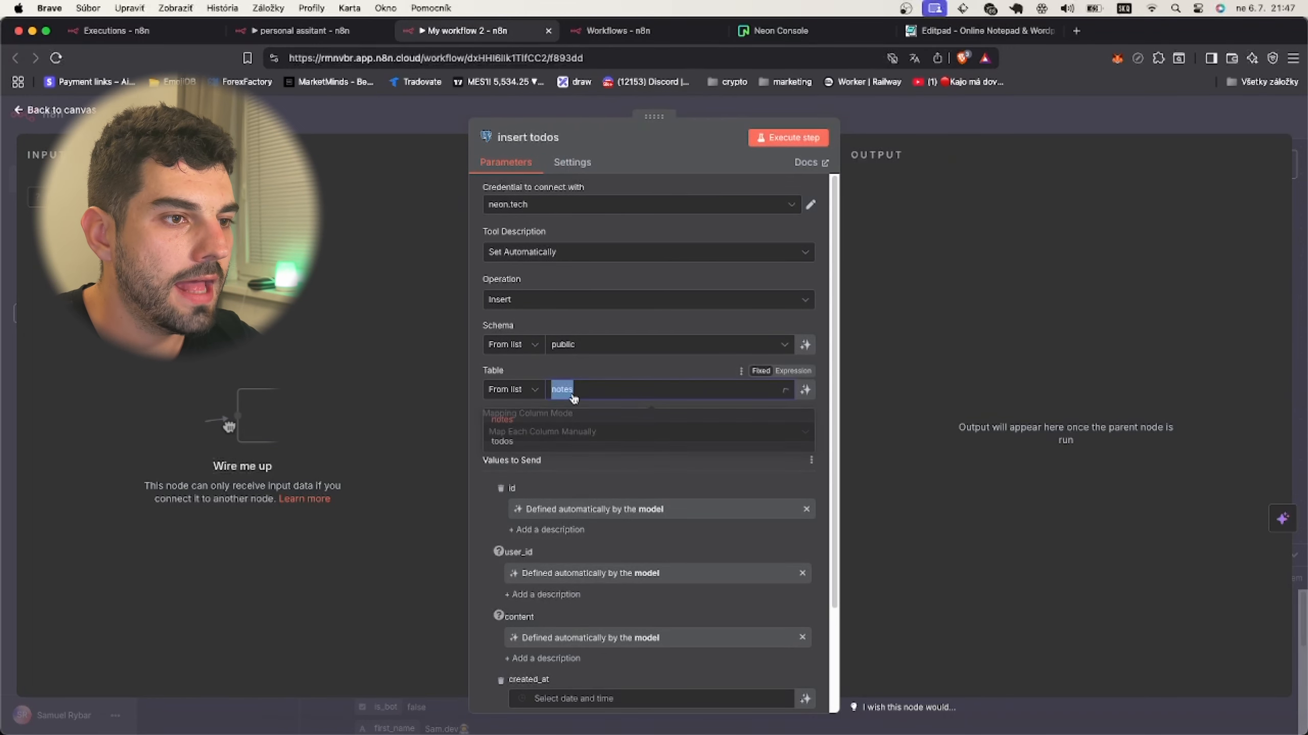
pyautogui.click(530, 442)
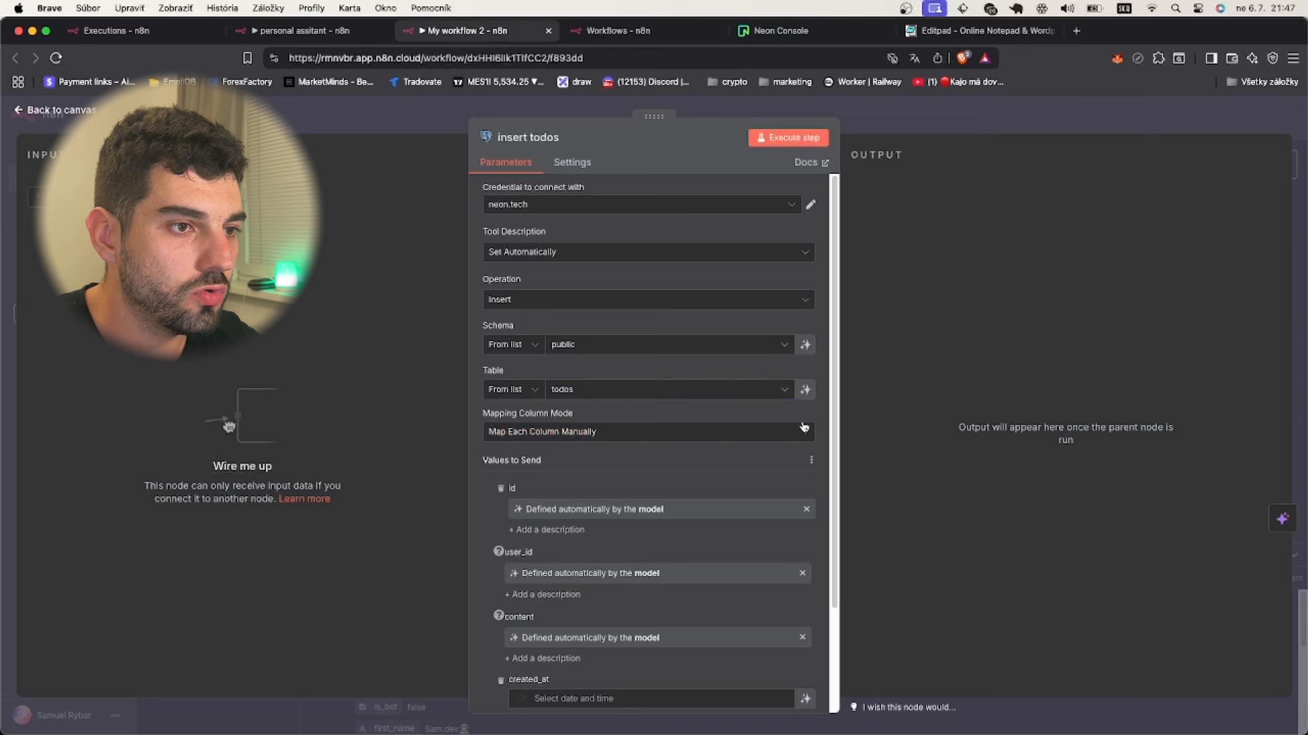
pyautogui.click(711, 389)
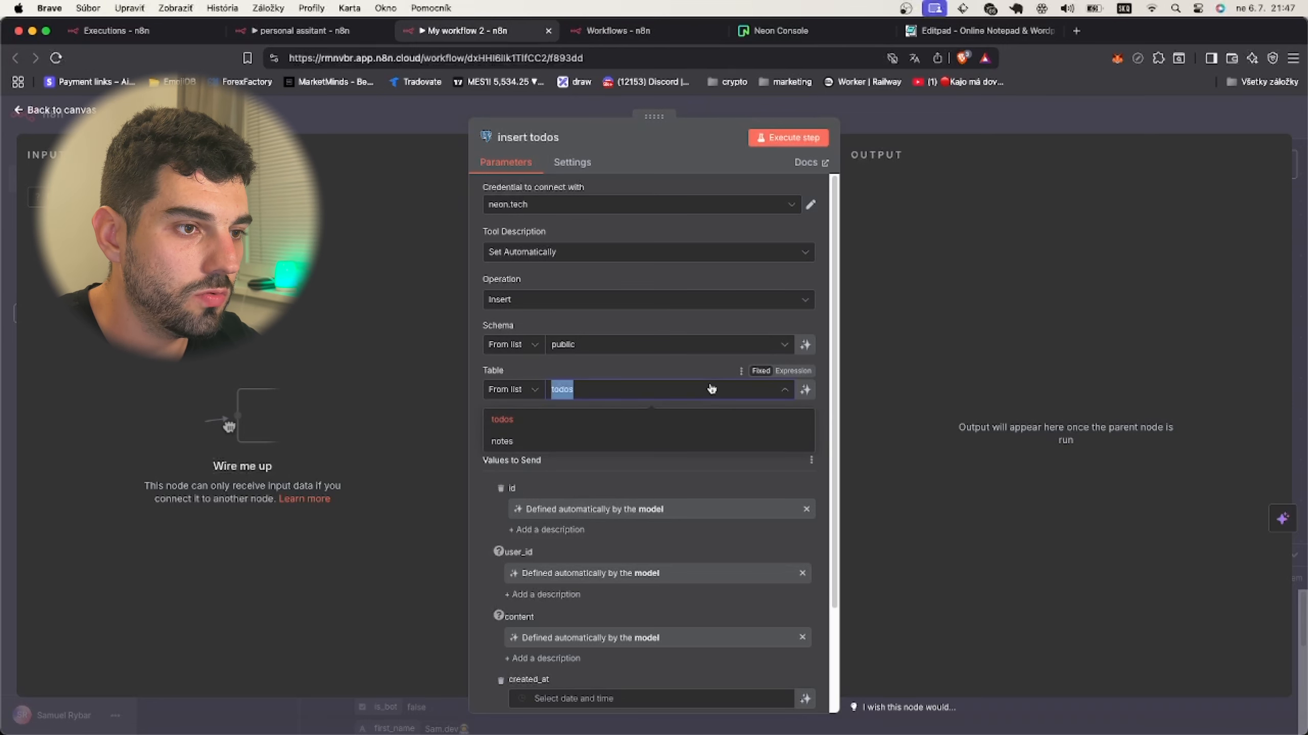
pyautogui.click(614, 381)
pyautogui.click(599, 387)
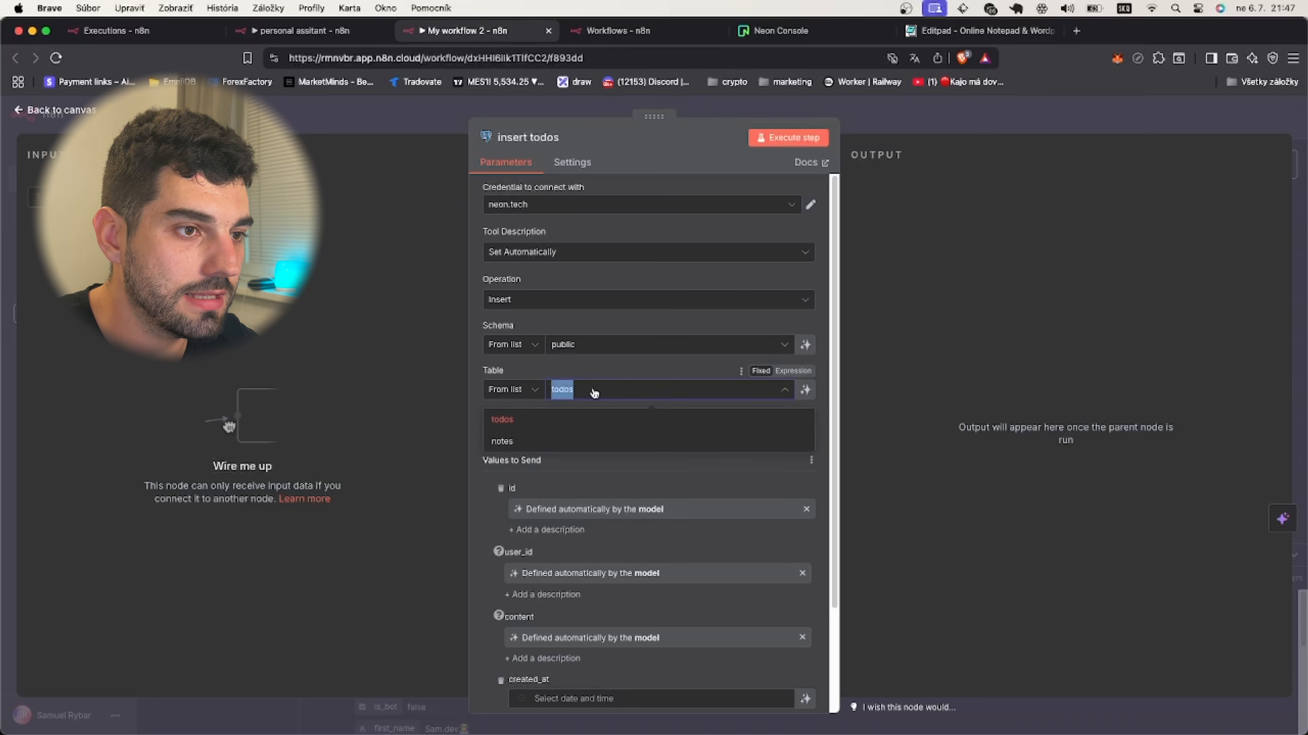
pyautogui.click(531, 393)
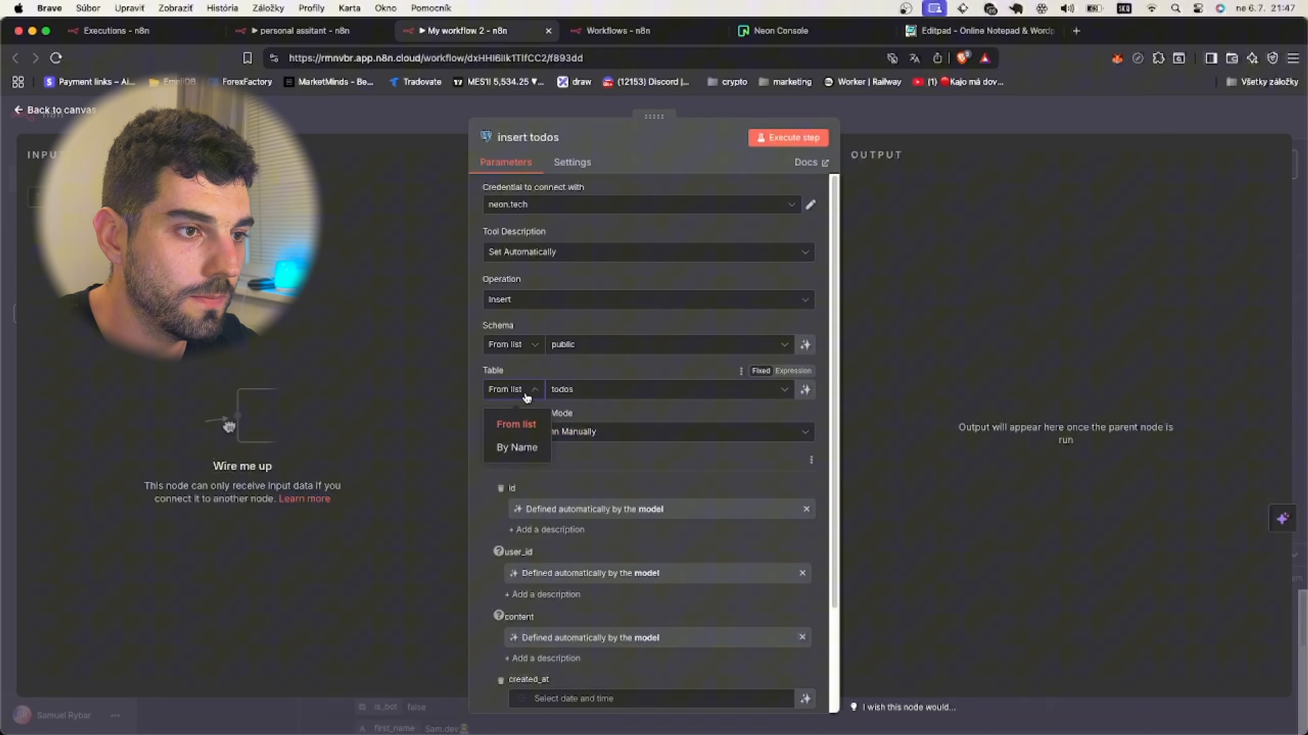
pyautogui.click(522, 425)
pyautogui.click(524, 394)
# Reset the table selection by switching to By Name and back to From list, and choose todos again to reload its columns.
pyautogui.click(527, 444)
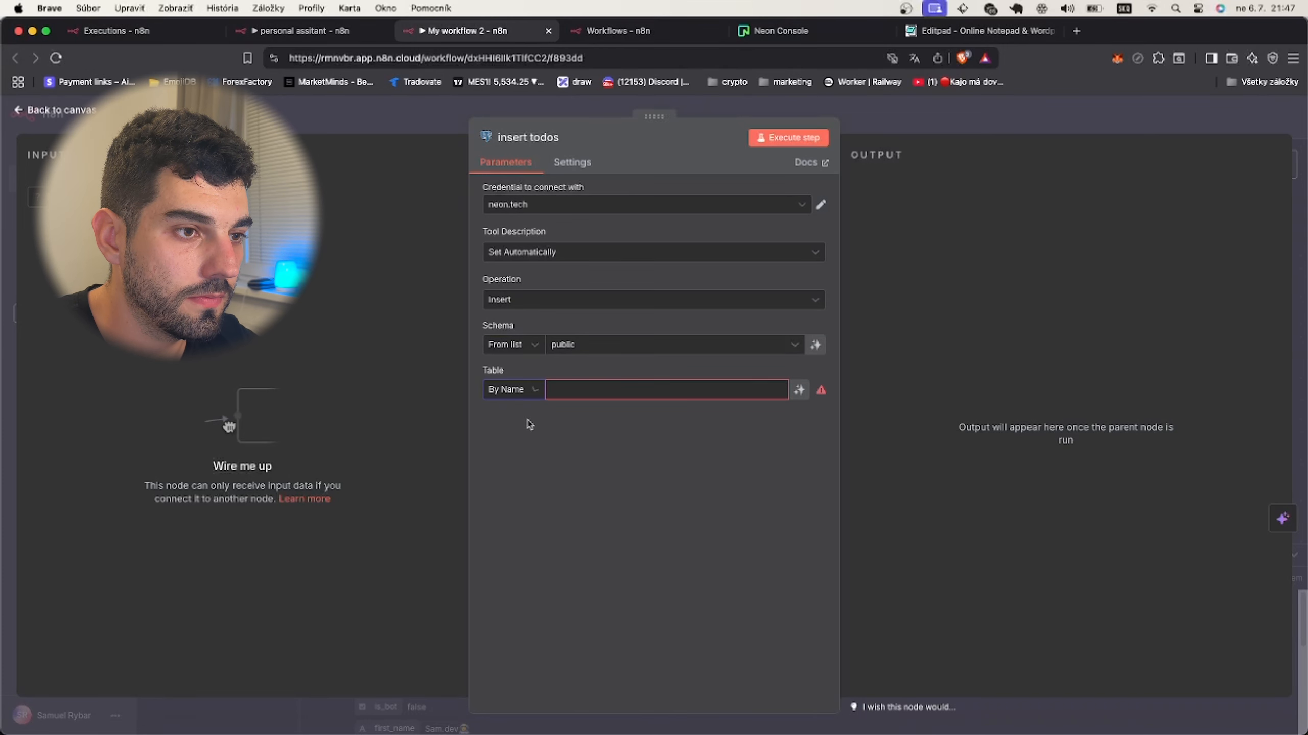
pyautogui.click(524, 394)
pyautogui.click(524, 425)
pyautogui.click(574, 389)
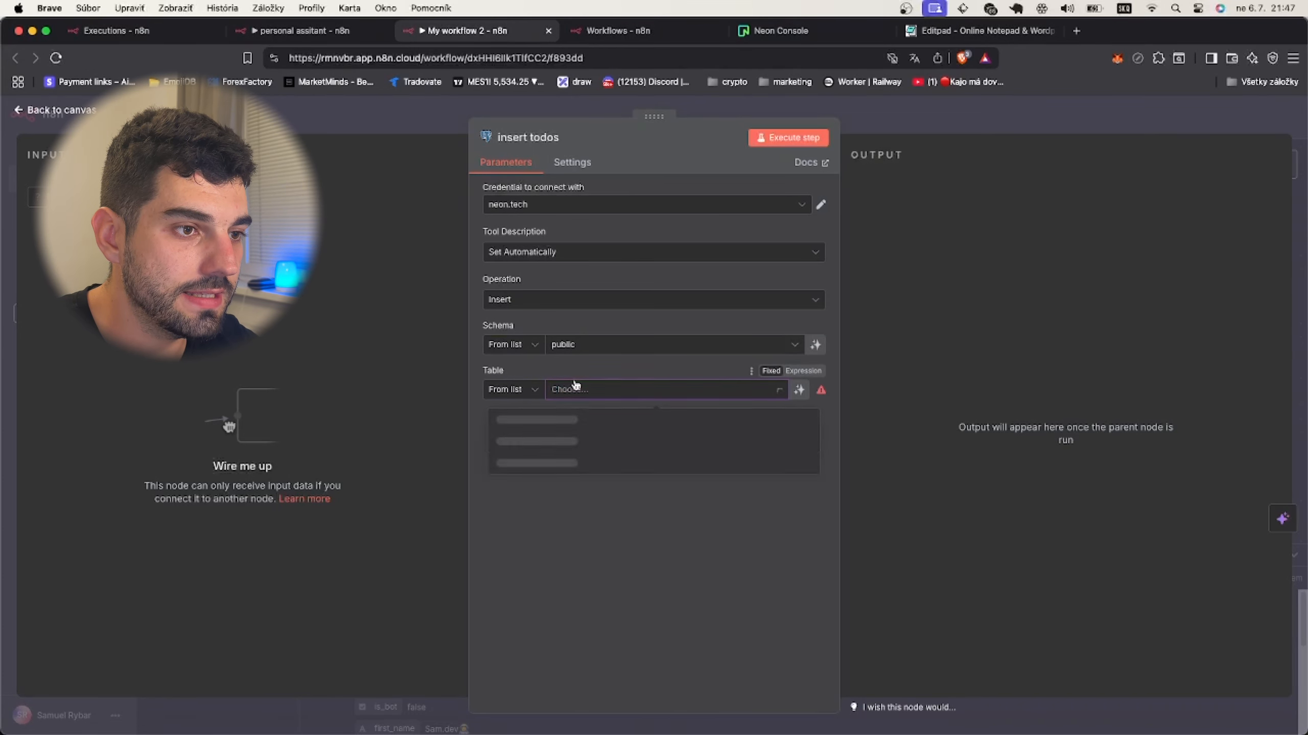
pyautogui.click(575, 440)
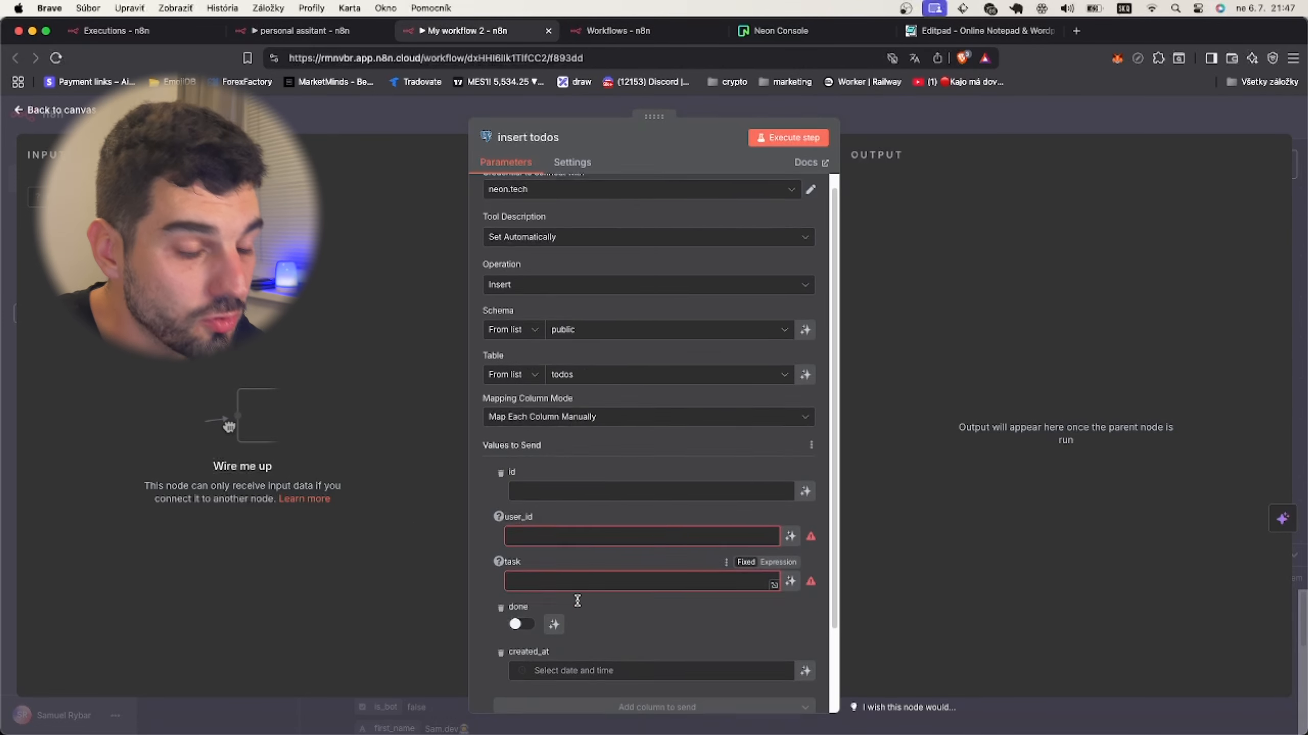
# Let the model define the id, user_id and task values of insert todos, save the workflow and return to the canvas.
pyautogui.scroll(-3, 576, 601)
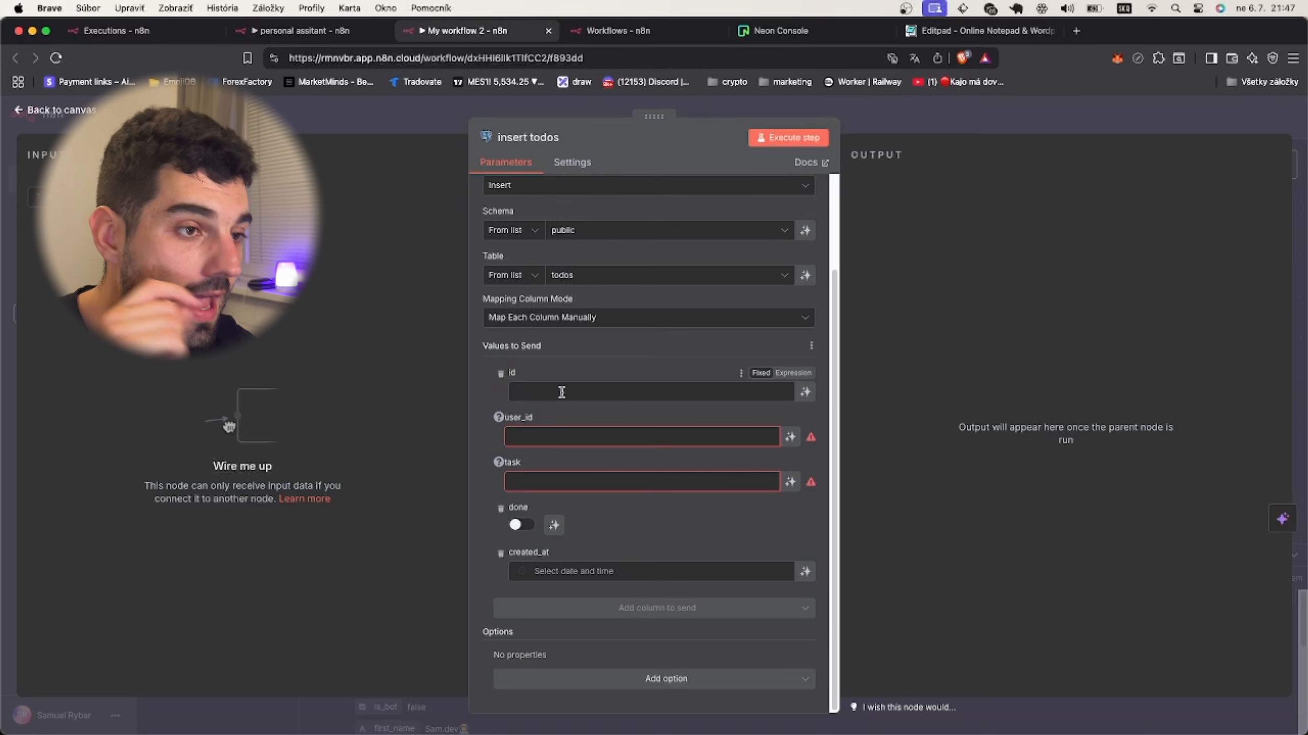
pyautogui.click(805, 391)
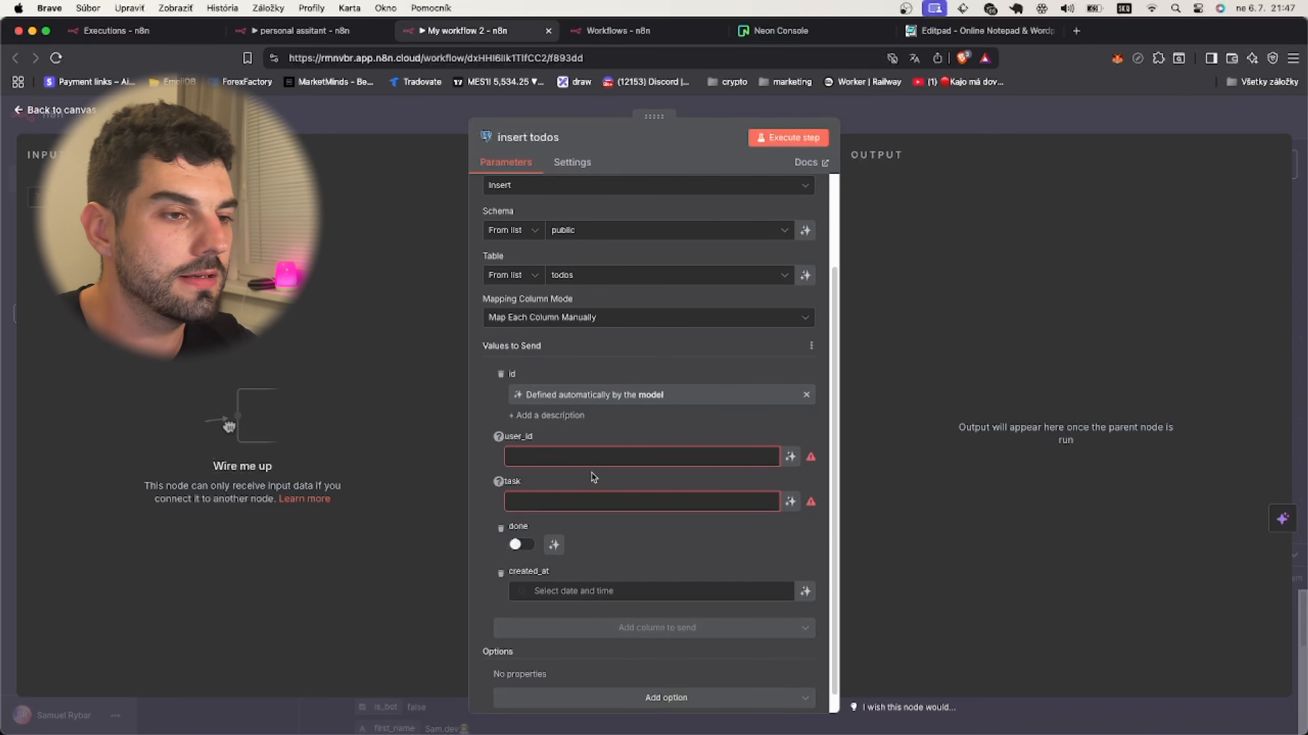
pyautogui.scroll(-1, 639, 443)
pyautogui.click(791, 437)
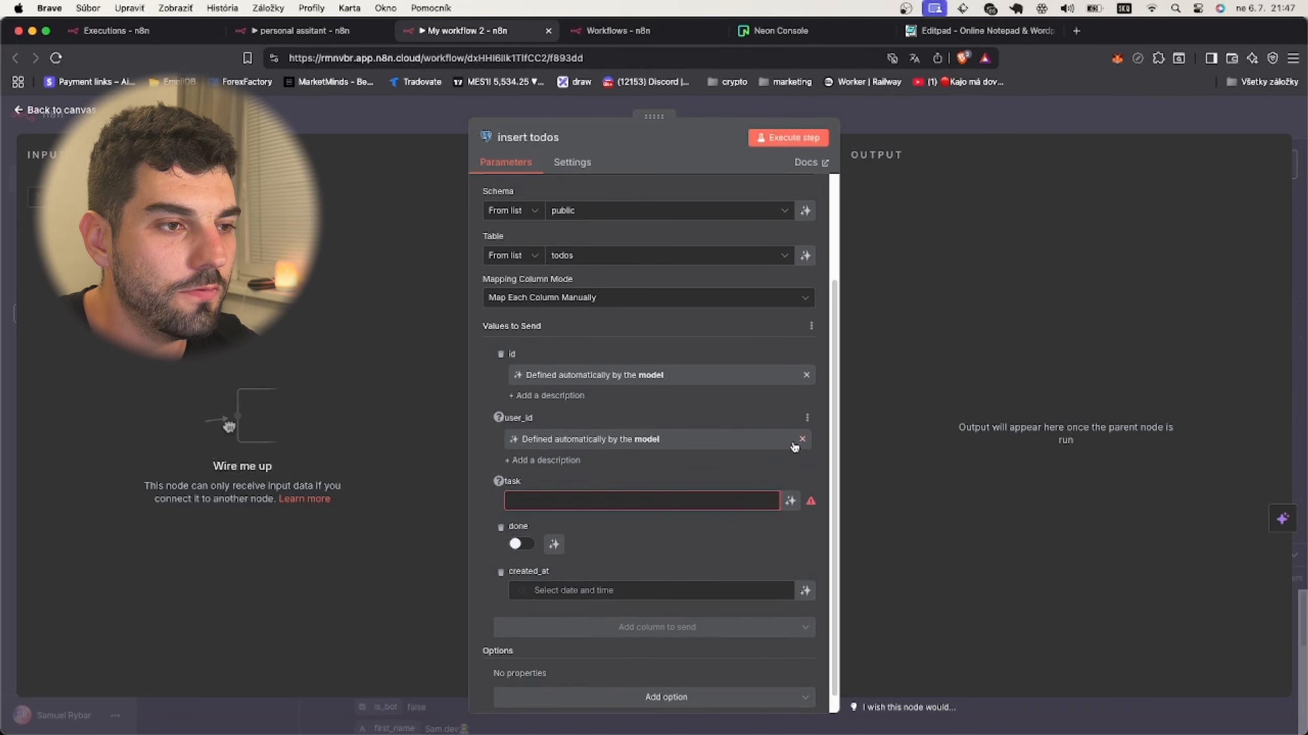
pyautogui.click(790, 498)
pyautogui.scroll(-2, 587, 351)
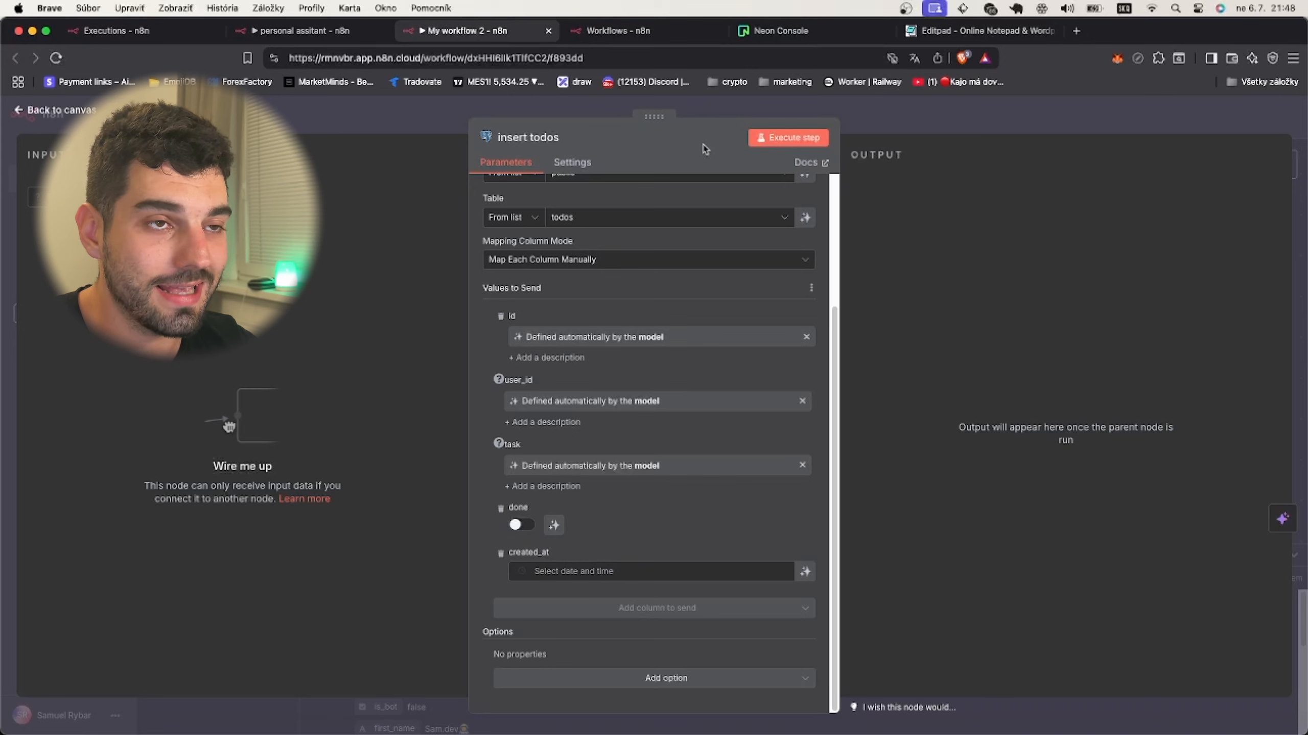
pyautogui.scroll(5, 666, 315)
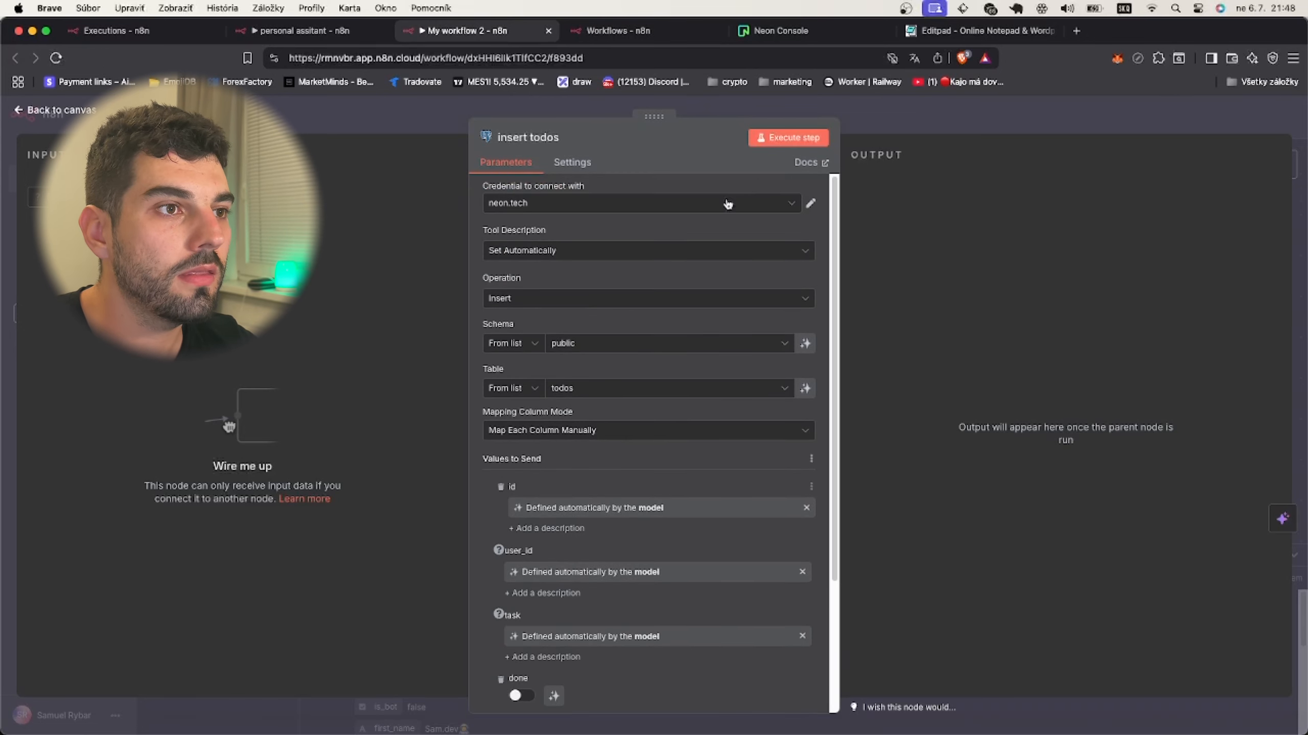
pyautogui.press('Escape')
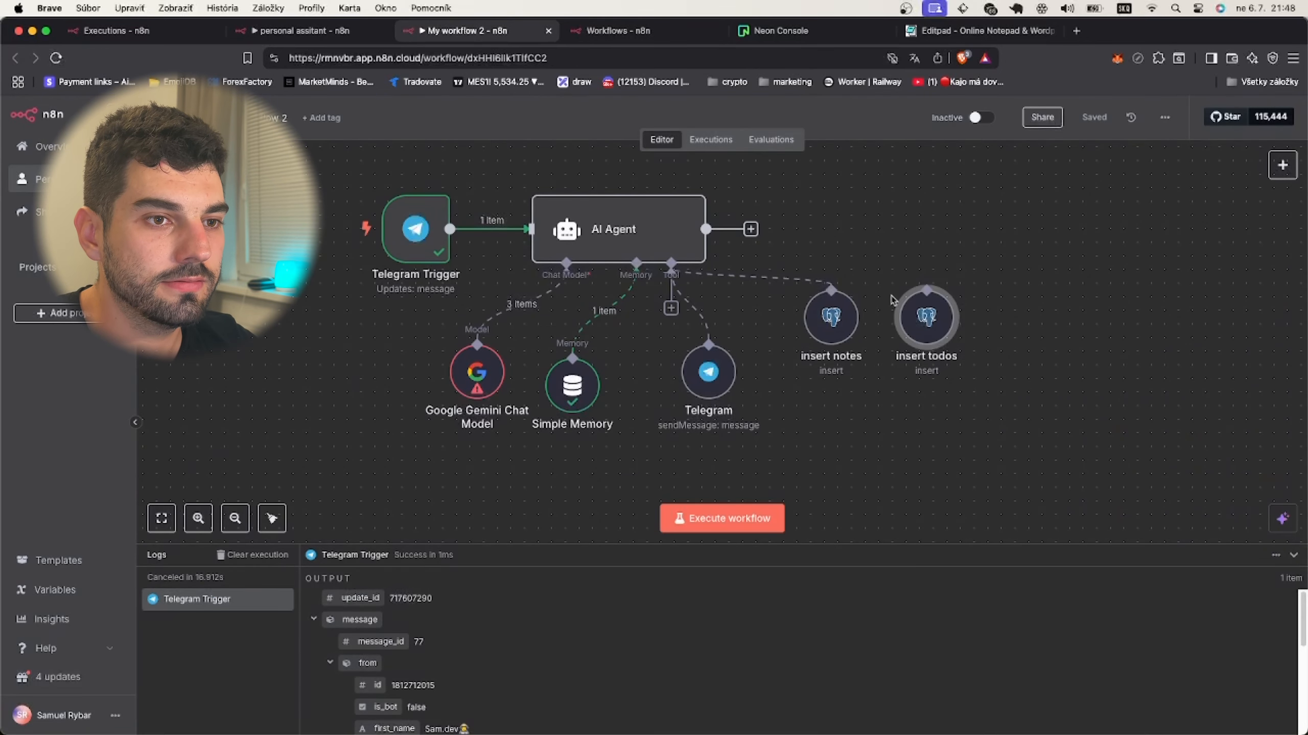
# Move the insert todos node slightly closer to insert notes and duplicate it.
pyautogui.moveTo(922, 335); pyautogui.dragTo(910, 327)
pyautogui.press('super+c')
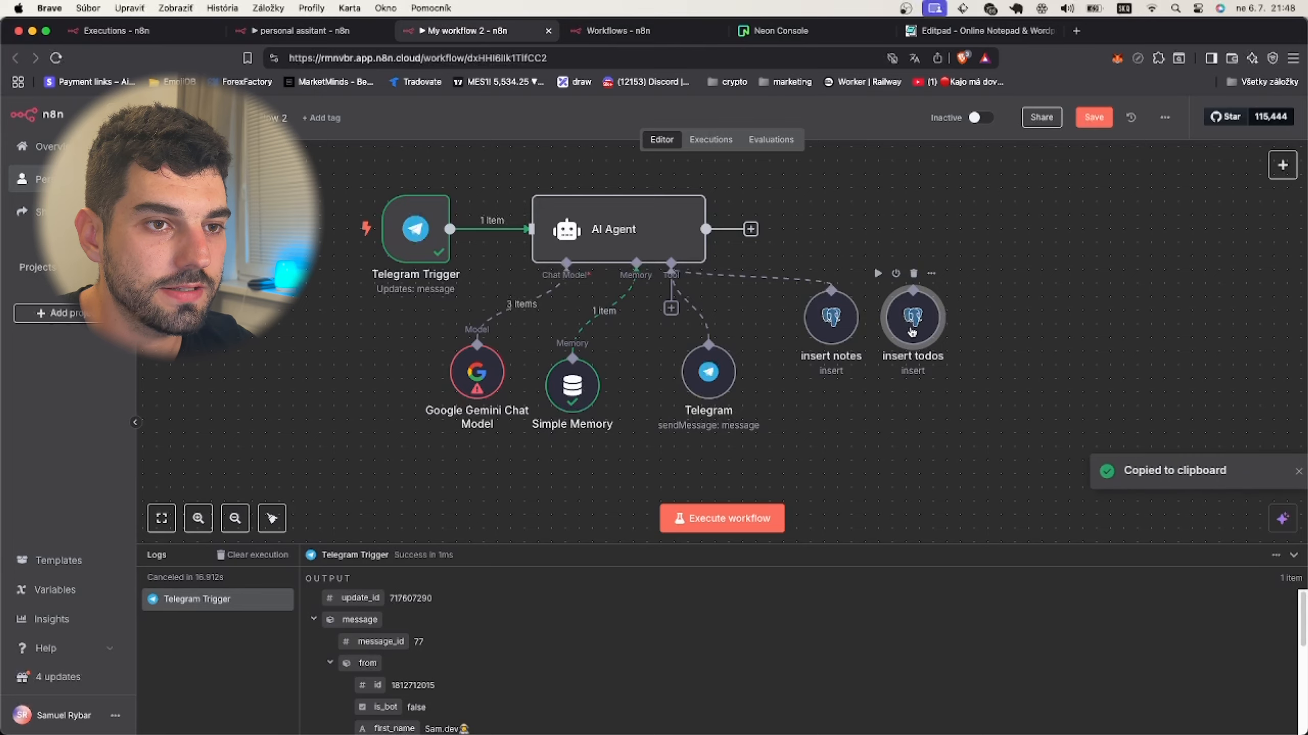
pyautogui.press('super+v')
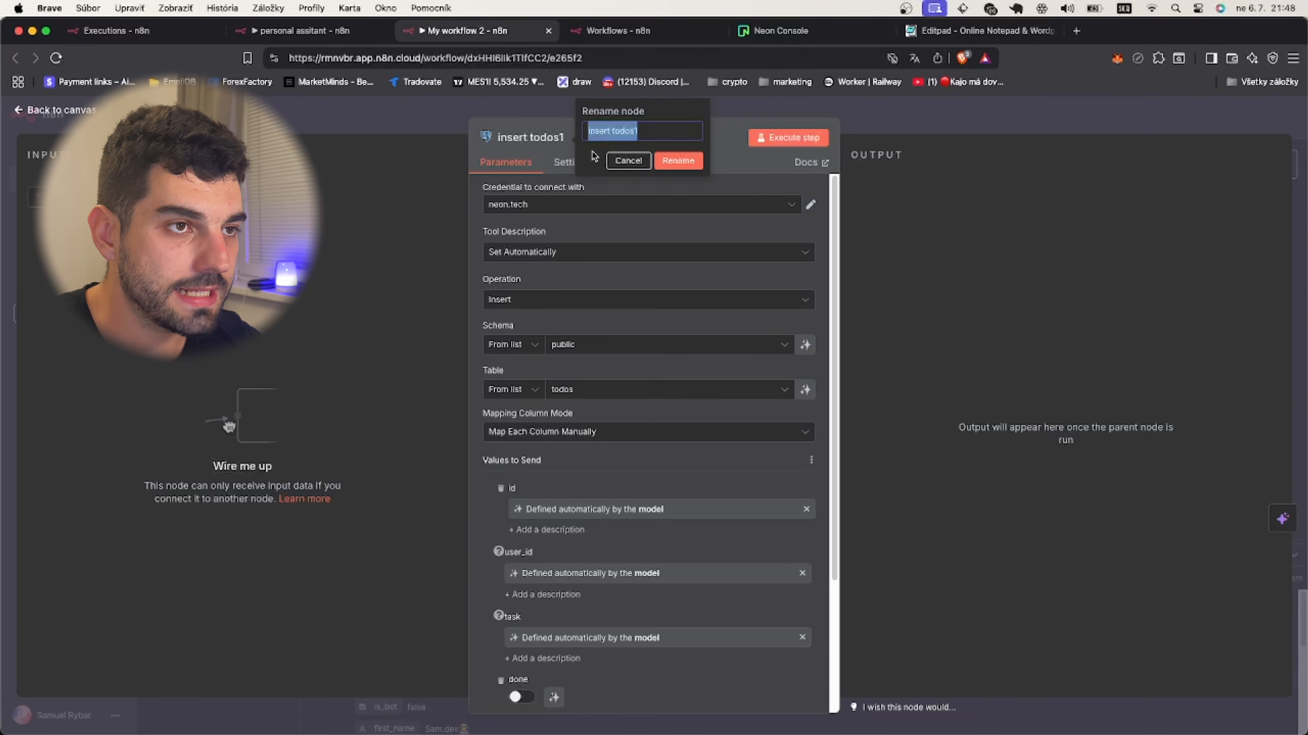
# Rename the duplicated insert todos node "select data" and set its operation to Select.
pyautogui.write('s')
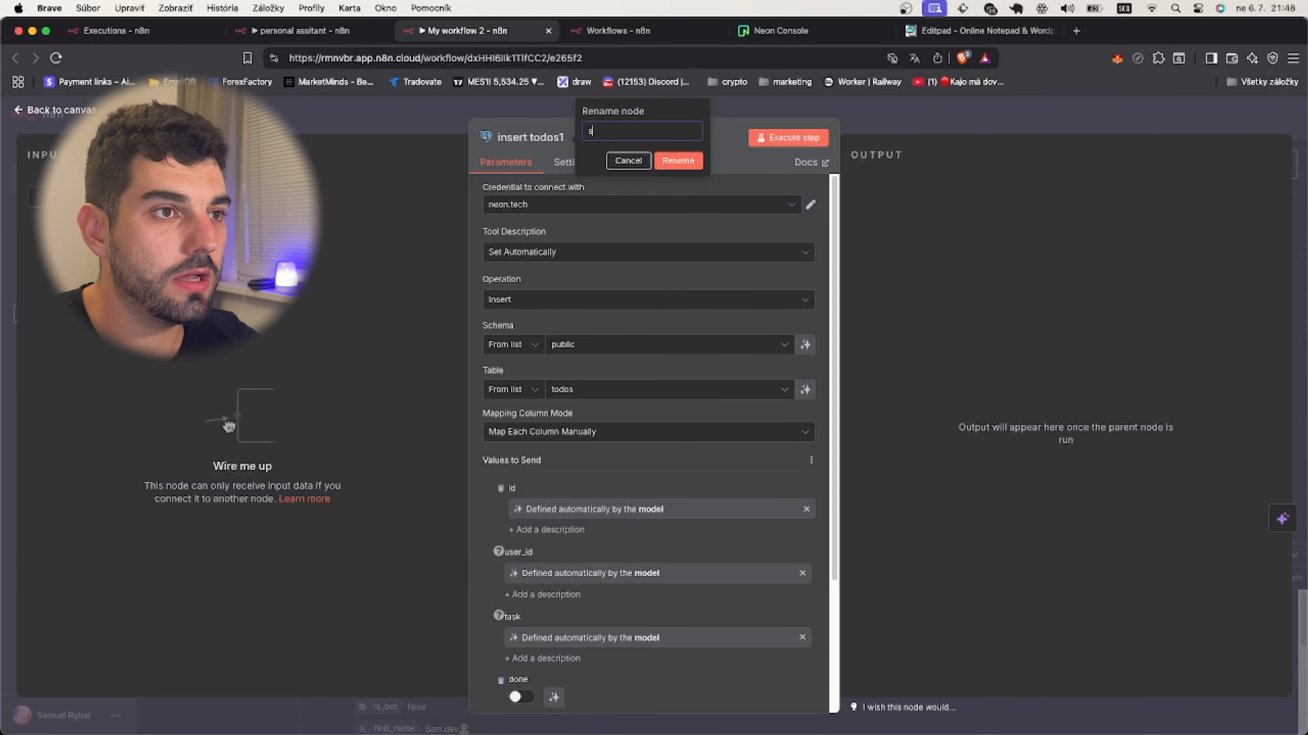
pyautogui.write('elect data')
pyautogui.click(678, 161)
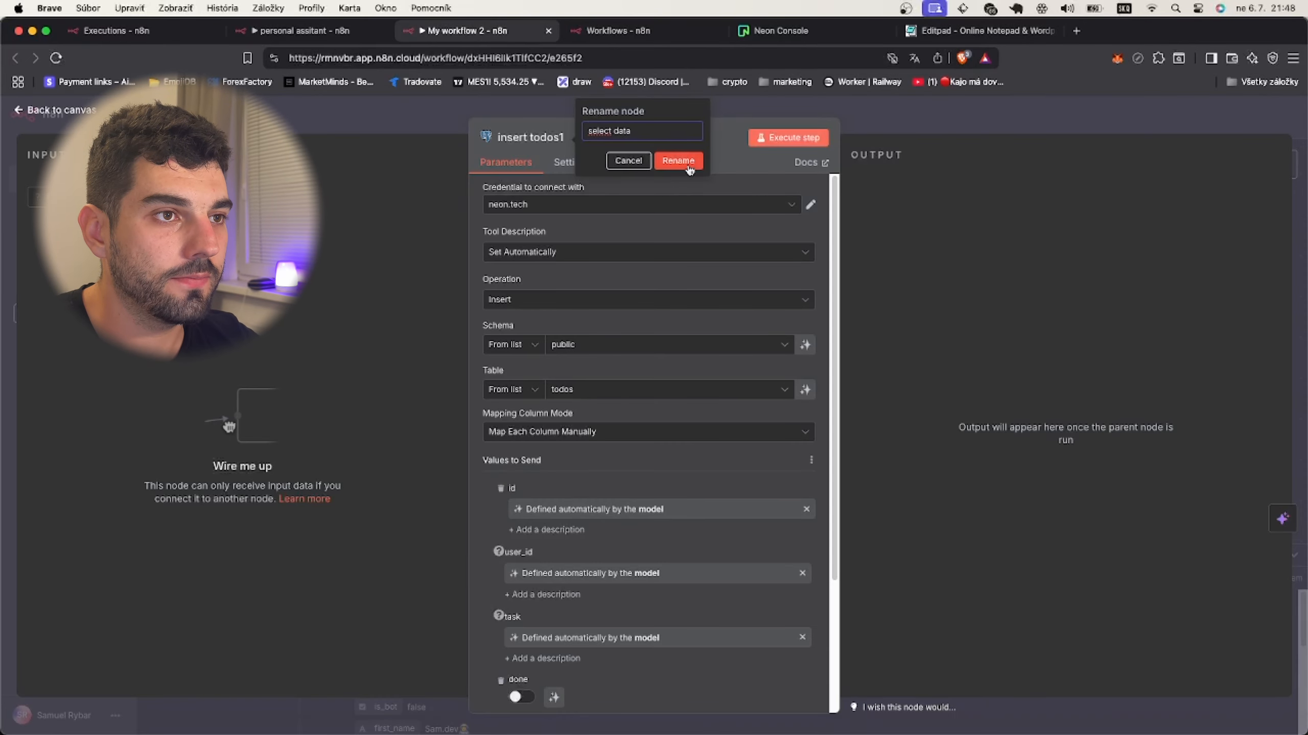
pyautogui.click(576, 299)
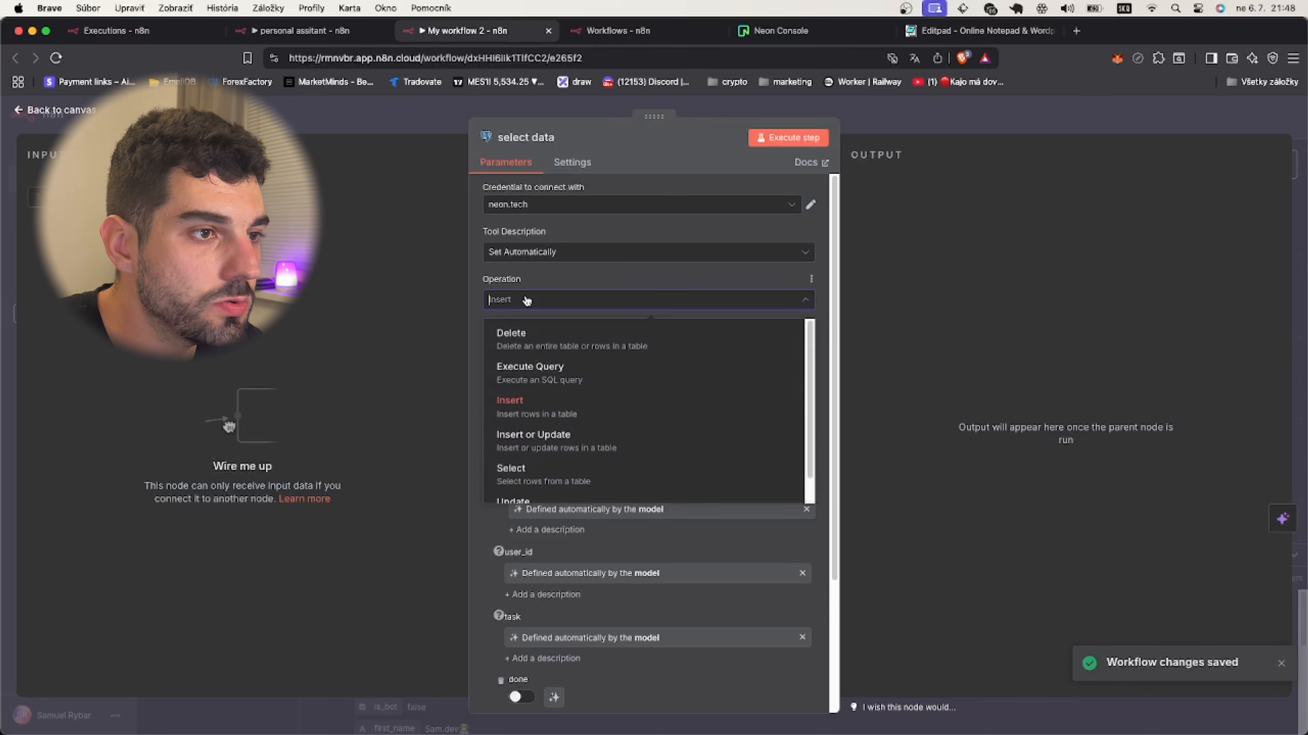
pyautogui.click(540, 470)
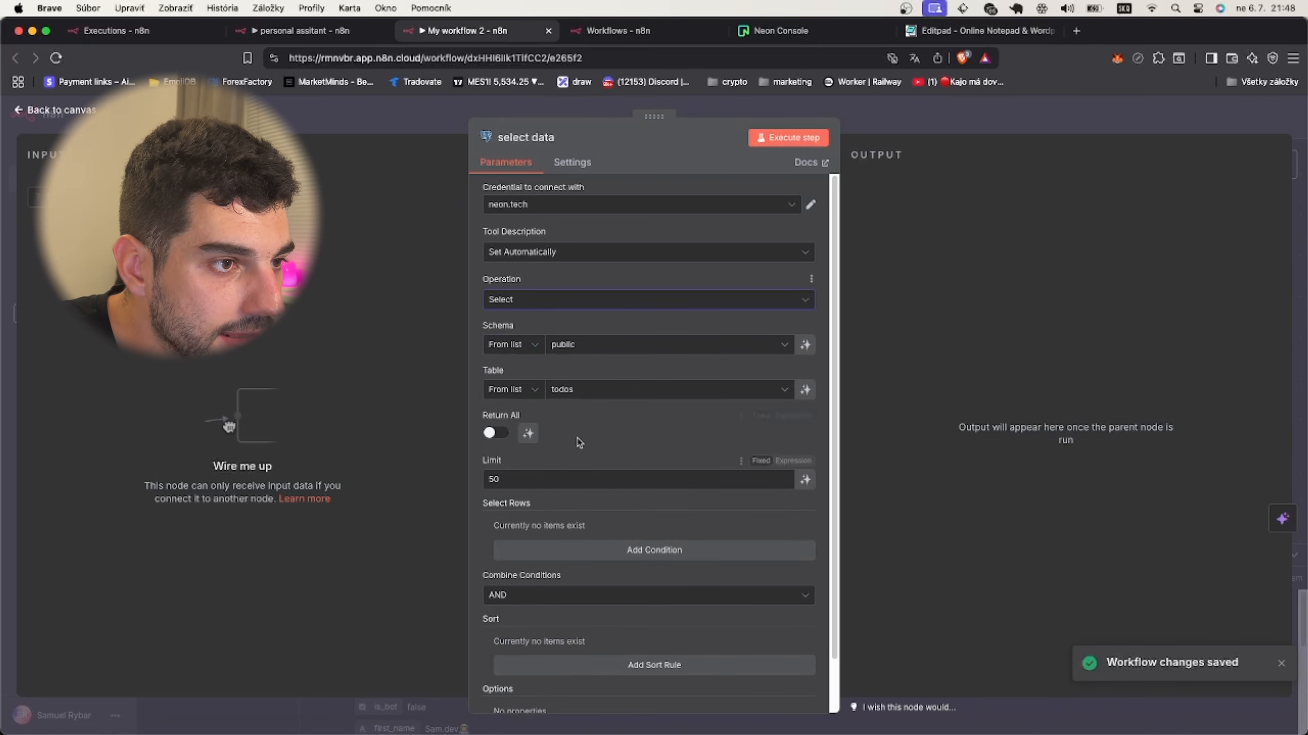
# Set the select data node's Table to By Name with its value defined automatically by the model, and return to the canvas.
pyautogui.click(534, 394)
pyautogui.click(510, 420)
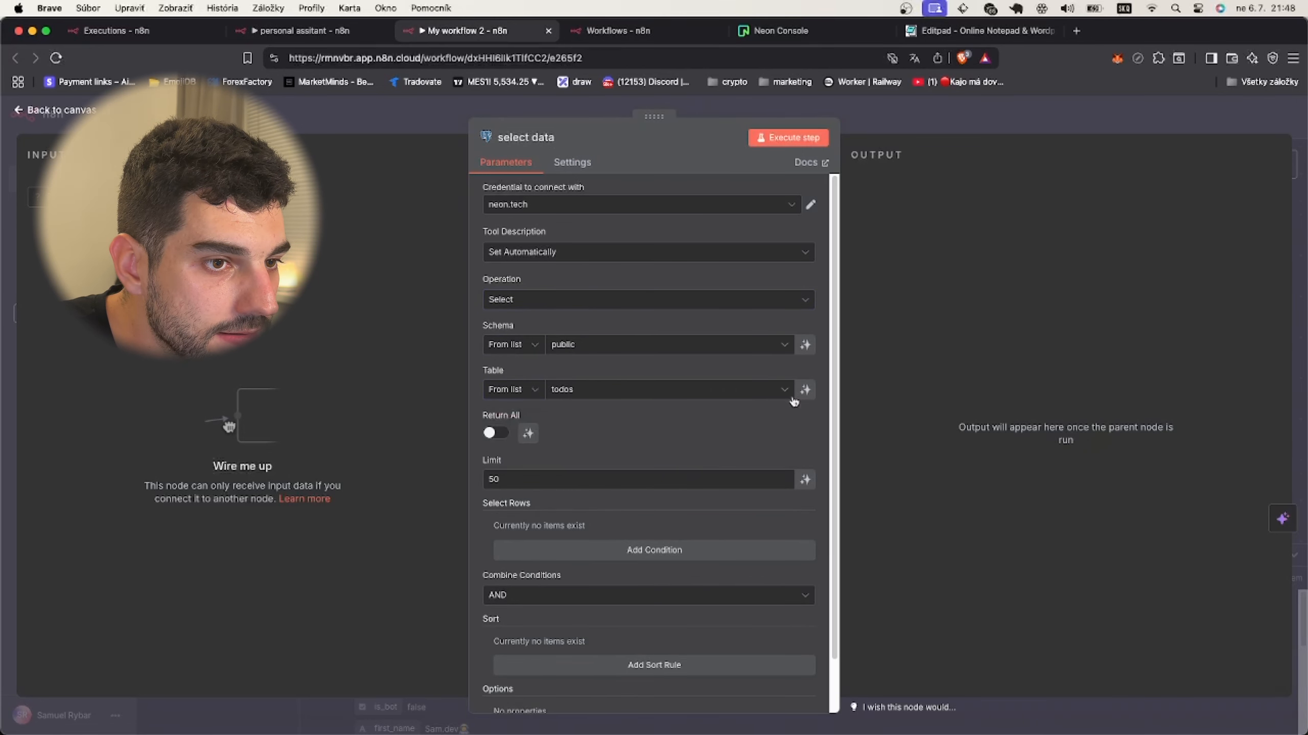
pyautogui.click(584, 393)
pyautogui.click(516, 392)
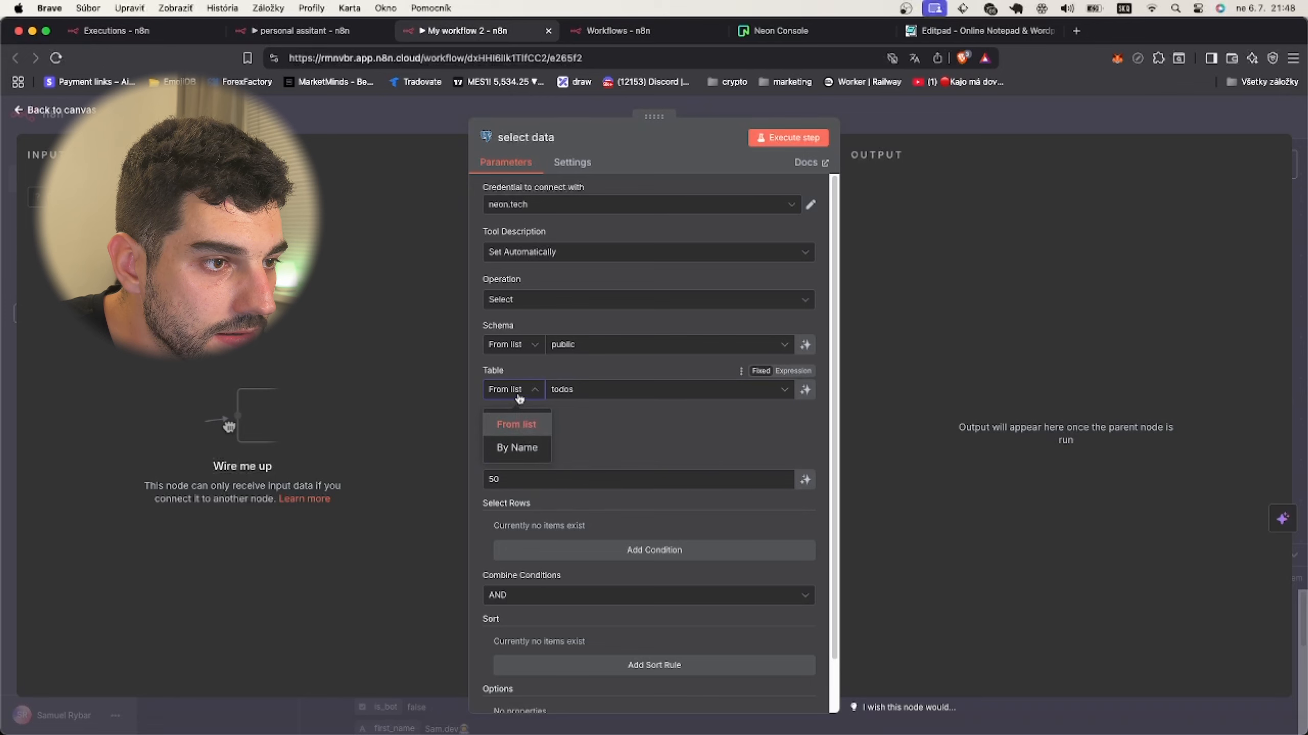
pyautogui.click(512, 447)
pyautogui.click(799, 389)
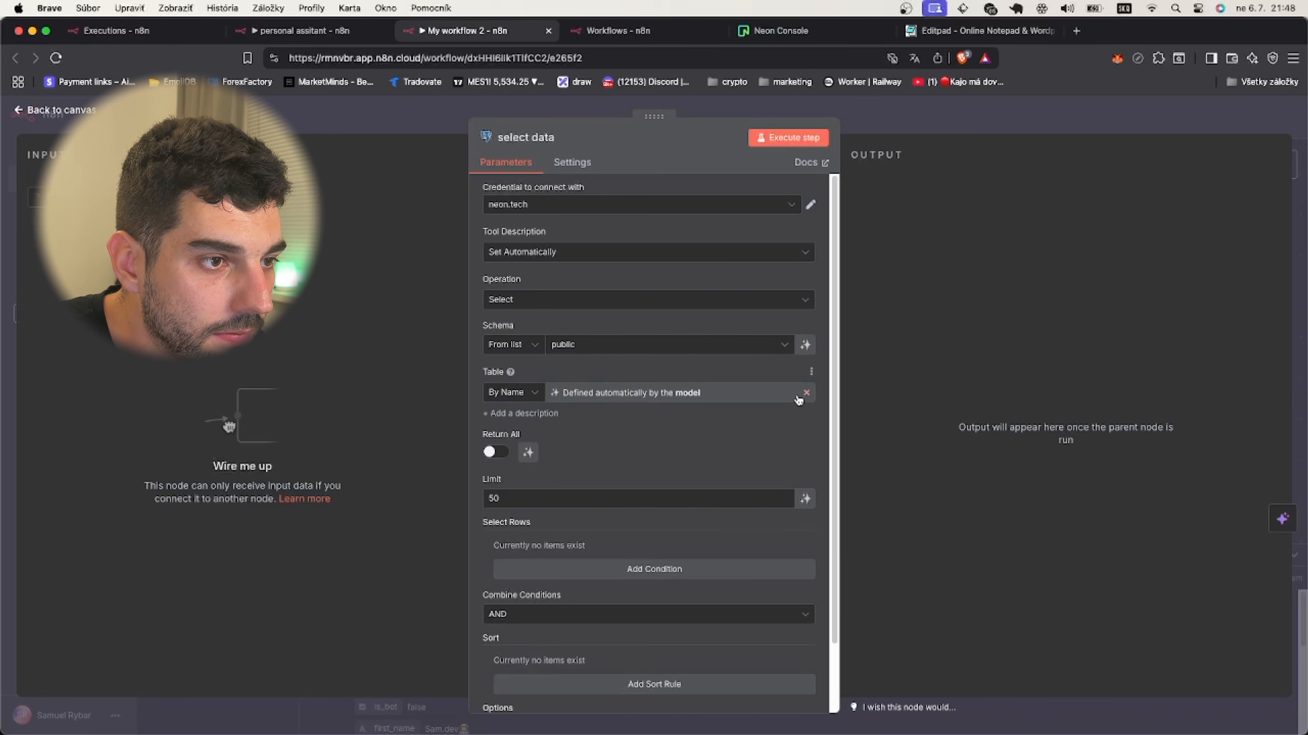
pyautogui.scroll(-1, 597, 409)
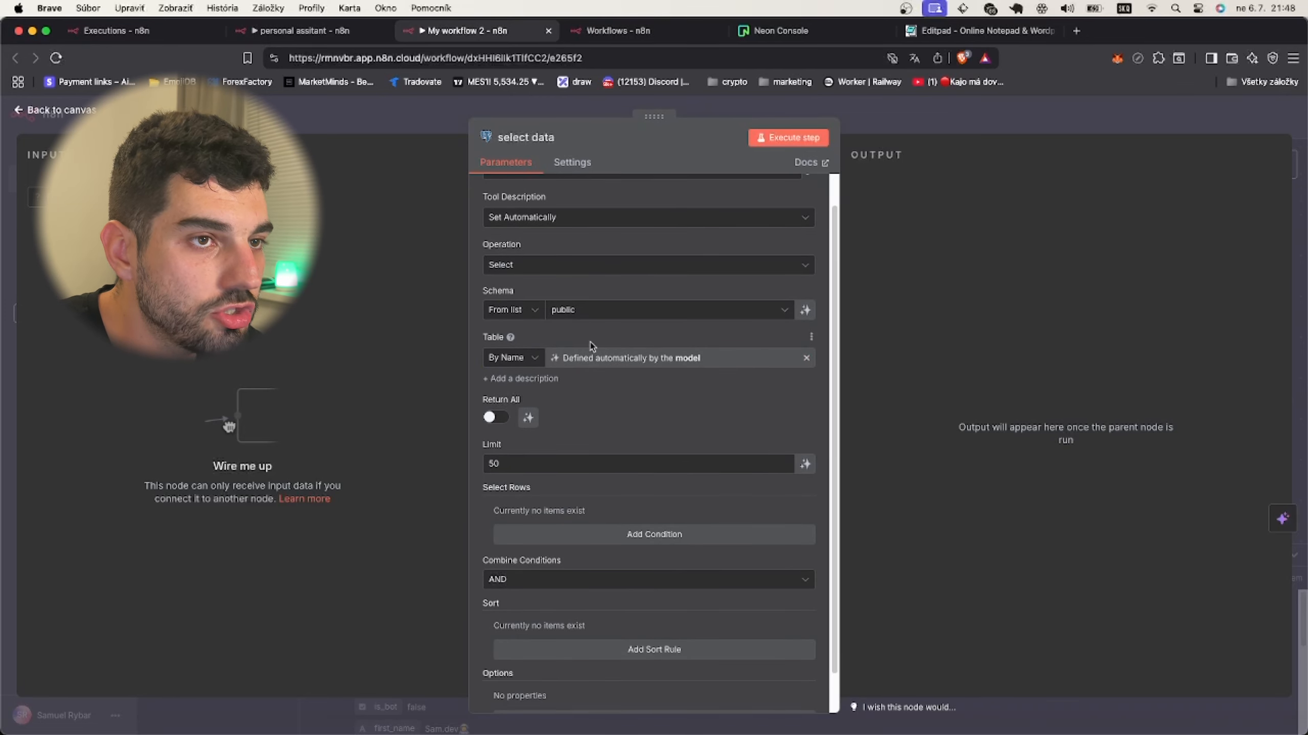
pyautogui.press('Escape')
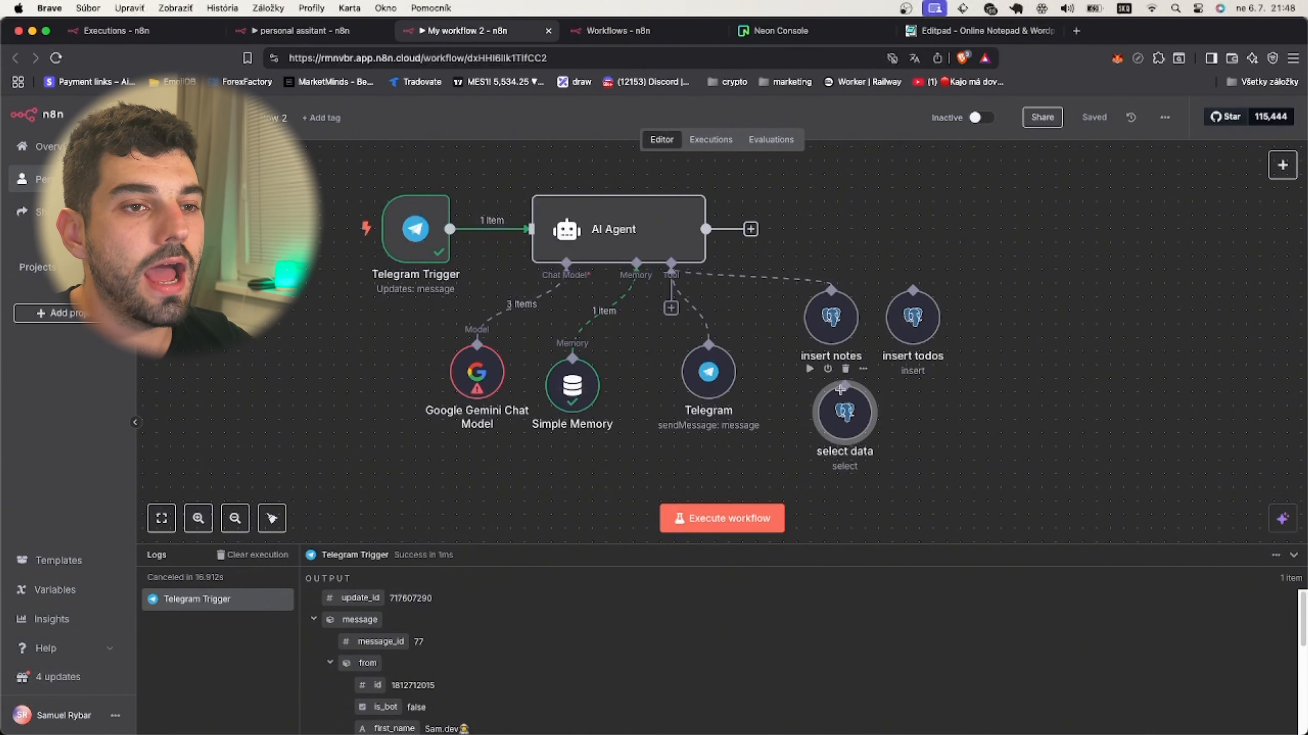
# Connect the select data node to the AI Agent's Tool input and save the workflow.
pyautogui.moveTo(912, 291); pyautogui.dragTo(843, 396)
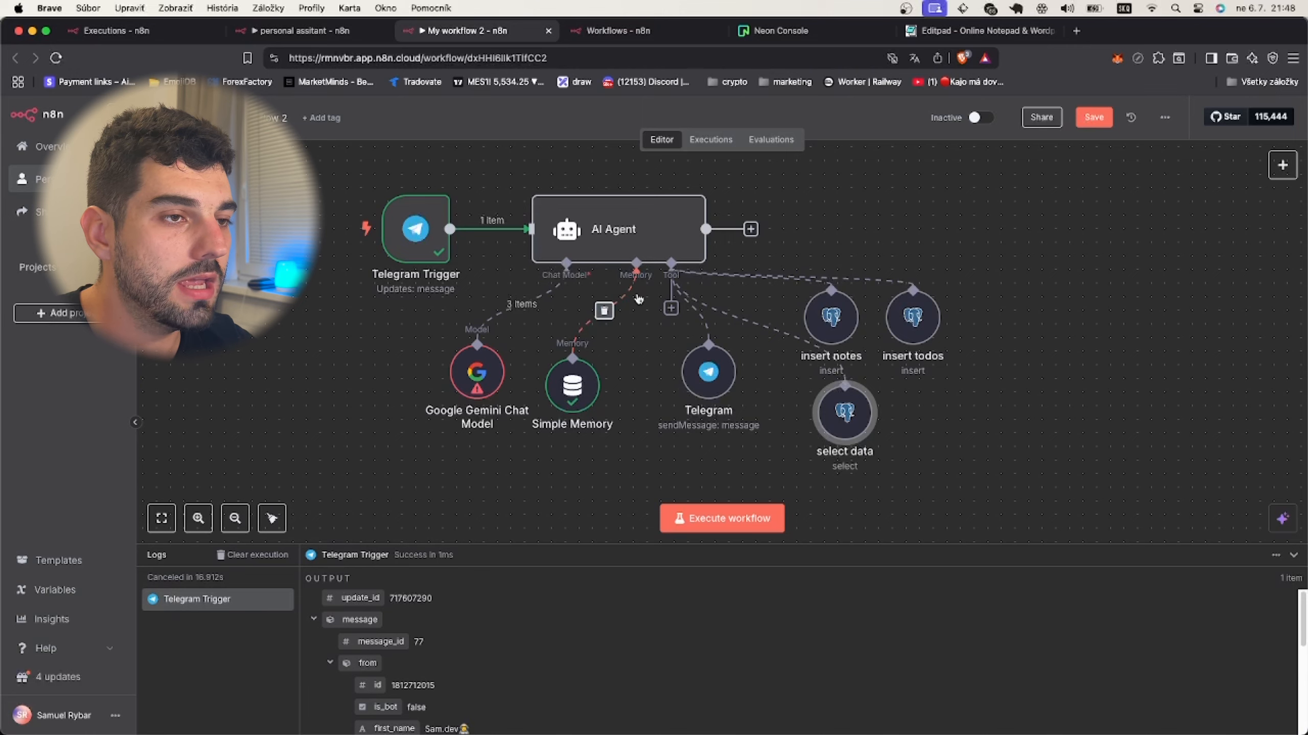
pyautogui.press('super+s')
pyautogui.hotkey('ctrl', 'Up')
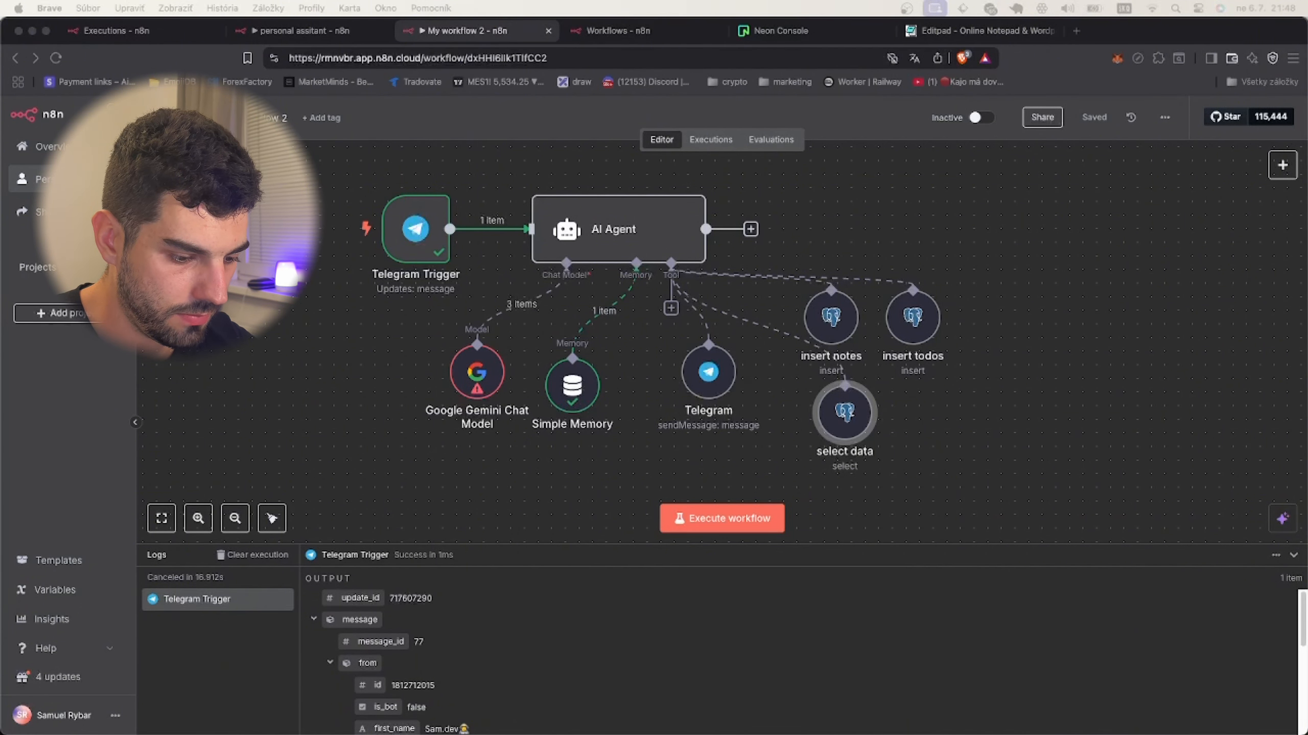
# Run the workflow from the Telegram Trigger on the "add a todo - wash my car" message and check the bot's reply in Telegram.
pyautogui.click(352, 308)
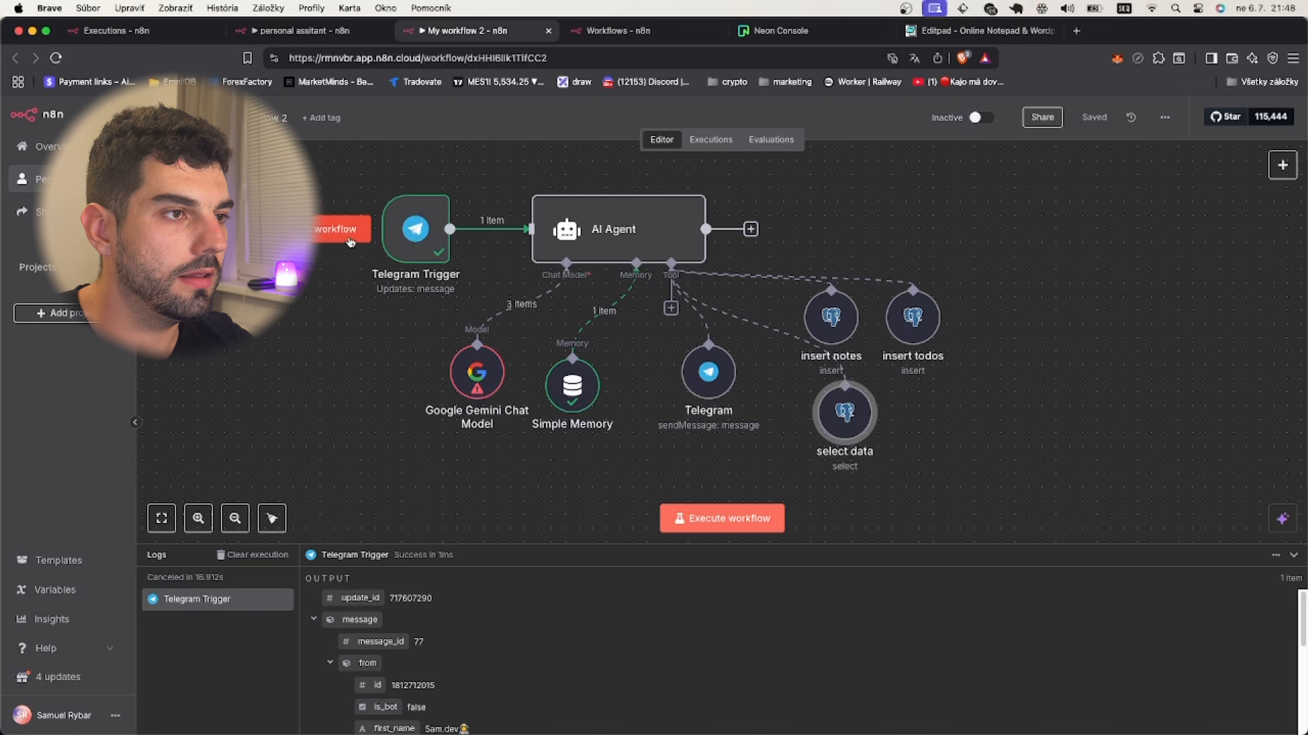
pyautogui.click(342, 229)
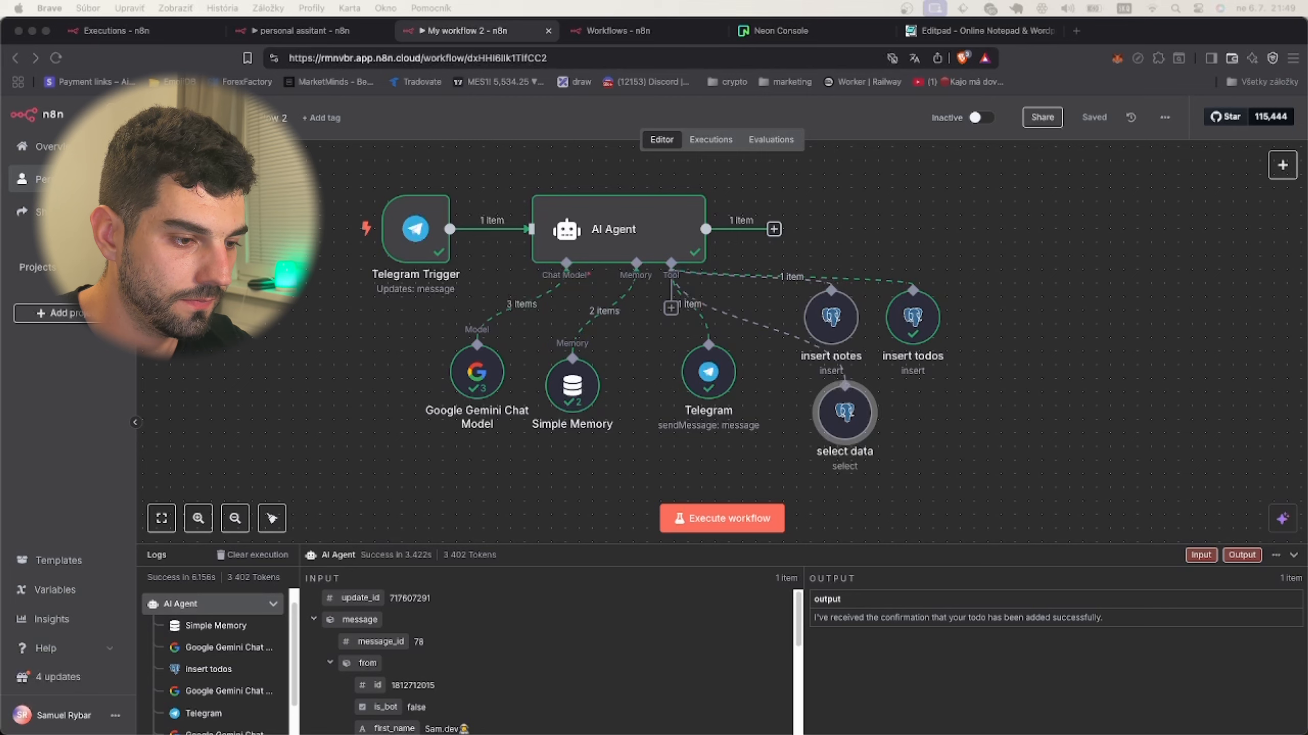
pyautogui.moveTo(448, 734); pyautogui.dragTo(472, 100)
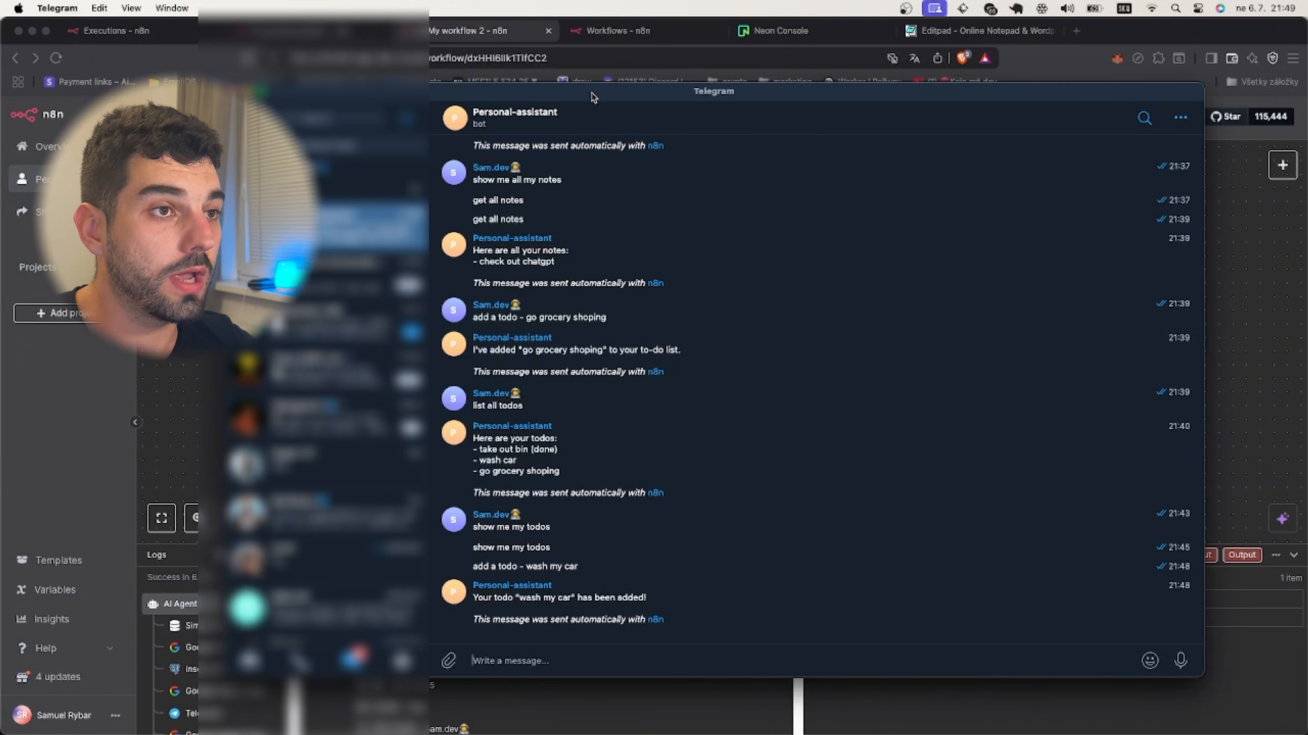
pyautogui.moveTo(593, 98); pyautogui.dragTo(592, 732)
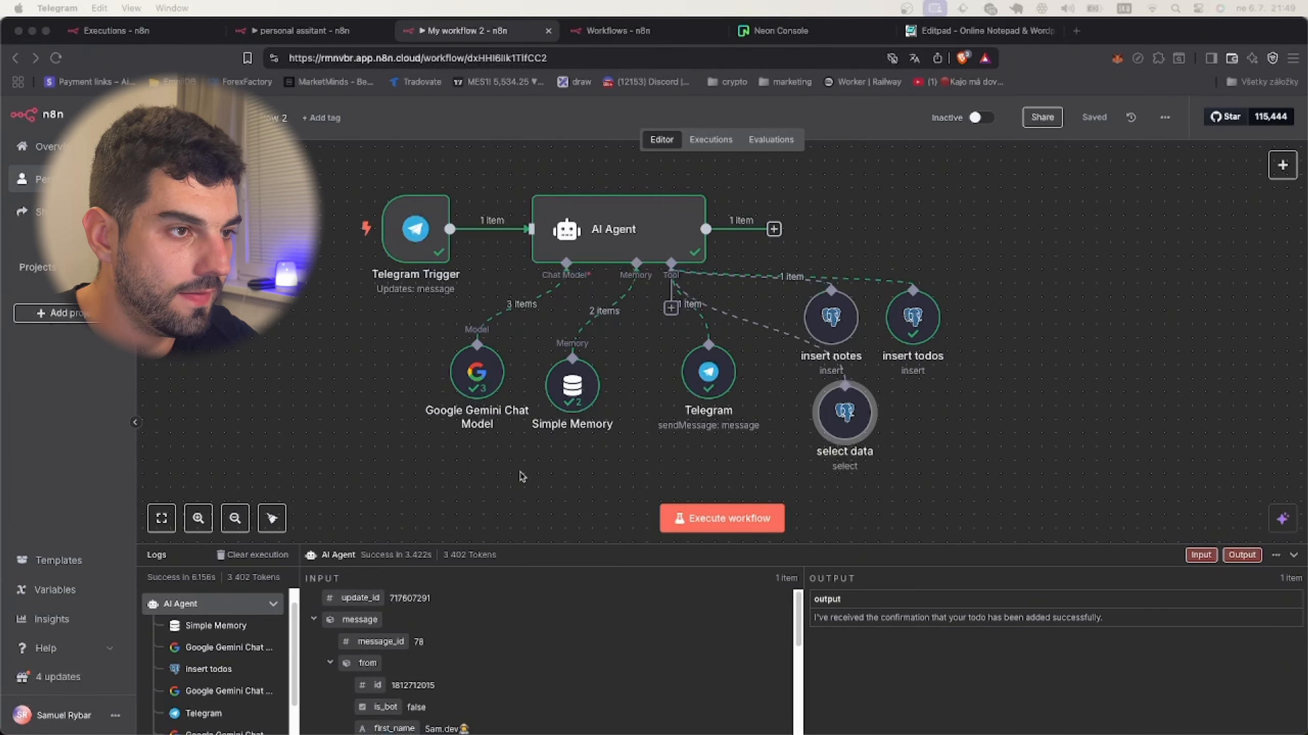
# Run the workflow again from the Telegram Trigger to test adding a note, and bring up the bot's reply in Telegram.
pyautogui.click(307, 348)
pyautogui.click(336, 229)
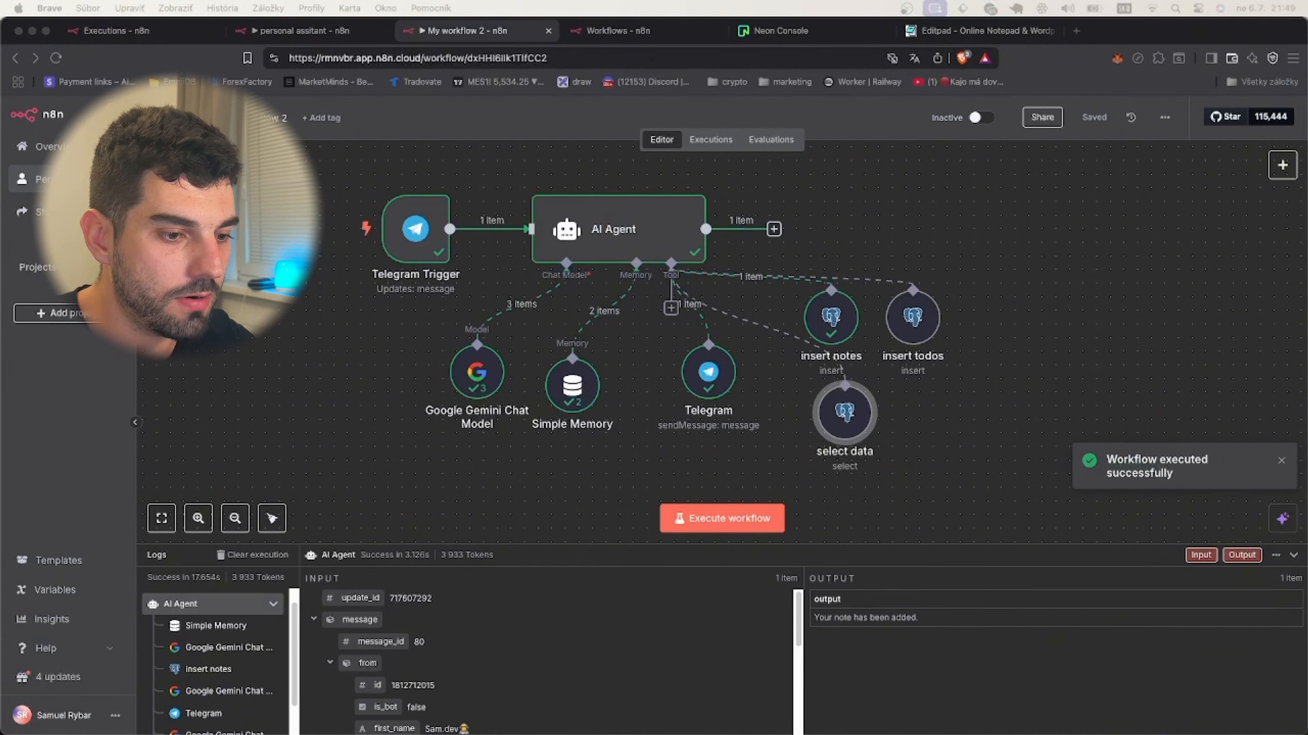
pyautogui.moveTo(582, 734); pyautogui.dragTo(437, 127)
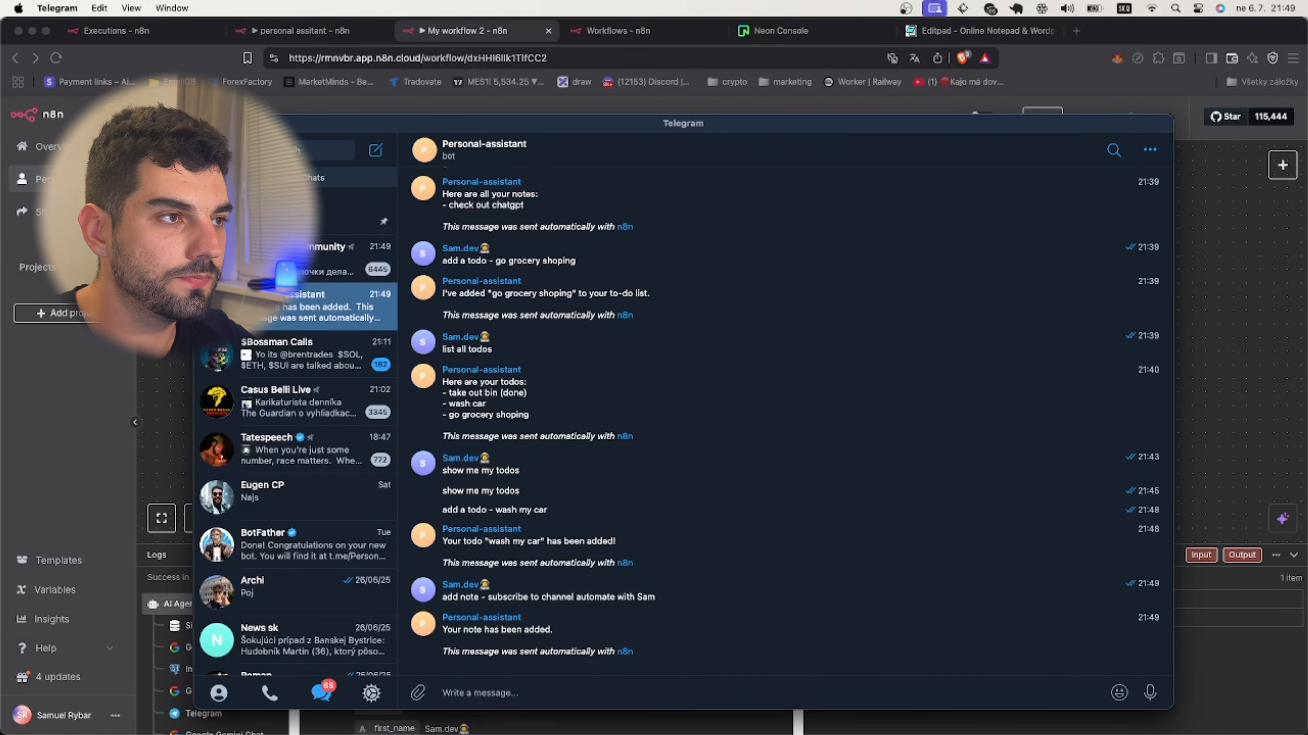
# Rerun the workflow and send the Personal-assistant bot the Telegram messages "get all my todos" and "get all my notes".
pyautogui.press('super+Tab')
pyautogui.press('super+Tab')
pyautogui.write('get all my todo')
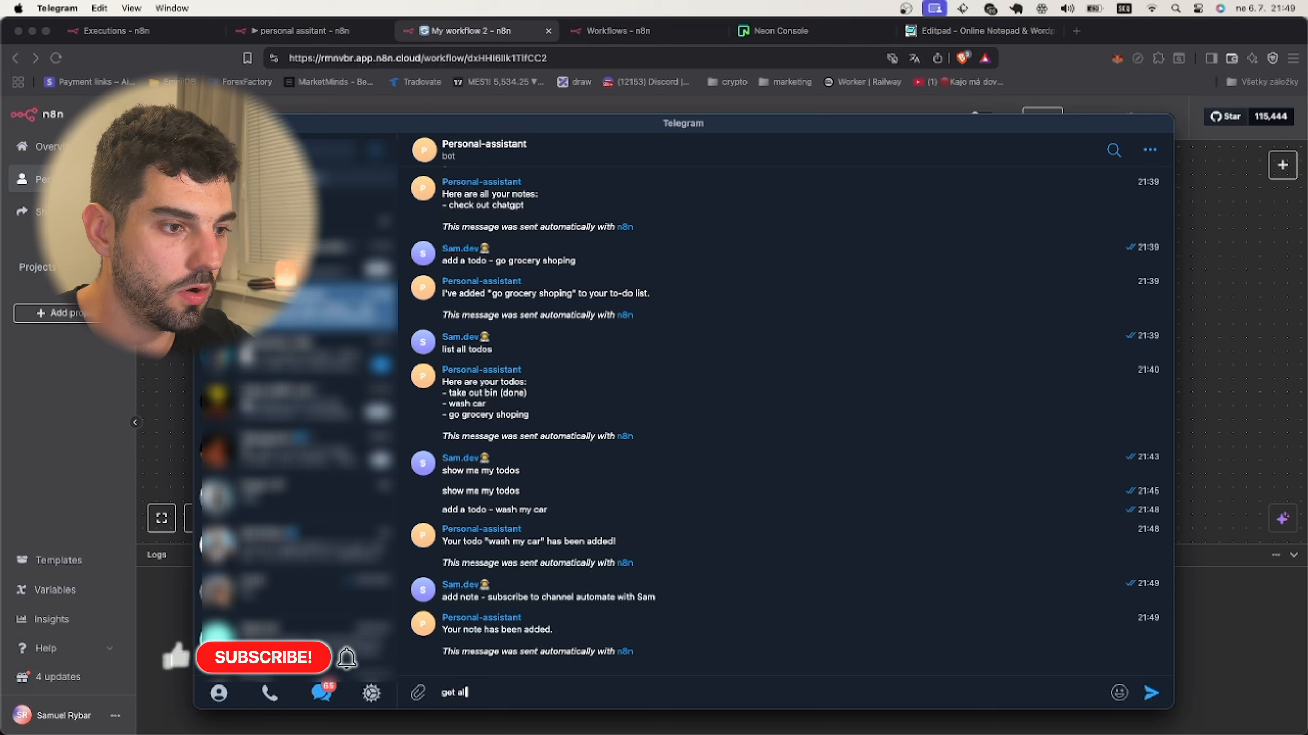
pyautogui.write('s')
pyautogui.press('Return')
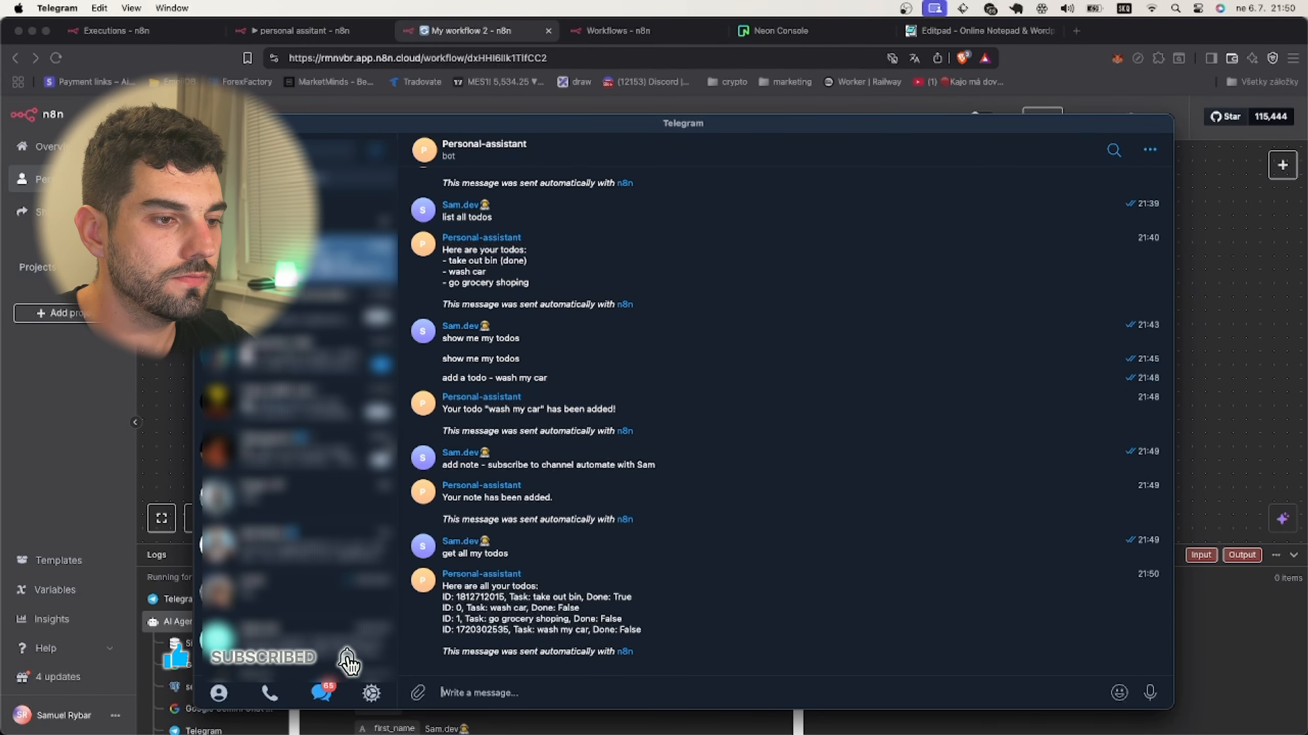
pyautogui.write('get all my notes')
pyautogui.press('Return')
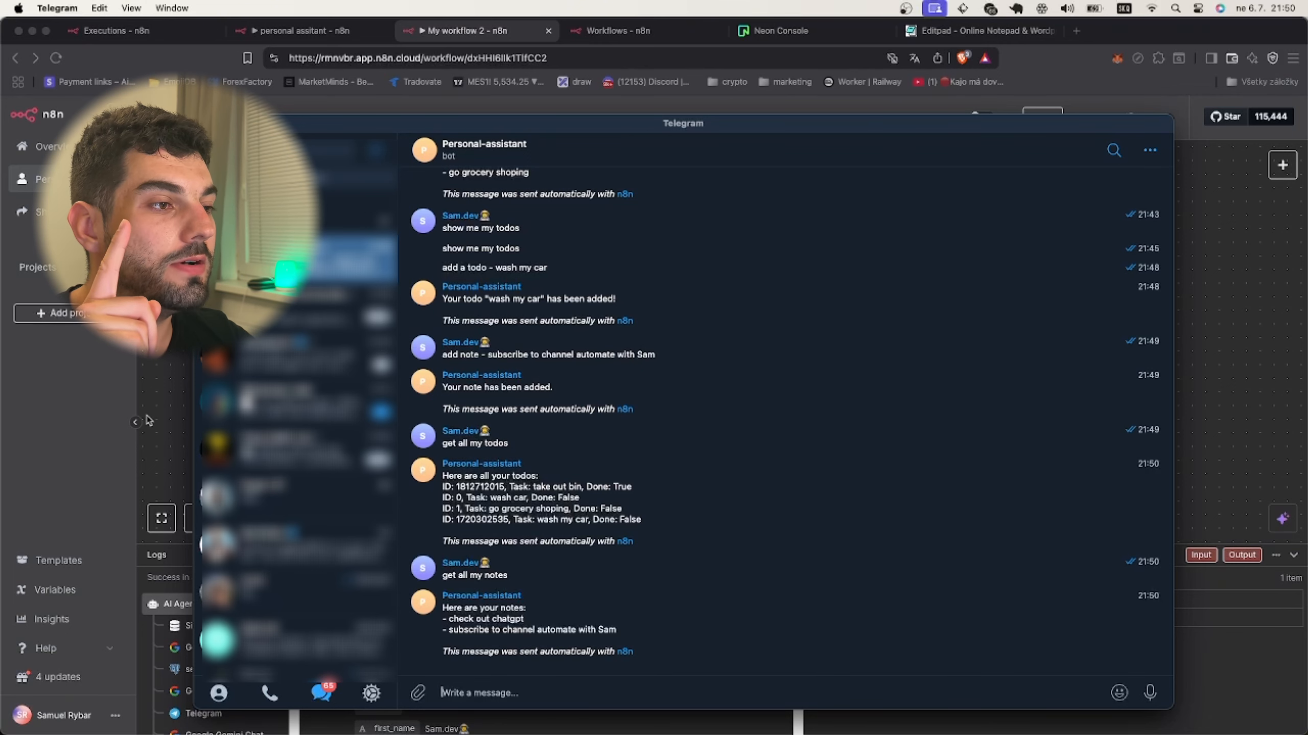
# Switch back to the n8n workflow and make a copy of the insert notes node.
pyautogui.press('super+Tab')
pyautogui.click(831, 317)
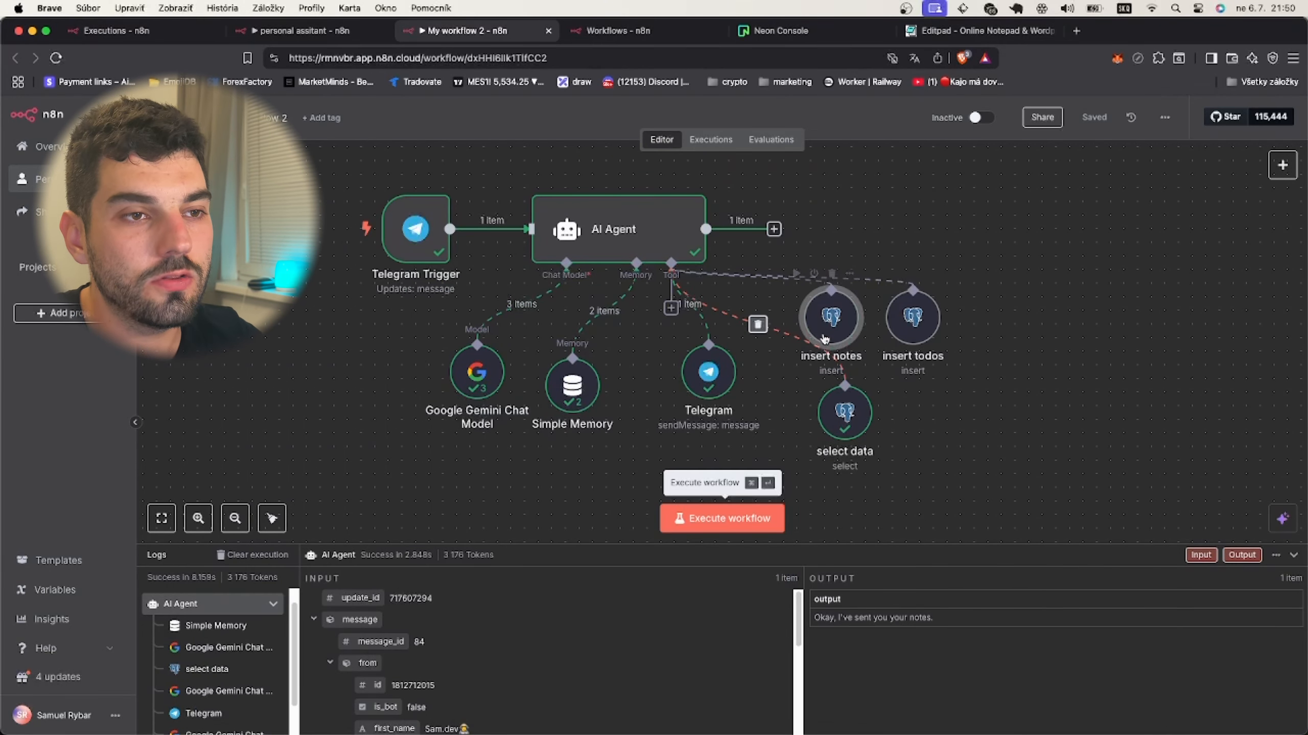
pyautogui.press('super+c')
pyautogui.press('super+v')
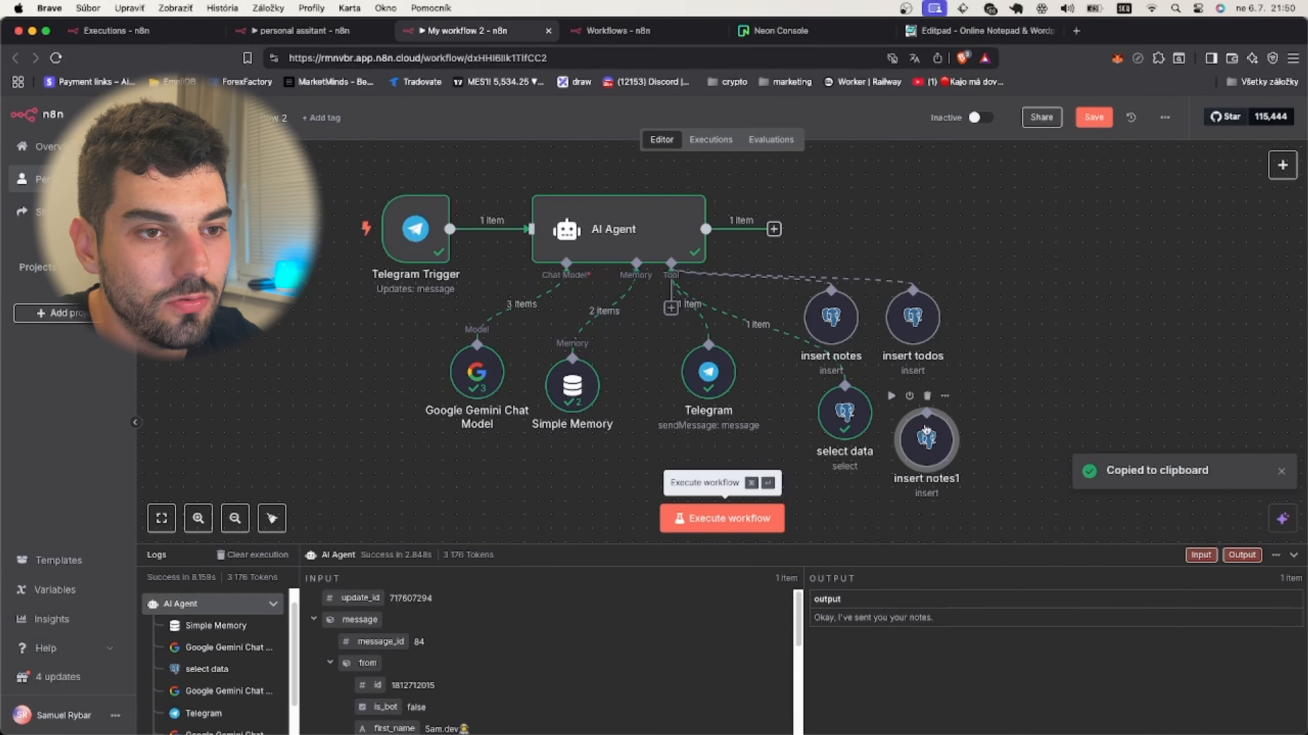